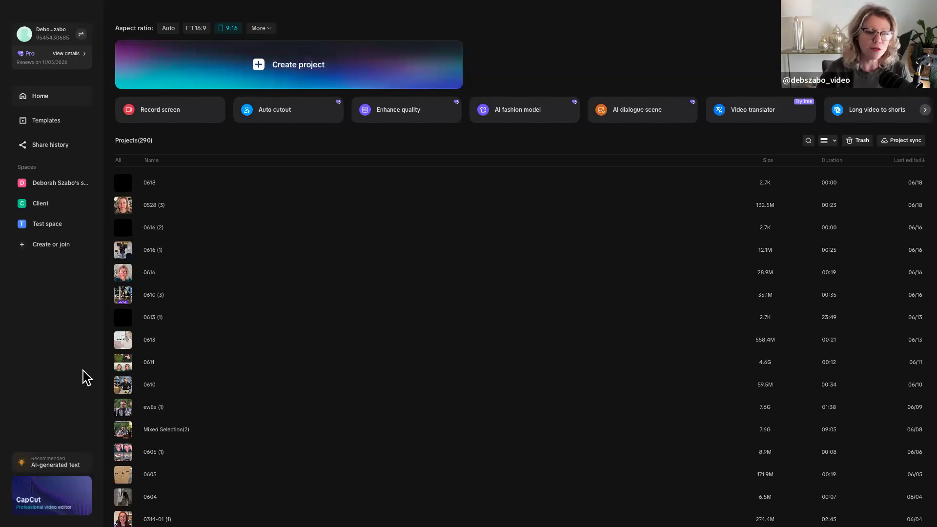
- View the contents of the personal space, Test space and Client space, and return to the personal space
click(51, 188)
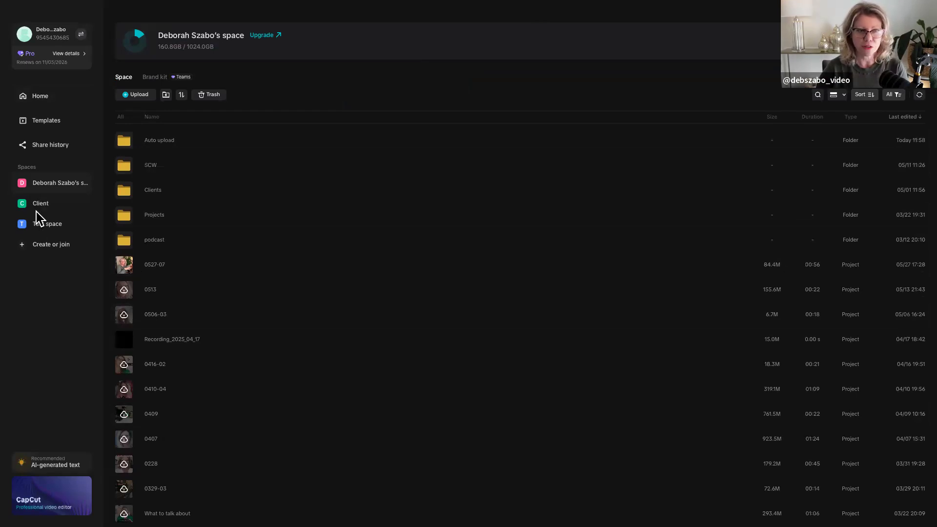
click(39, 225)
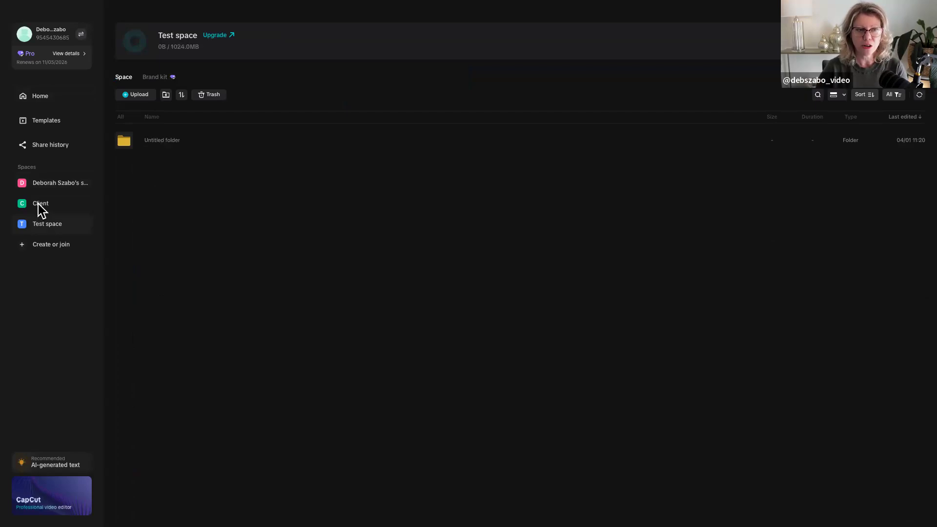
click(39, 204)
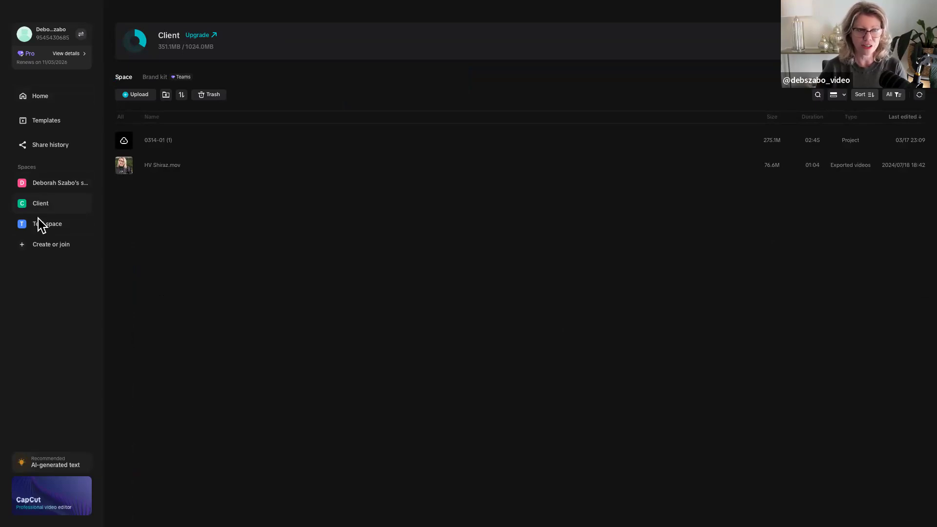
click(45, 184)
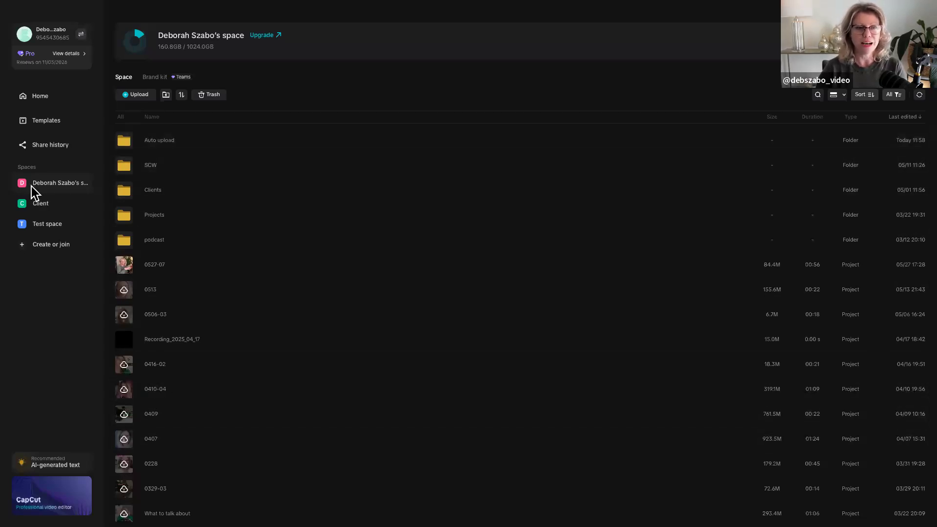
- Open the personal space's brand kit and examine its videos, images, stickers, fonts, backgrounds, music, text and adjustment presets, and colors
click(151, 81)
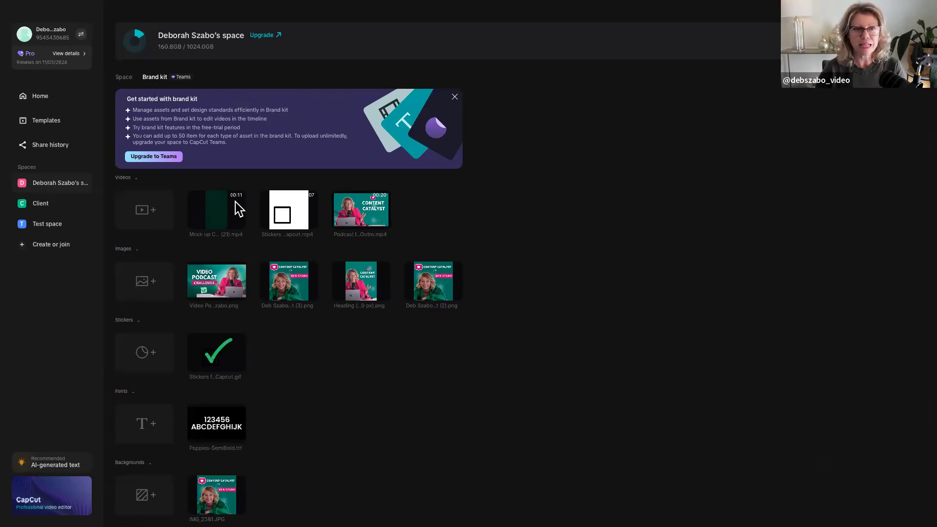
scroll(215, 248, down, 5)
scroll(214, 248, down, 8)
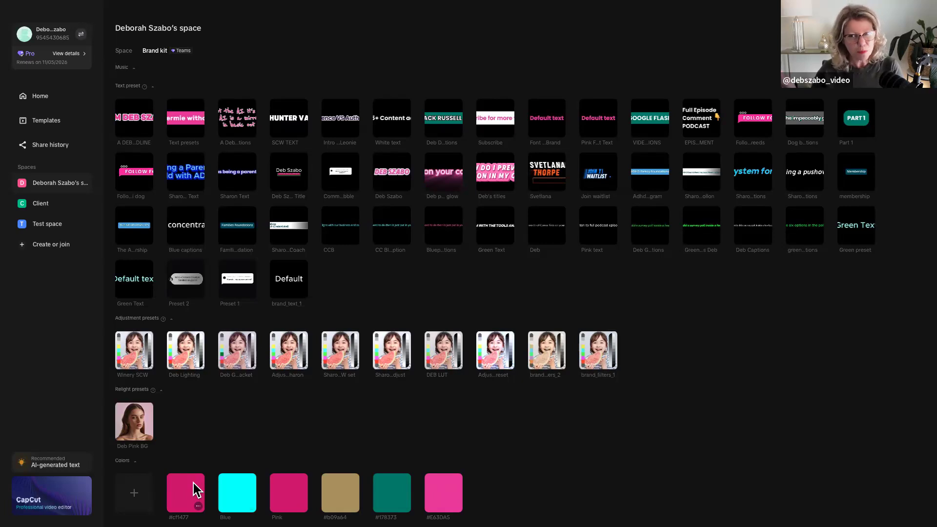
scroll(211, 425, up, 1)
scroll(211, 426, up, 2)
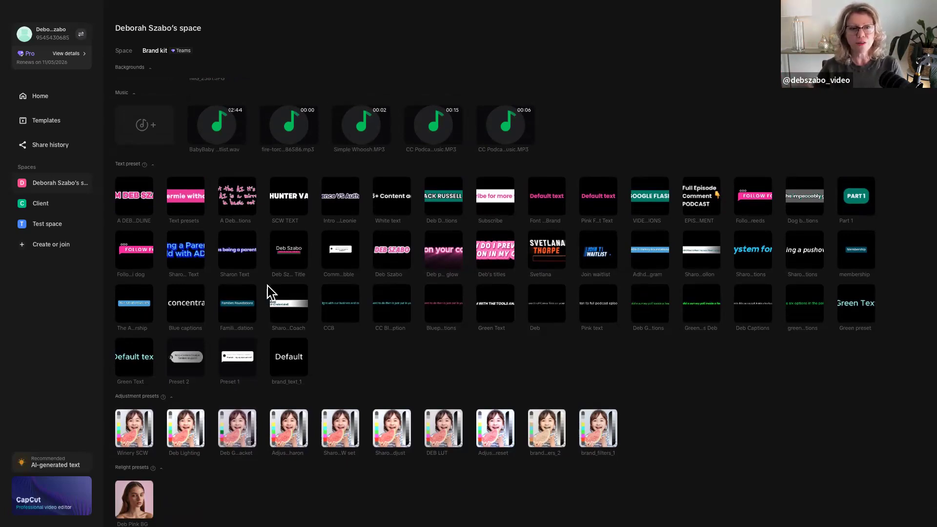
scroll(268, 288, up, 1)
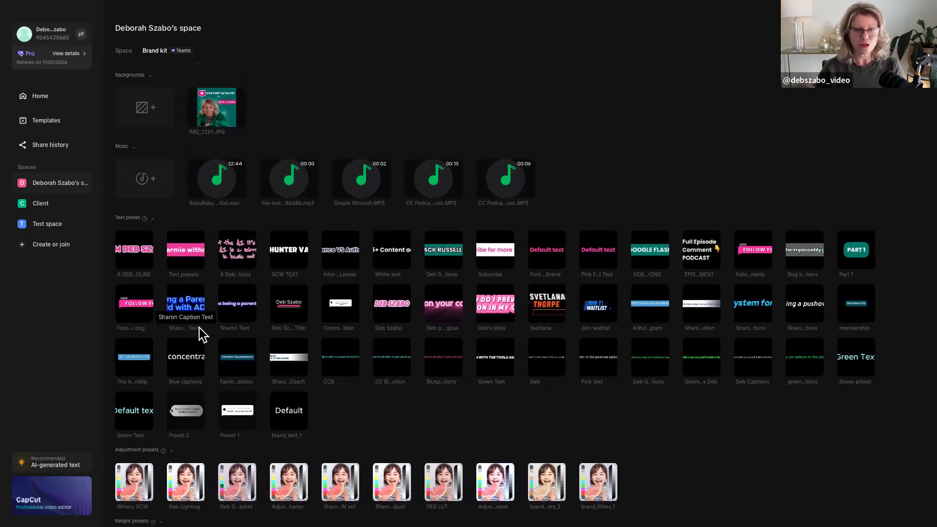
scroll(345, 259, up, 1)
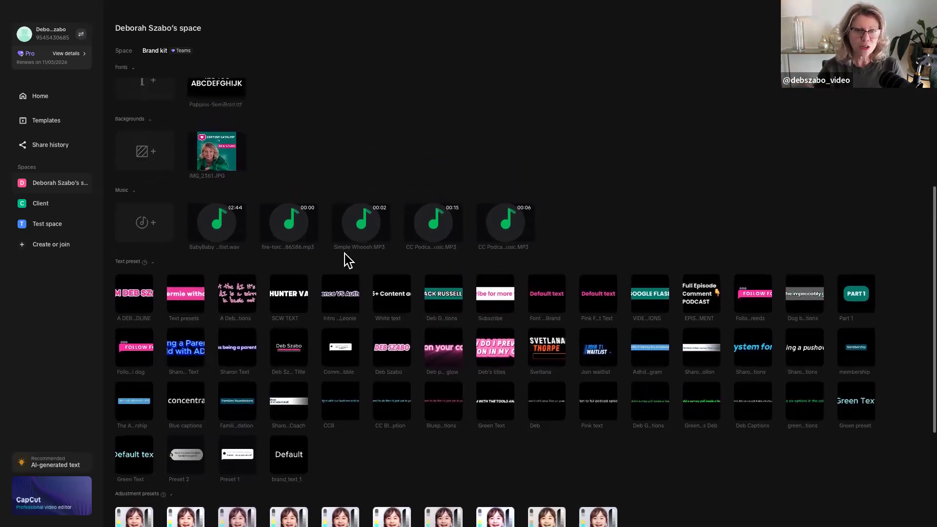
scroll(281, 250, up, 1)
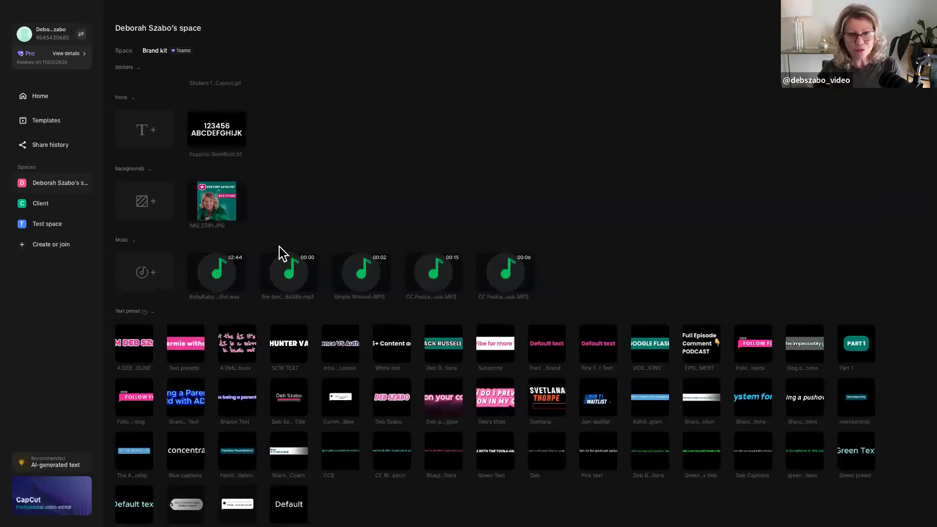
scroll(258, 315, up, 1)
scroll(195, 254, up, 1)
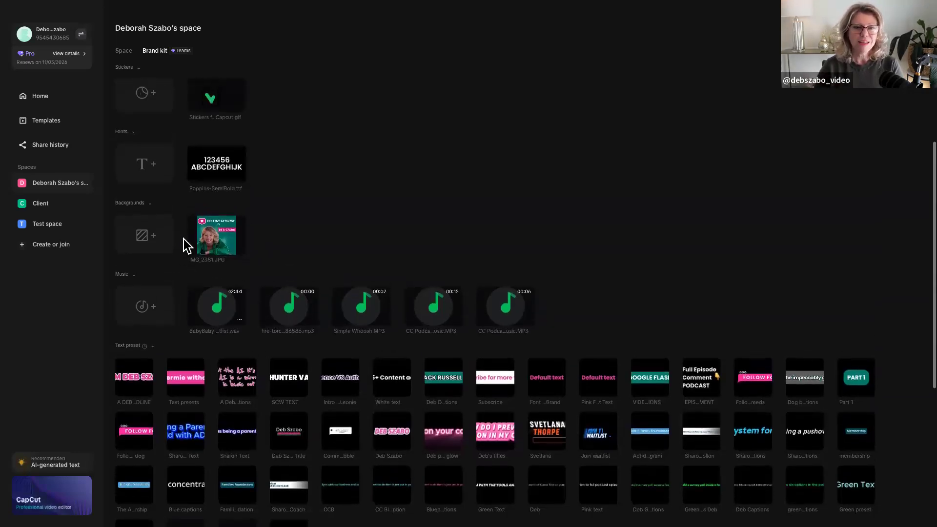
scroll(207, 264, up, 1)
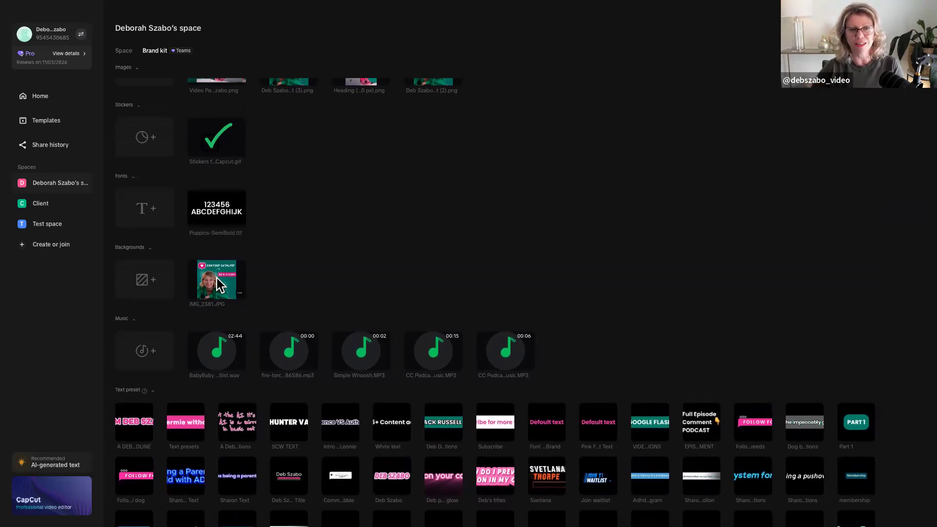
scroll(213, 273, up, 2)
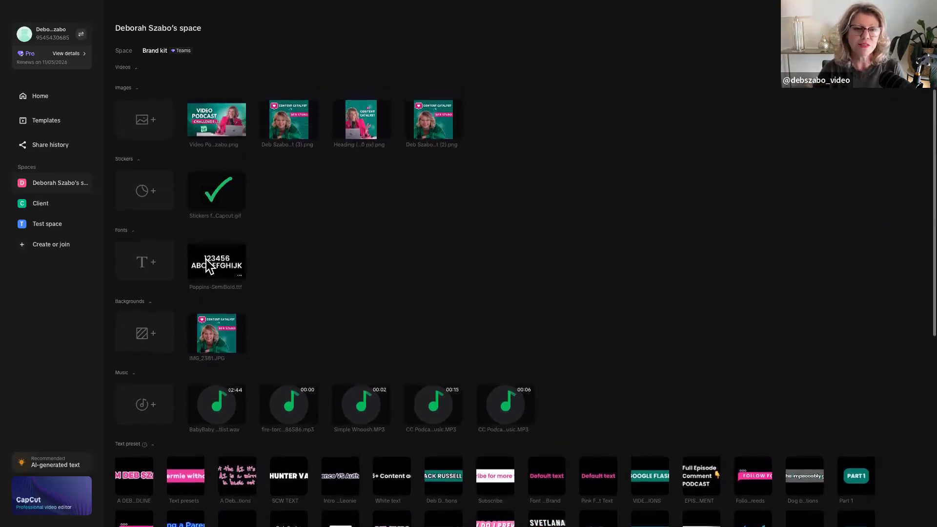
scroll(209, 266, up, 5)
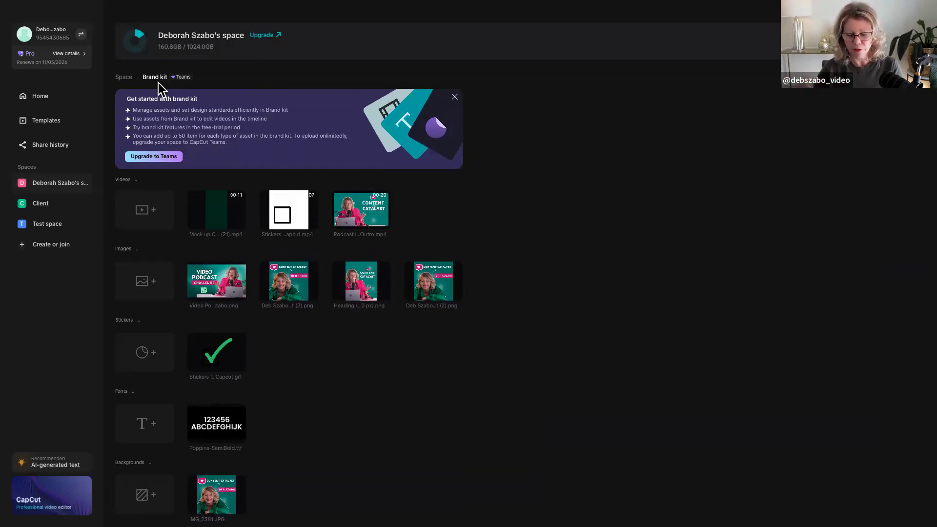
scroll(206, 306, down, 3)
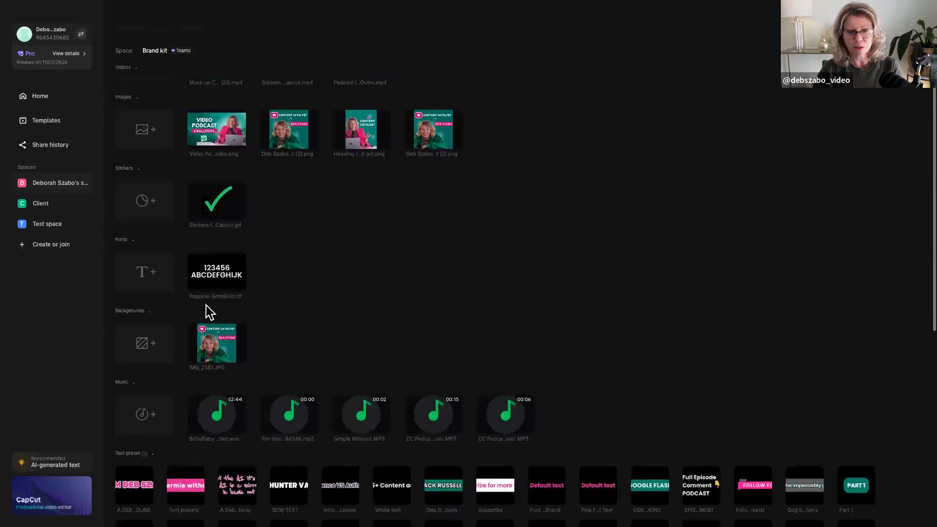
scroll(206, 307, down, 2)
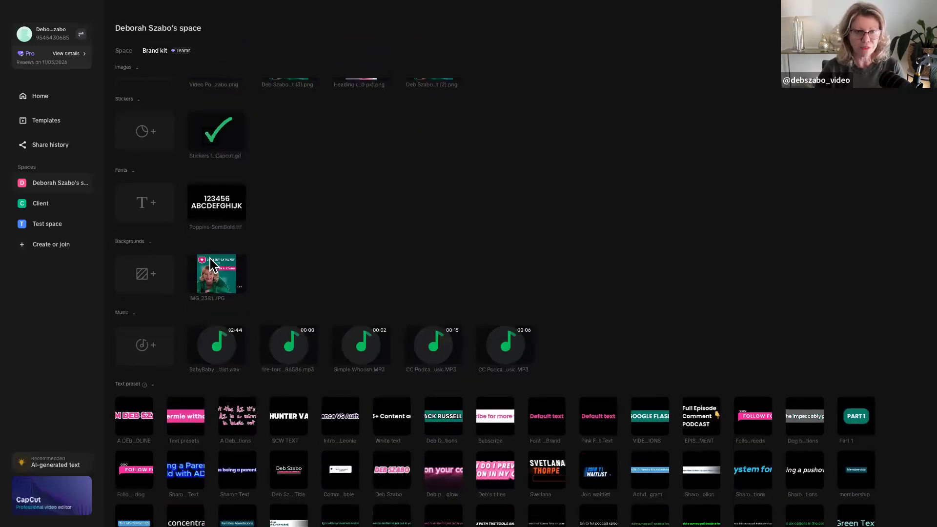
scroll(211, 266, up, 5)
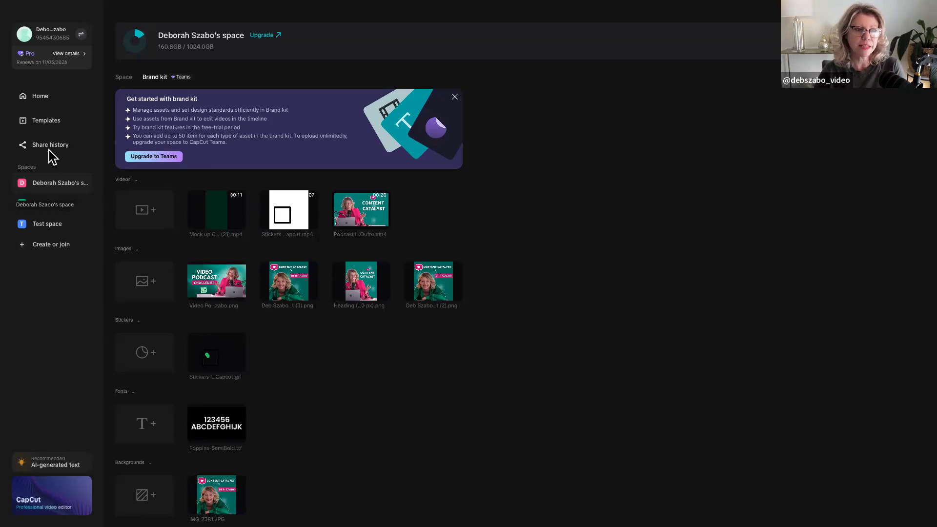
- Browse the template library's Fitness, Memes, Celebrate and Favorites categories
click(45, 126)
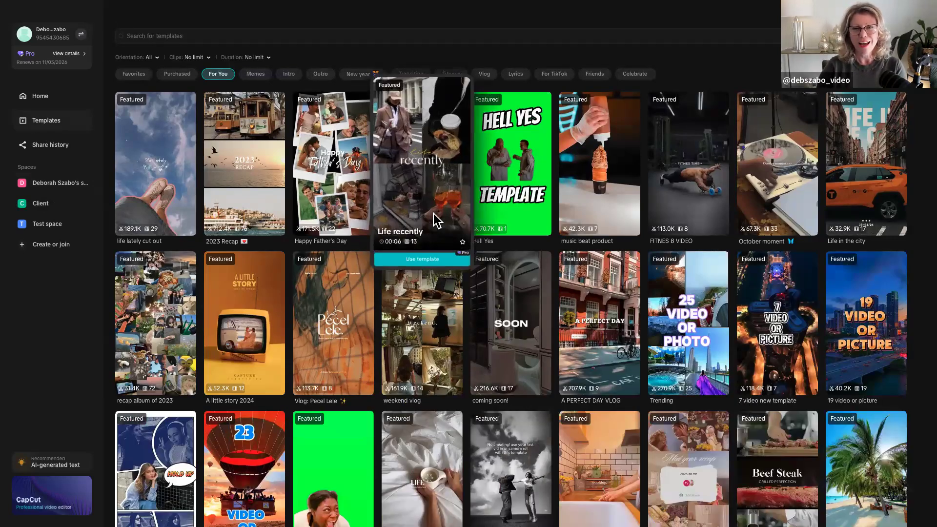
mouse_move(522, 198)
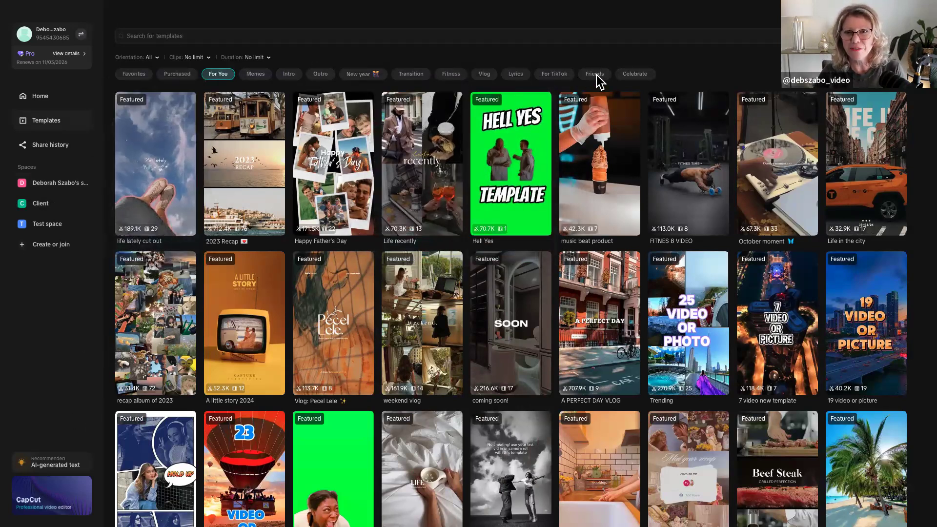
click(447, 75)
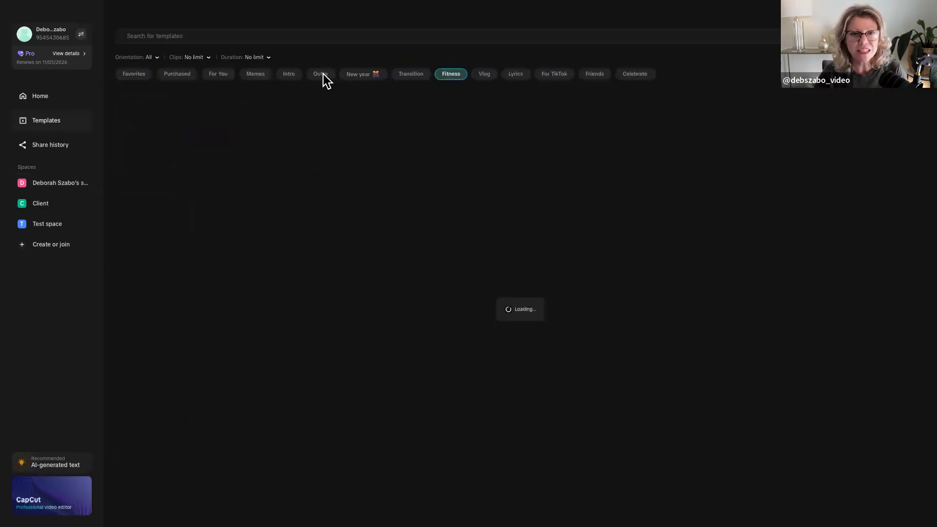
click(247, 76)
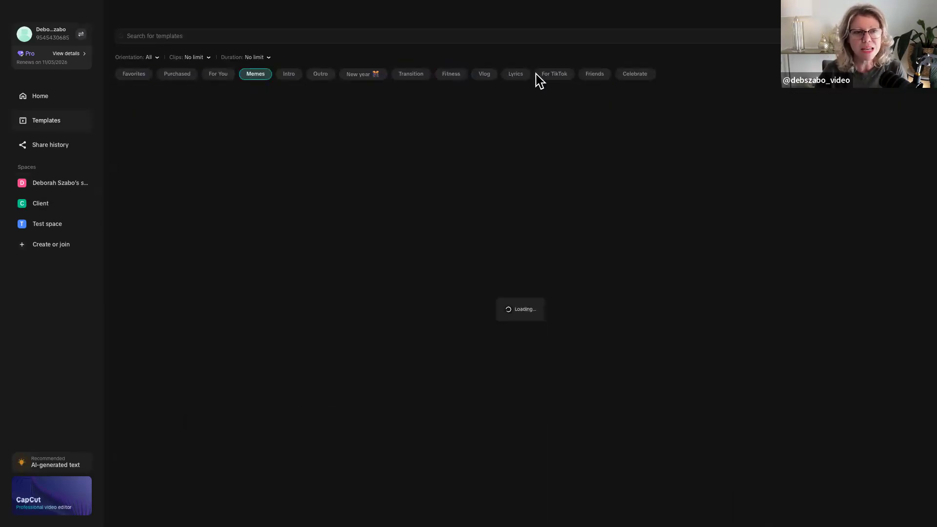
click(634, 75)
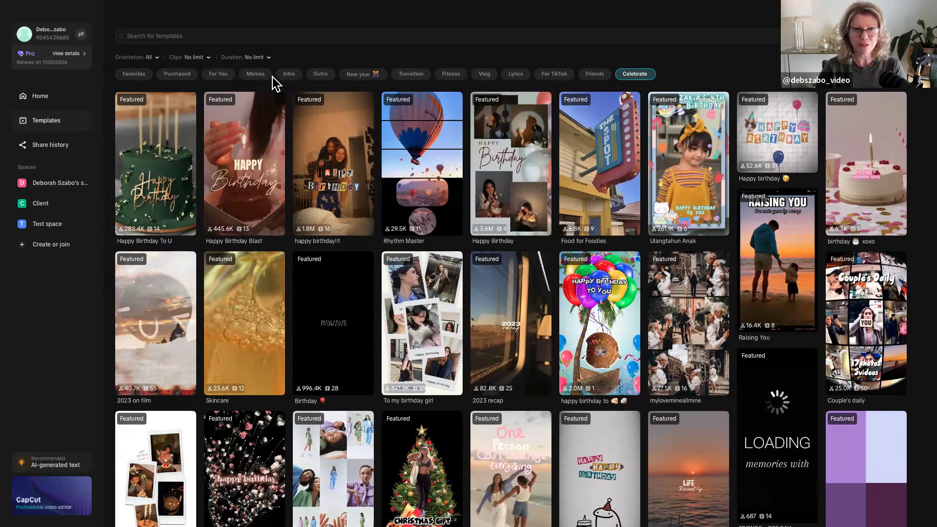
click(134, 74)
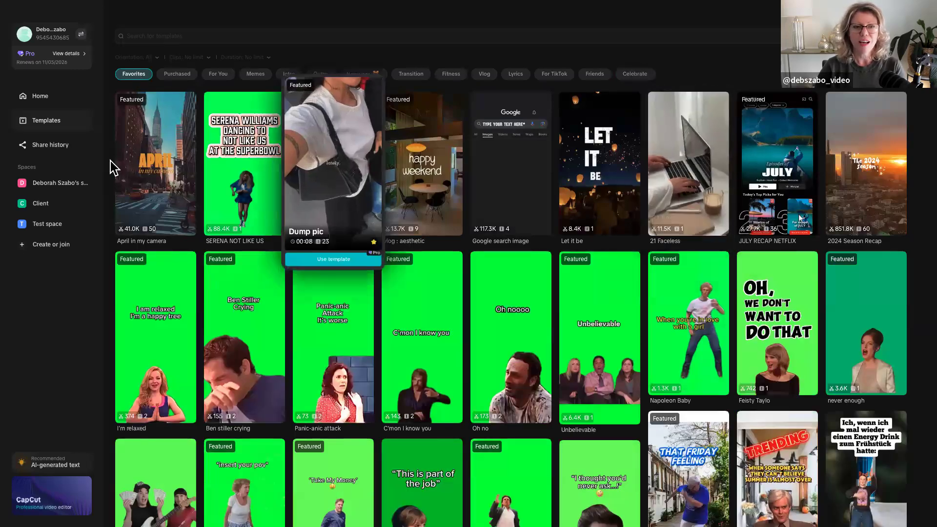
- From the home page, open Long video to shorts, look through the video files available from Space, and close the tool
click(37, 99)
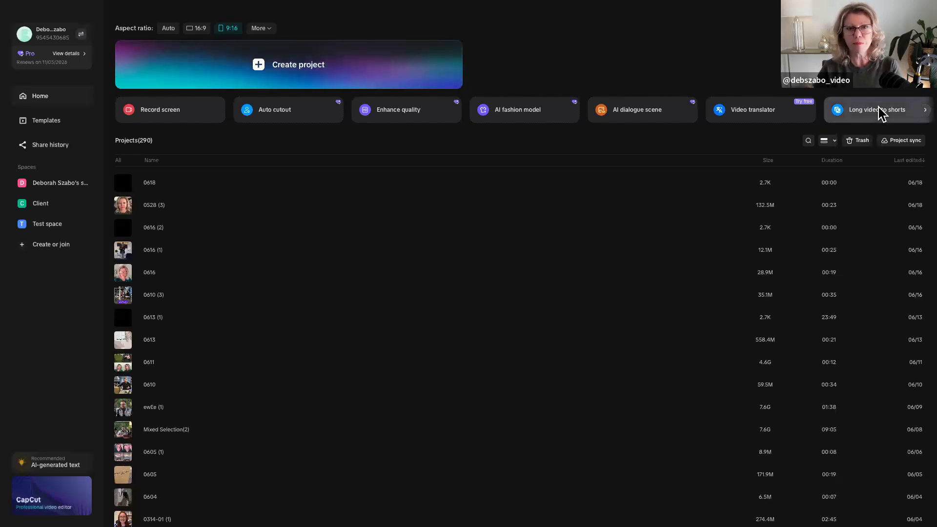
click(853, 116)
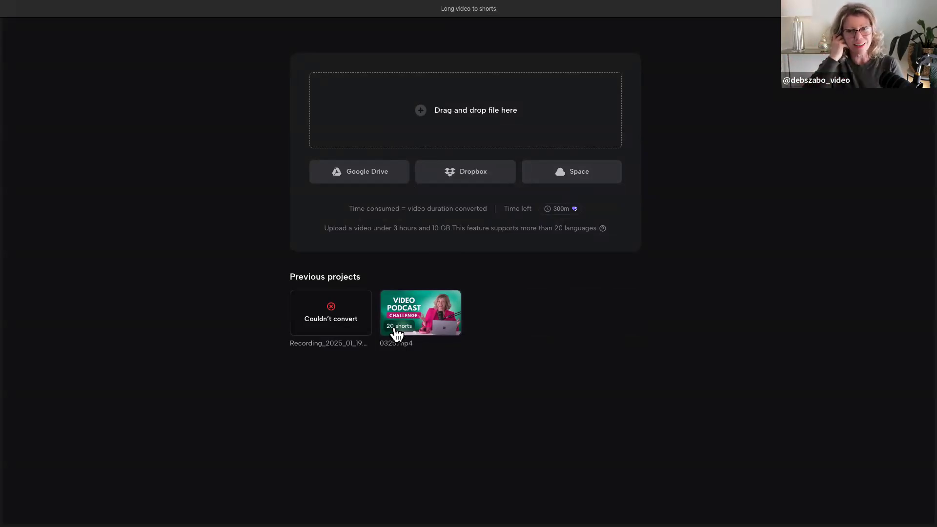
click(569, 176)
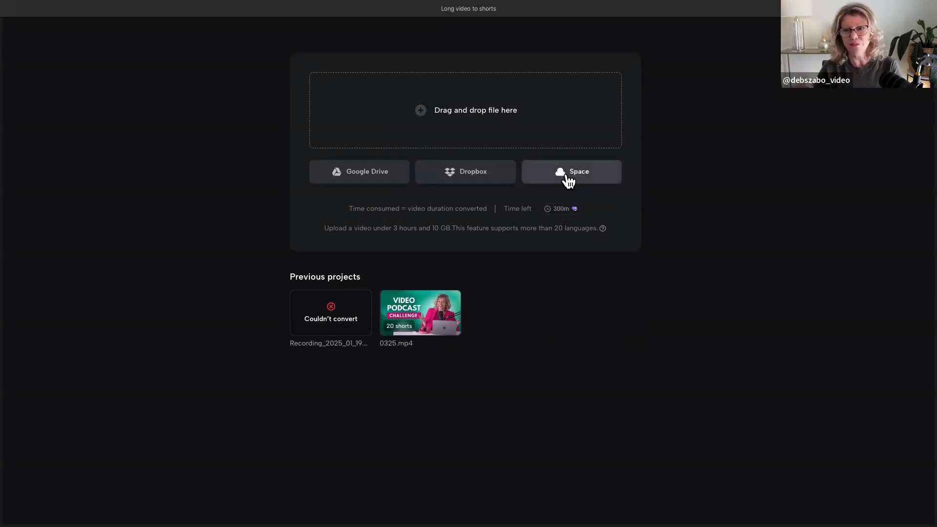
scroll(507, 341, down, 15)
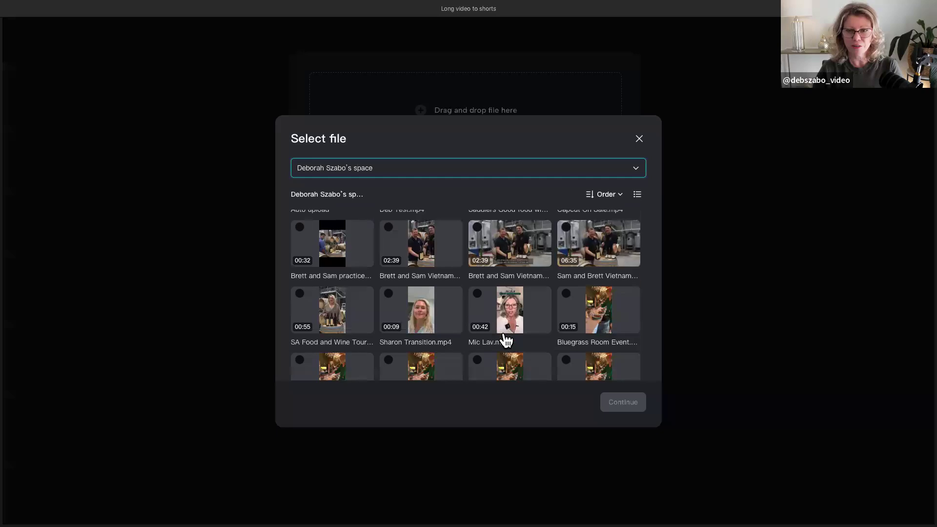
scroll(506, 340, up, 10)
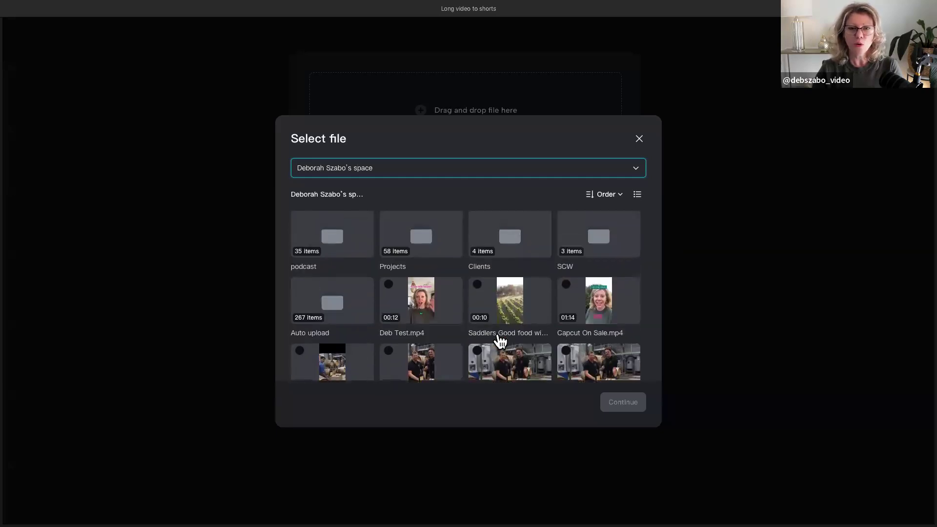
click(639, 139)
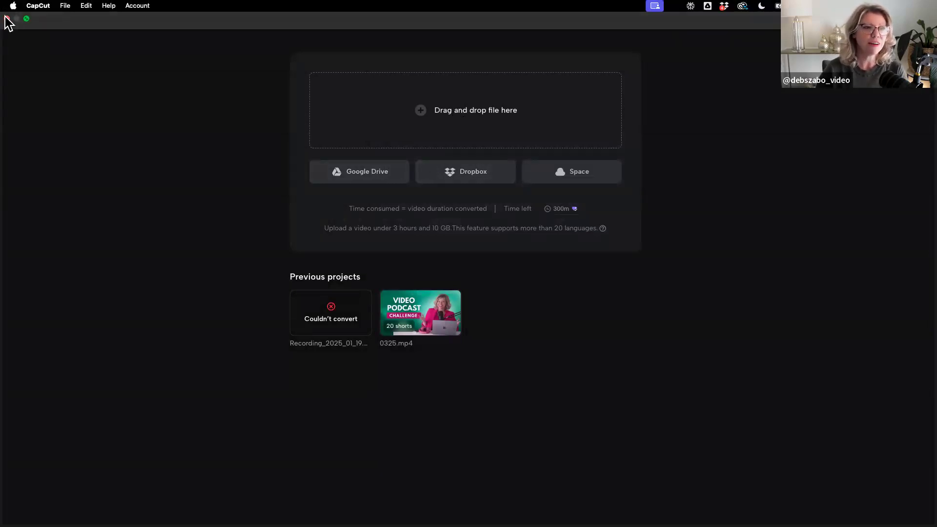
click(7, 19)
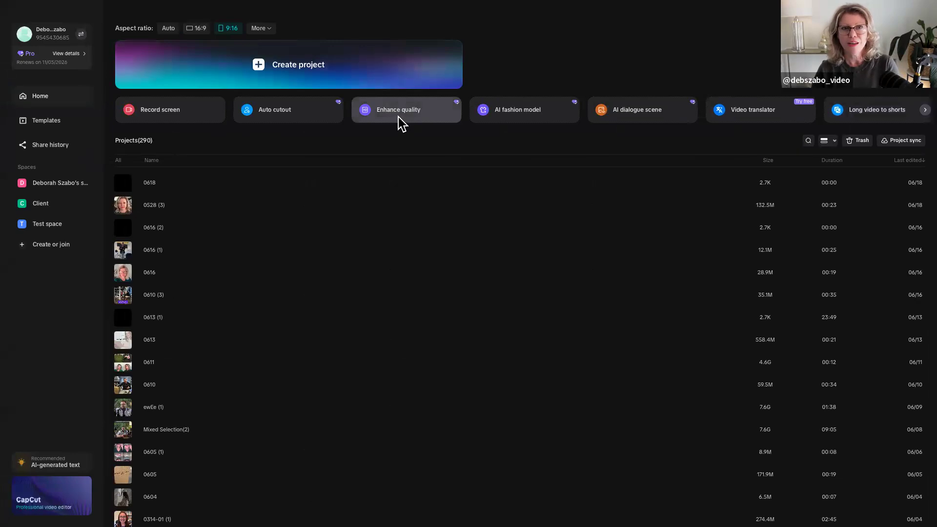
- Create a new project with the 9:16 aspect ratio
click(324, 58)
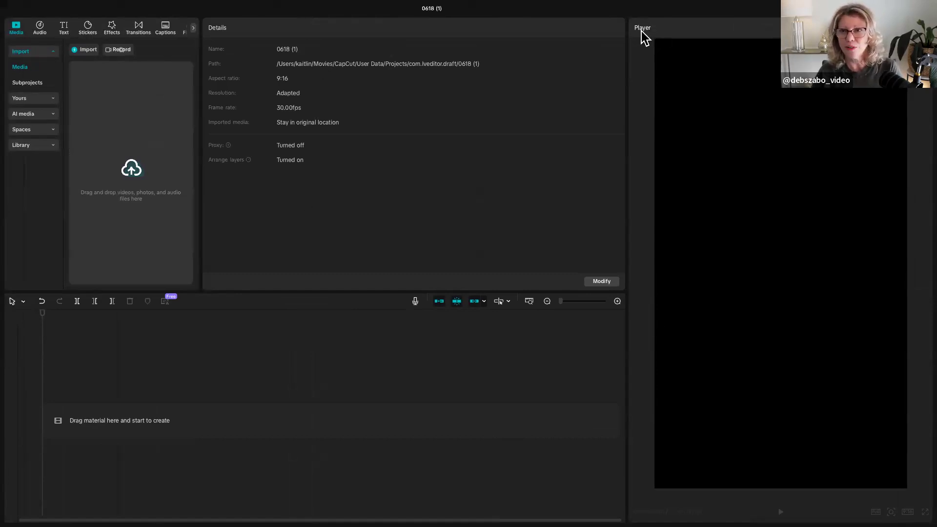
- Try detaching the Details panel over the Player, and dock it back between the media area and the Player
drag(676, 27, 527, 44)
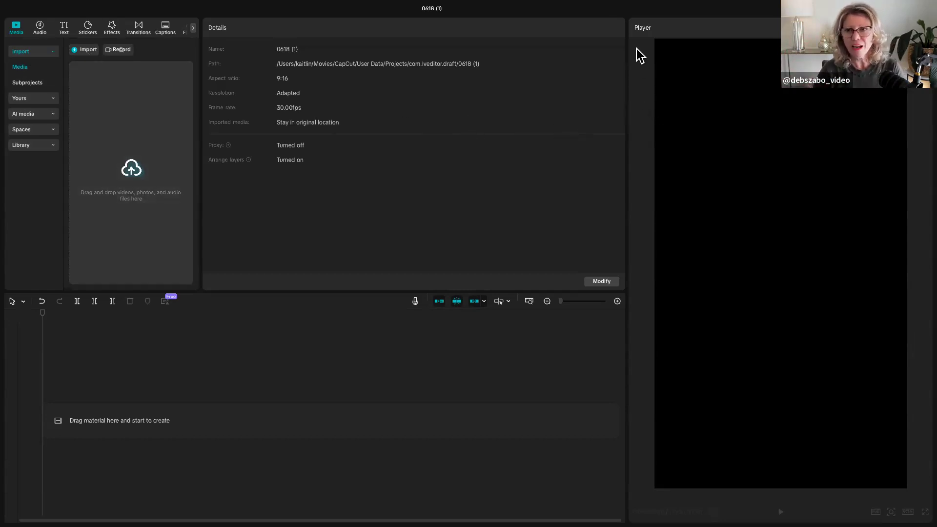
drag(635, 41, 831, 25)
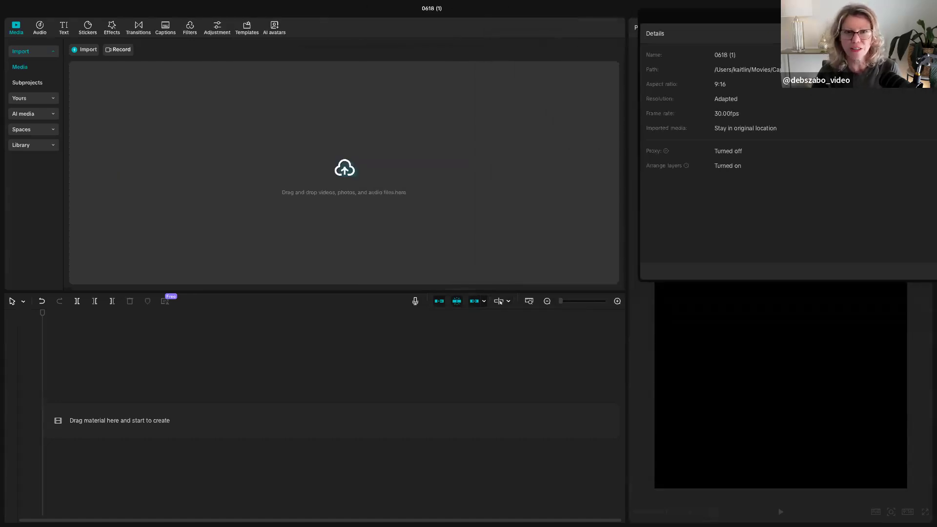
drag(699, 34, 410, 44)
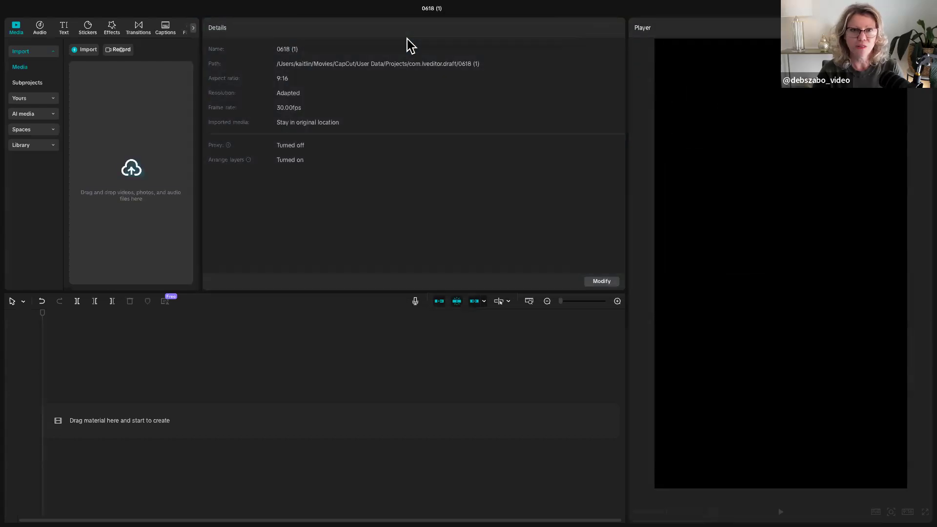
- Import all six files from the Dropbox folder CAPCUT FOR BEGINNERS, and widen the media area
click(87, 53)
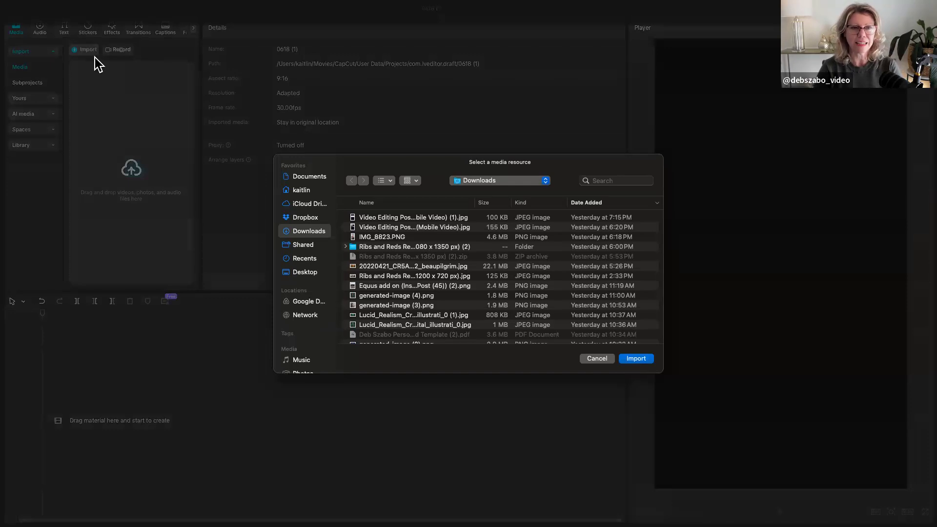
click(305, 217)
double_click(375, 227)
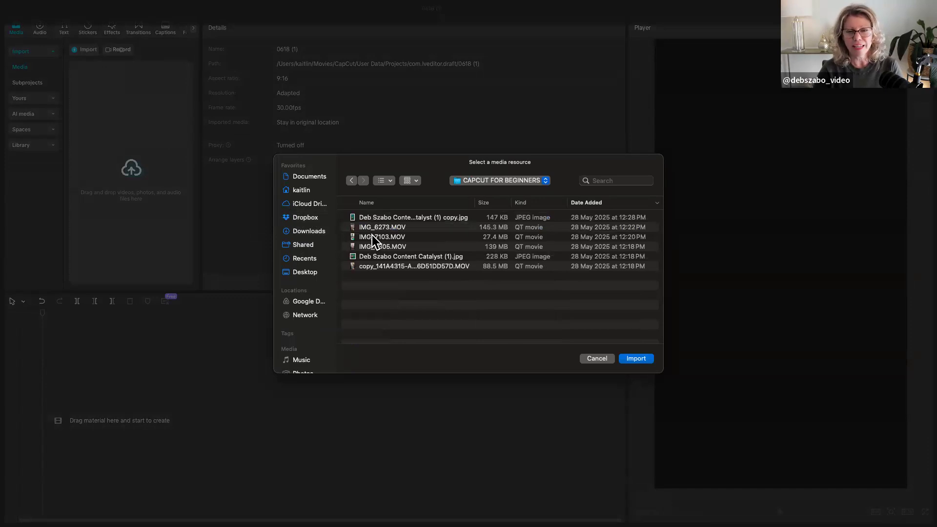
click(371, 216)
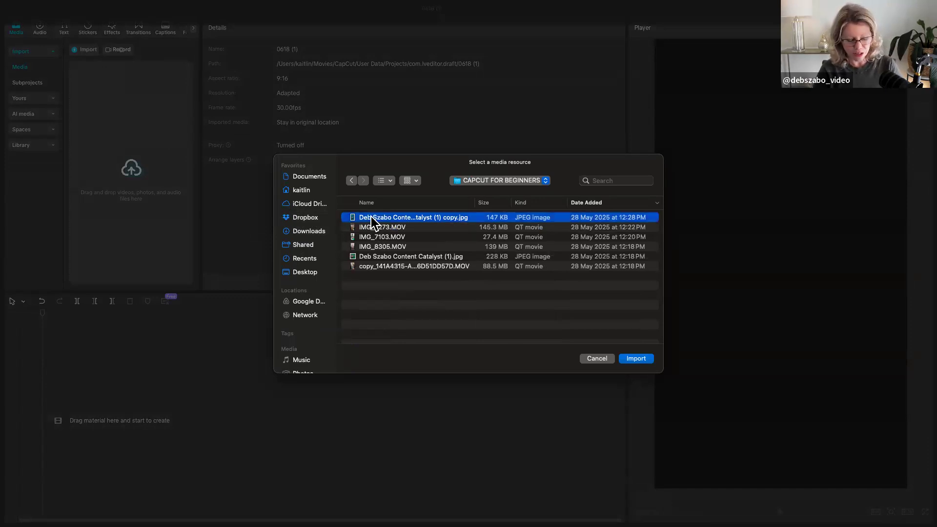
shift+click(369, 268)
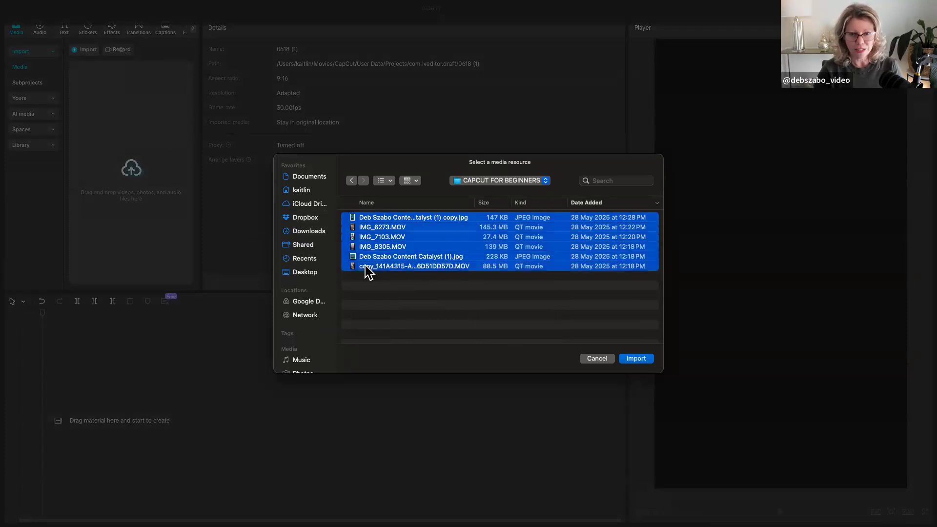
click(633, 361)
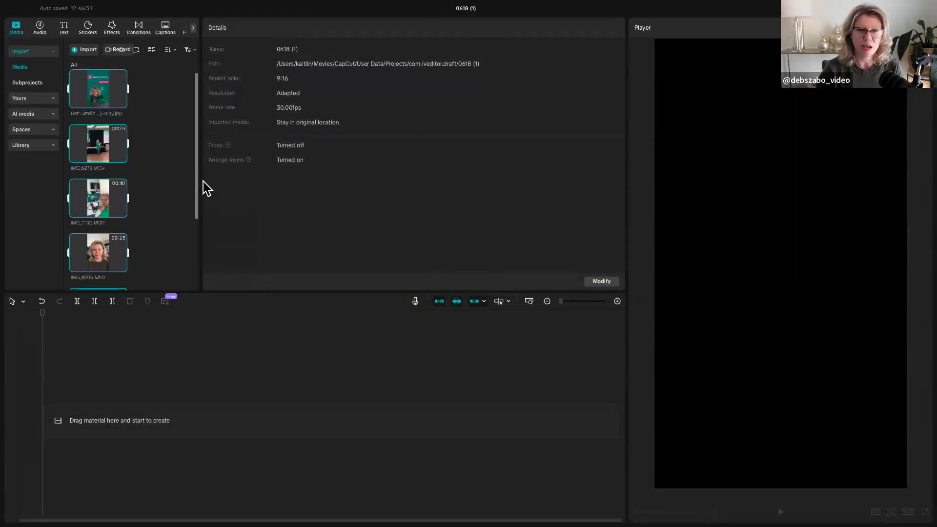
drag(200, 182, 292, 178)
click(198, 195)
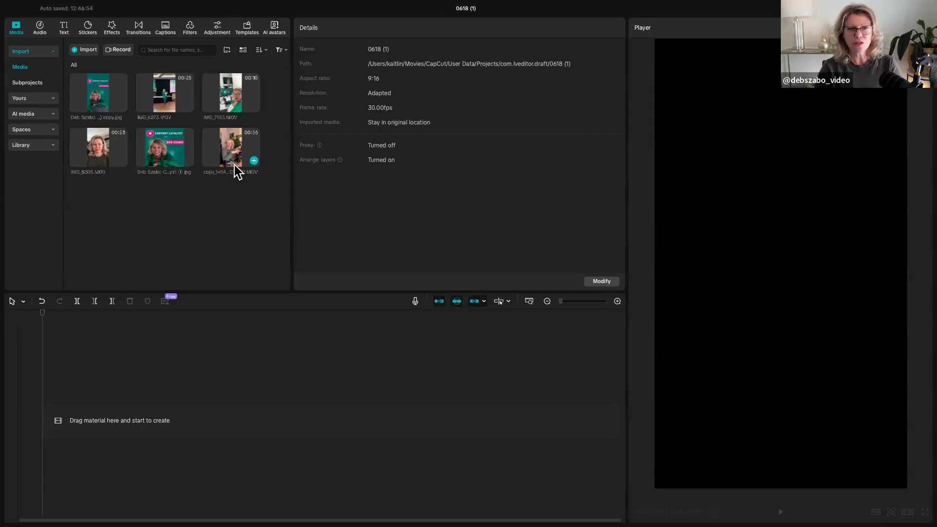
- Add the IMG_8305.MOV clip to the start of the timeline and play through its opening seconds
click(90, 134)
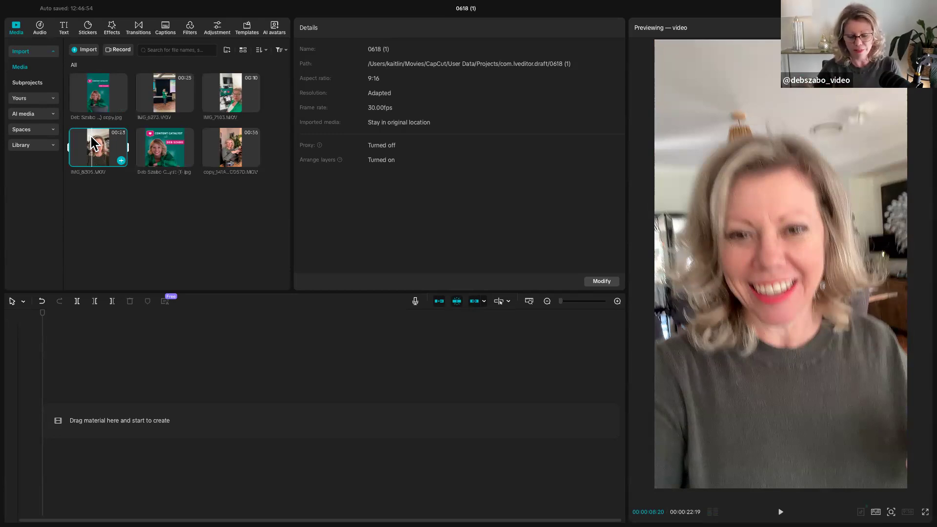
drag(80, 143, 96, 405)
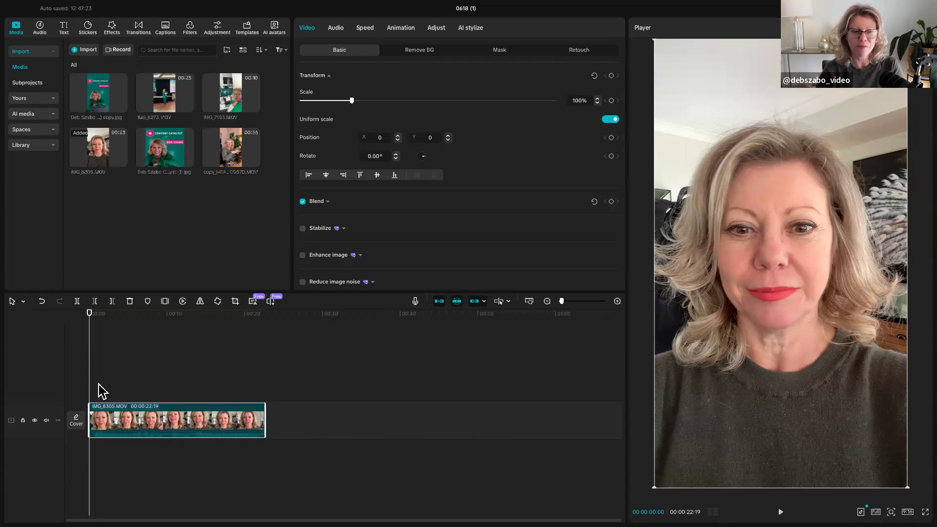
key(space)
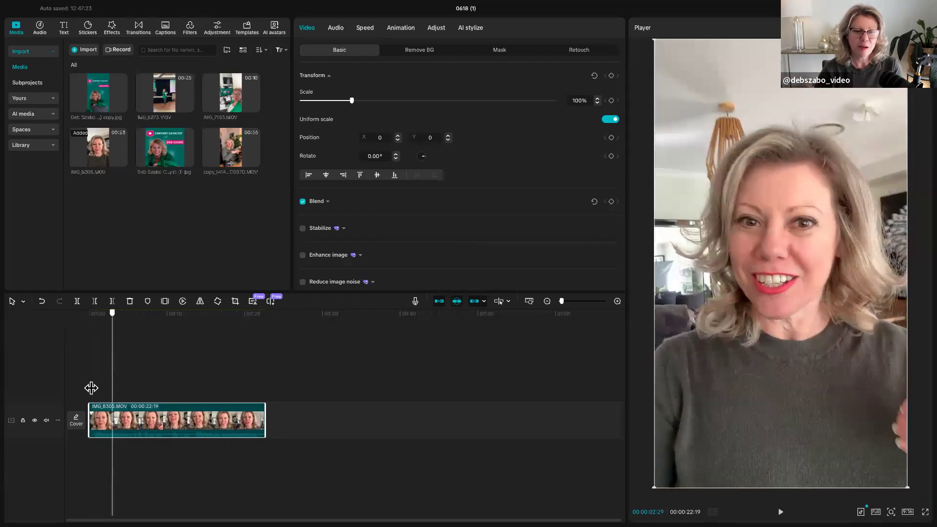
drag(174, 386, 100, 382)
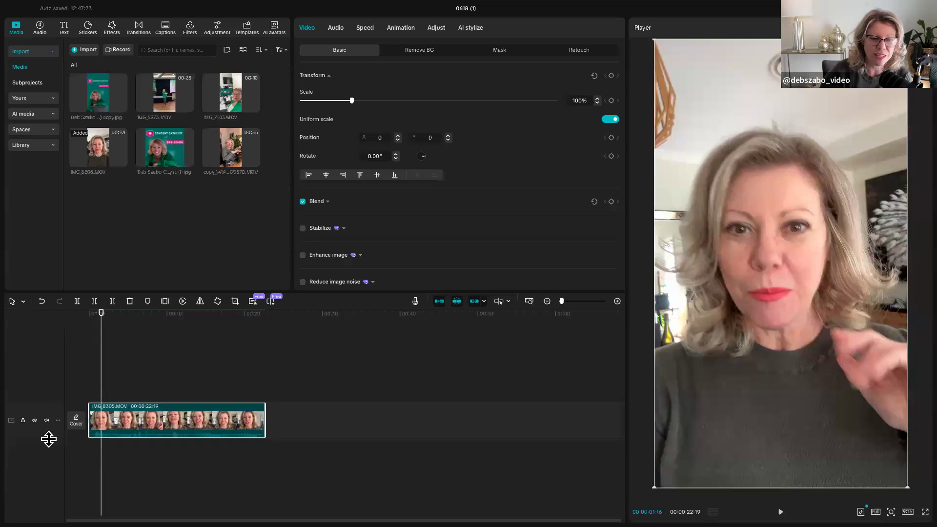
- Make the video track taller and stretch the timeline scale so the clip's frames and audio waveform can be inspected
drag(49, 439, 49, 495)
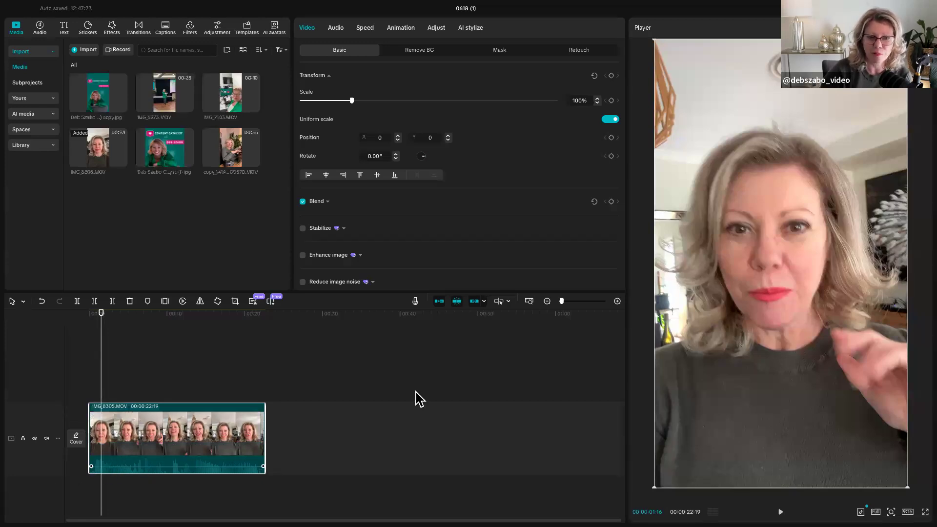
click(617, 301)
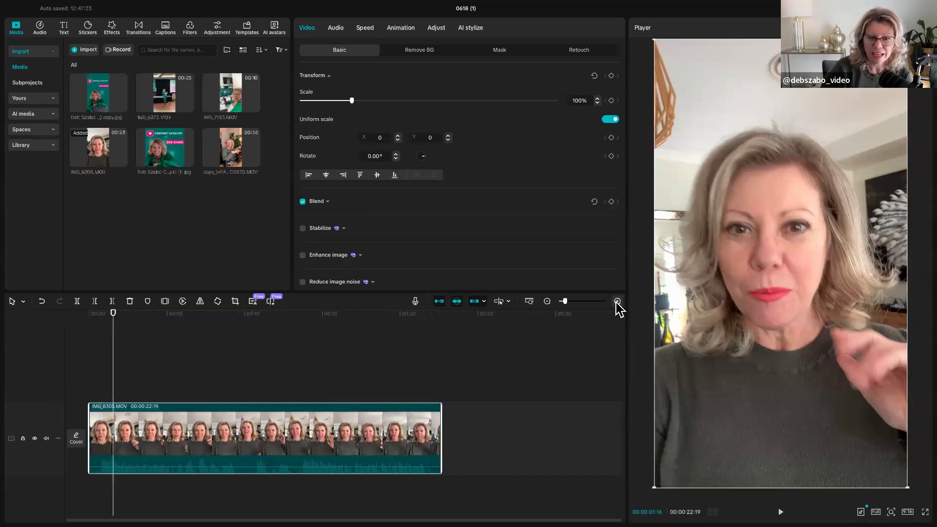
click(618, 301)
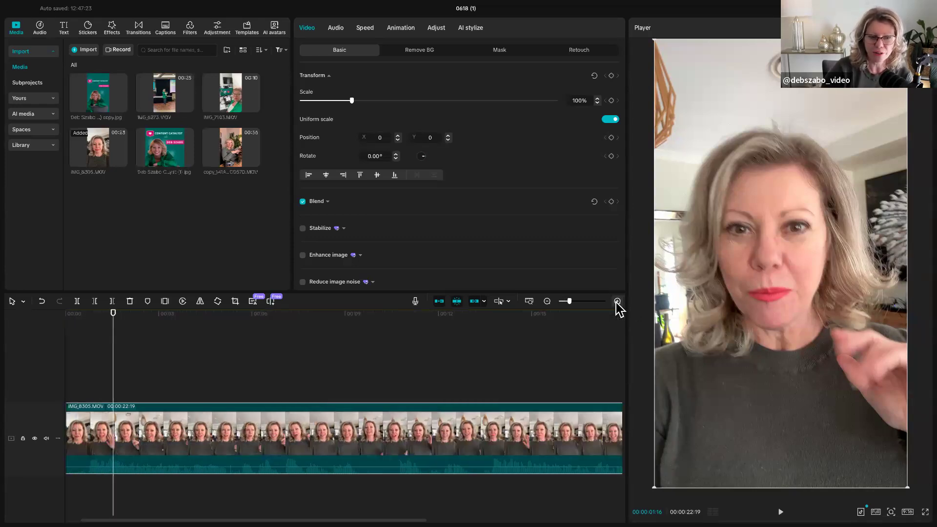
mouse_move(120, 144)
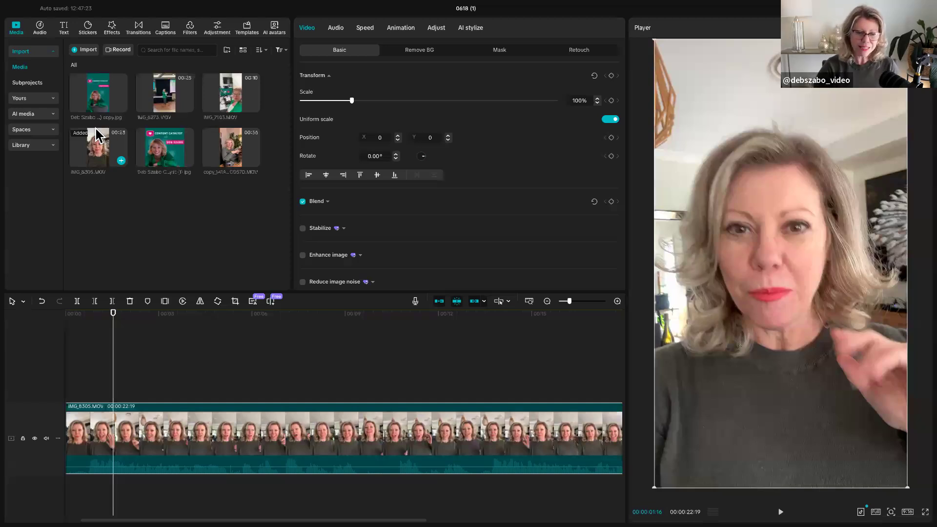
scroll(173, 463, left, 1)
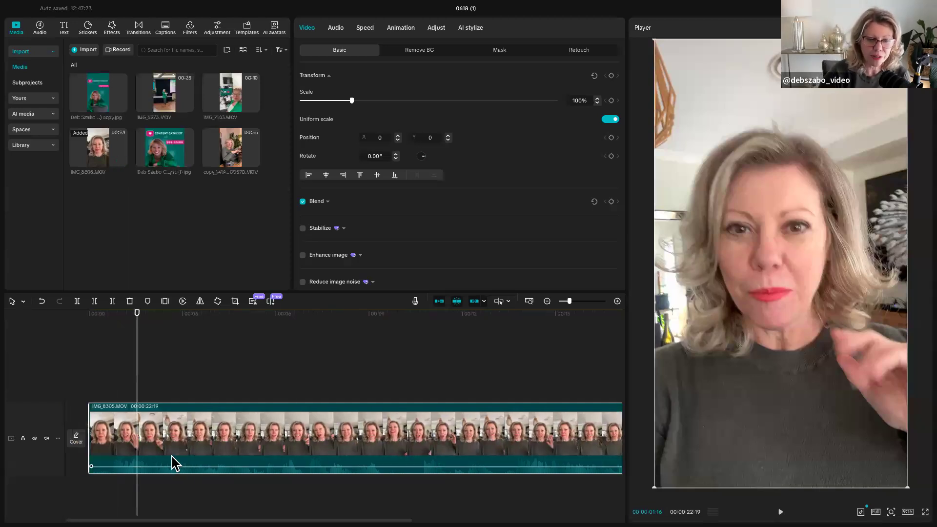
- Play the IMG_8305.MOV clip from its beginning almost to its end to review the spoken takes
drag(136, 389, 82, 406)
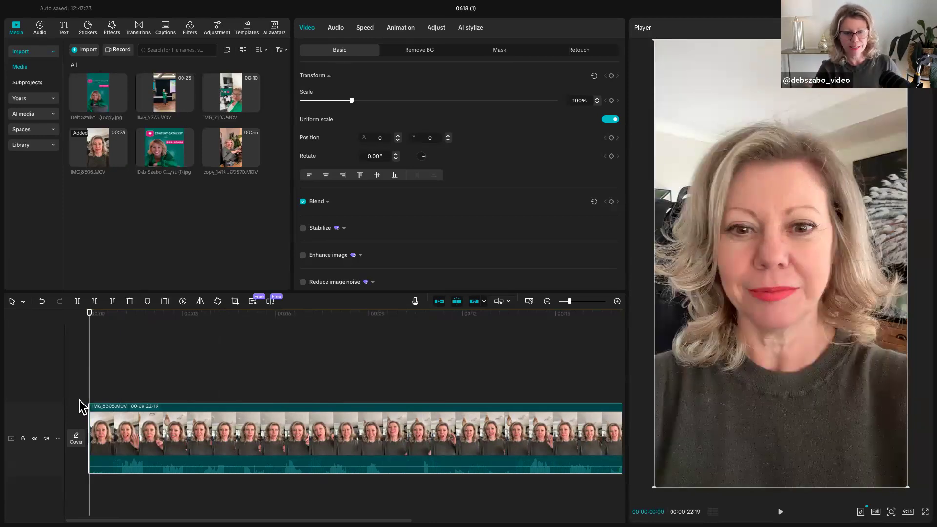
key(space)
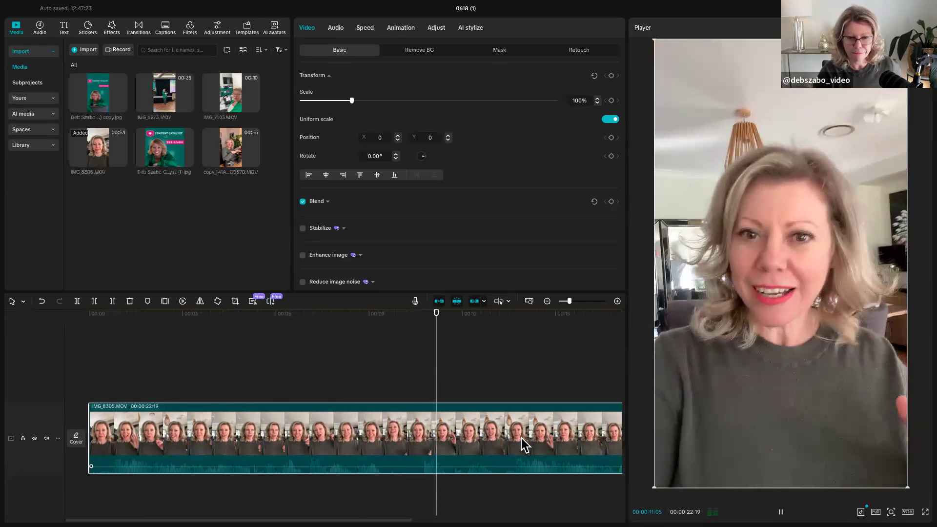
scroll(521, 438, right, 3)
scroll(522, 438, right, 1)
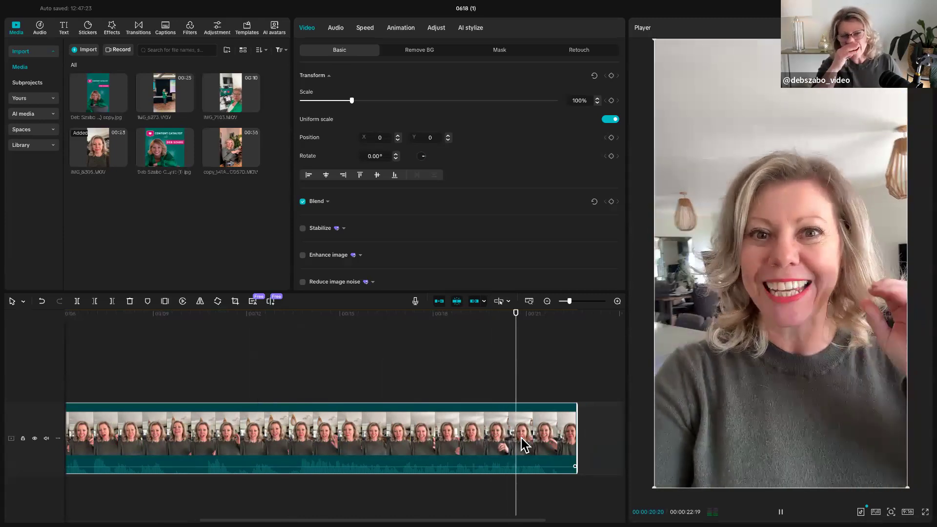
key(space)
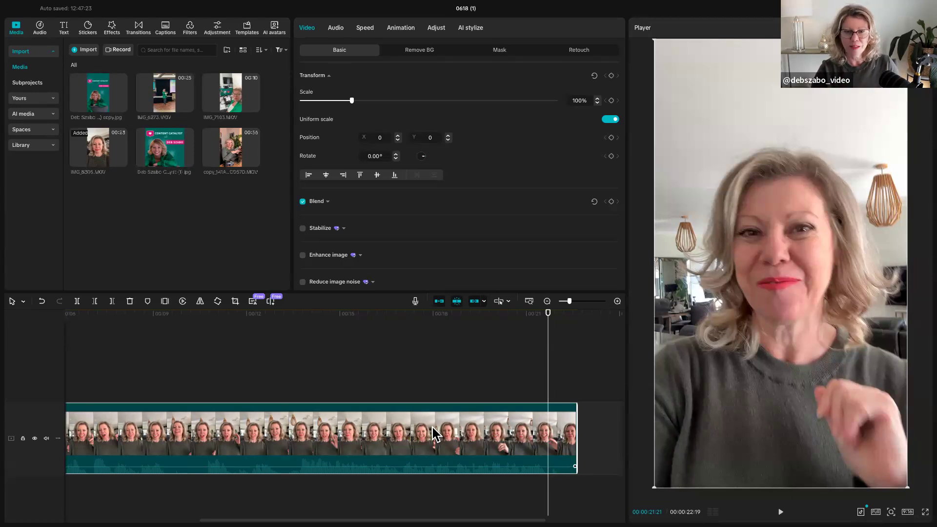
- Return the playhead to the start of the IMG_8305.MOV clip and generate its transcript
scroll(296, 430, left, 5)
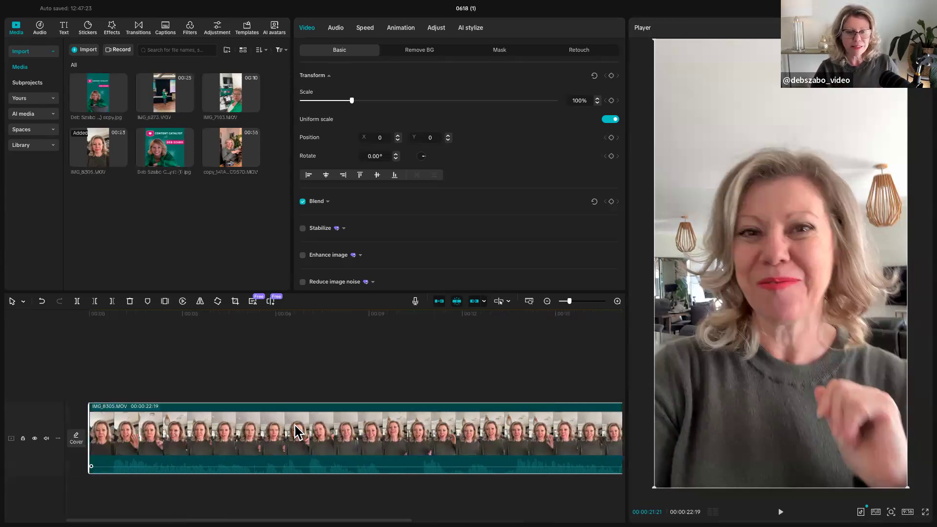
click(96, 359)
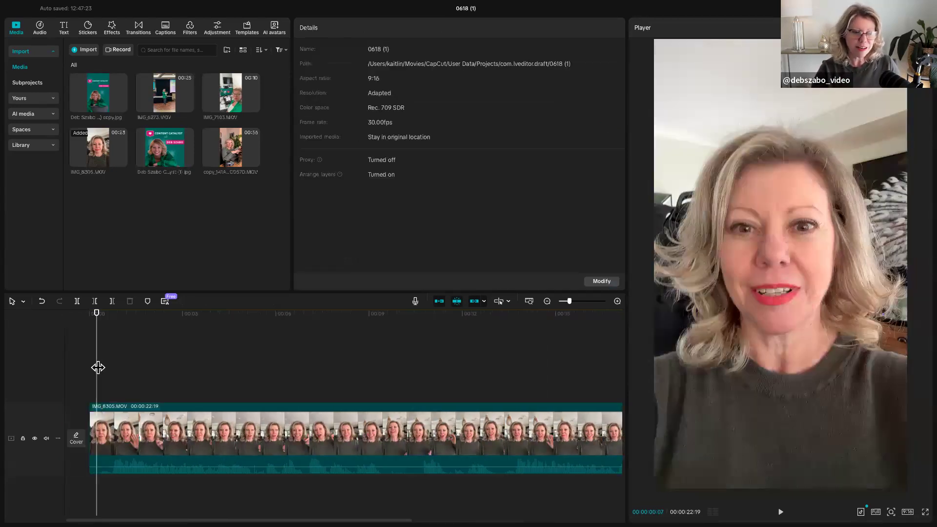
click(159, 447)
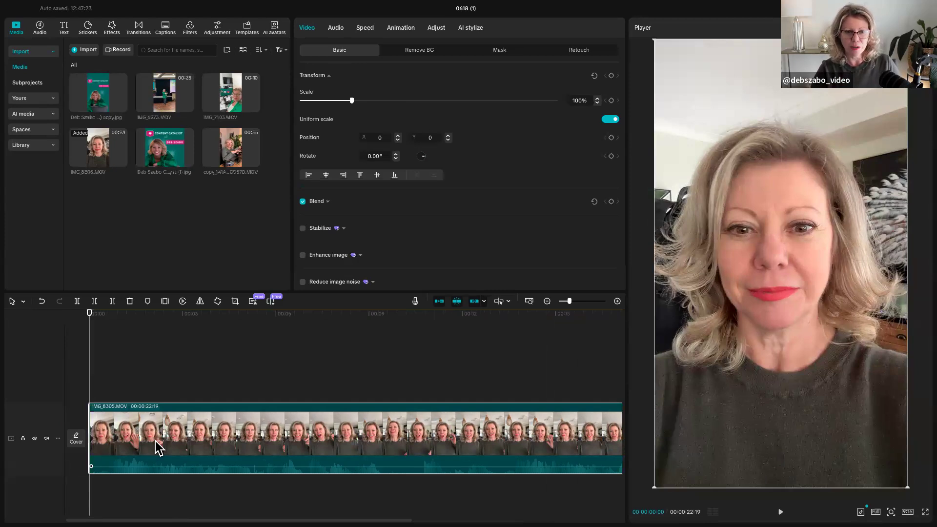
click(253, 301)
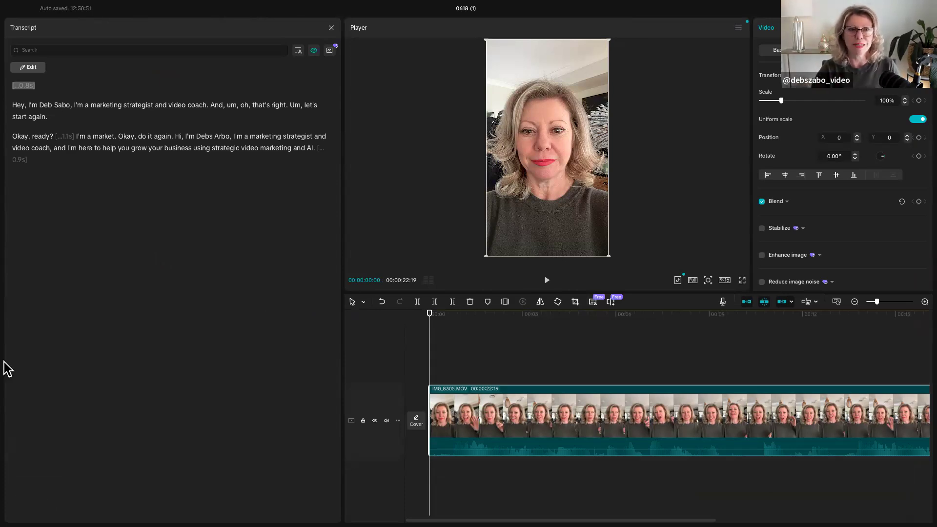
- Delete the 1.1 s pause after "Okay, ready?" and the 0.9 s pause at the end from the transcript
click(65, 137)
click(46, 122)
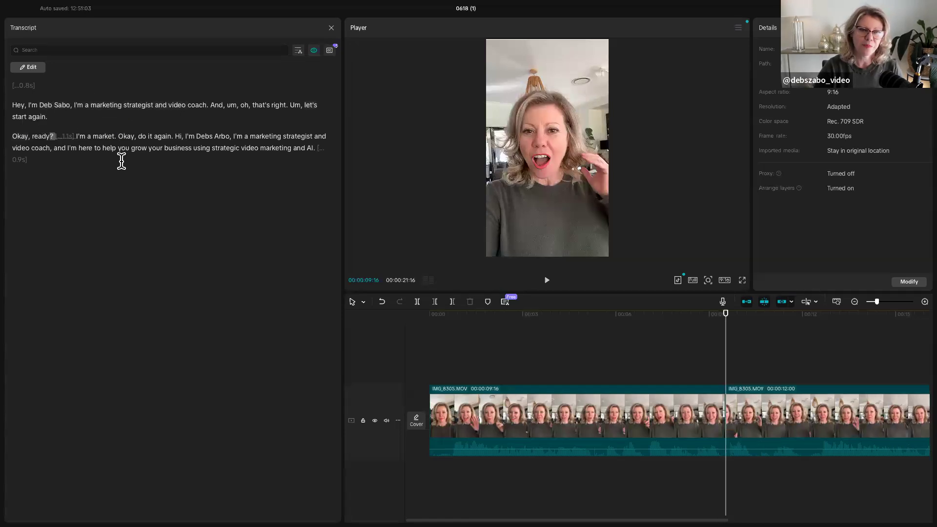
click(320, 148)
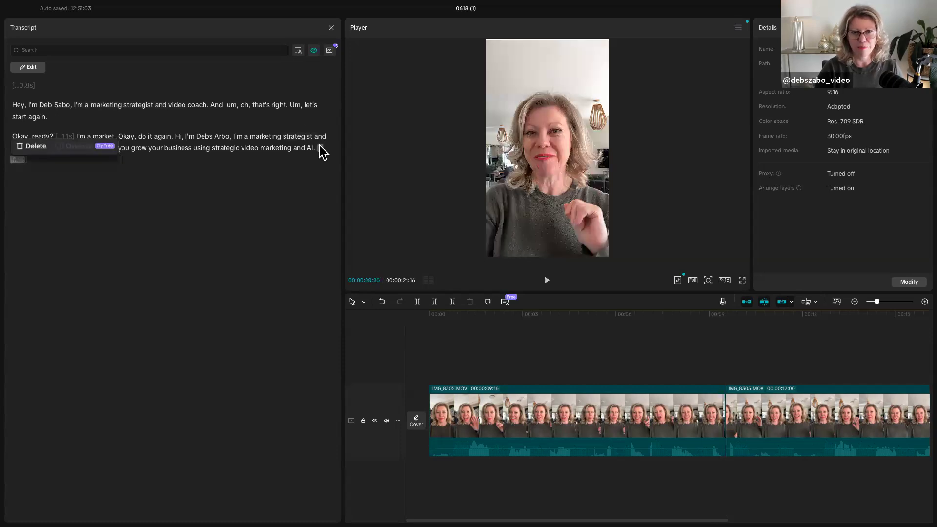
click(42, 146)
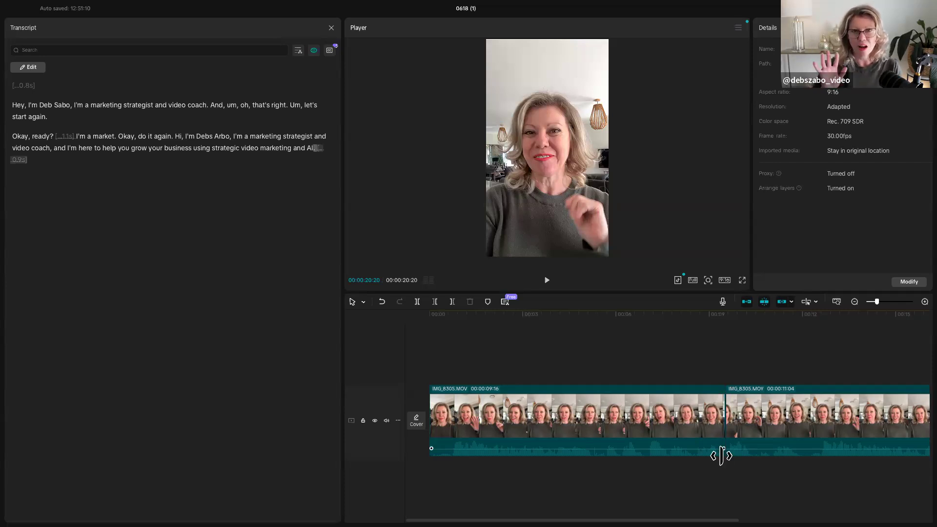
- Undo the transcript pause deletions, and redo the one step too many to keep the uncut clip on the timeline
click(382, 302)
click(382, 302)
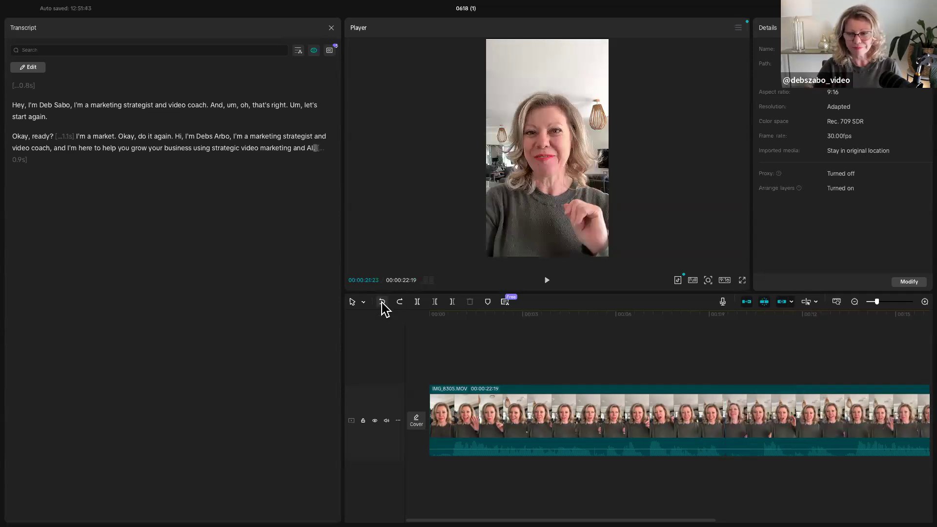
click(383, 302)
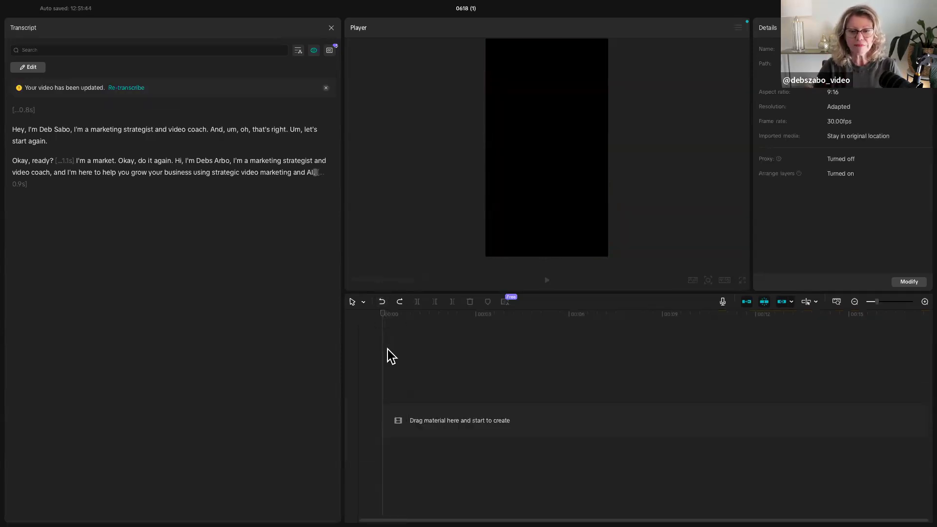
click(399, 302)
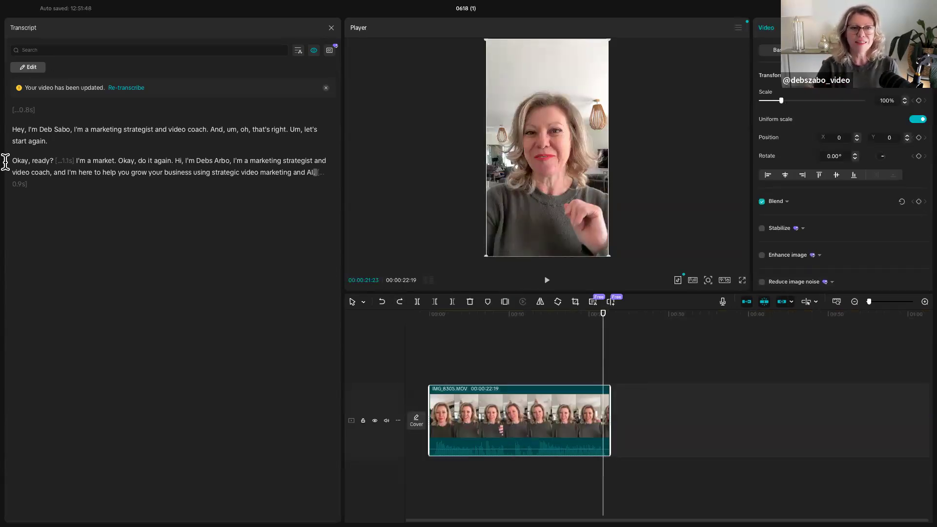
- Re-transcribe the uncut clip and close the transcript
click(124, 88)
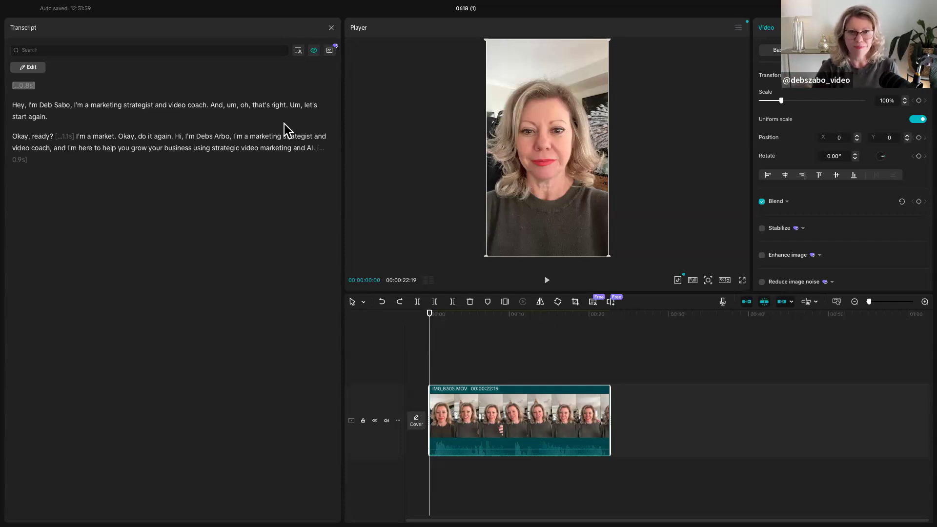
click(330, 28)
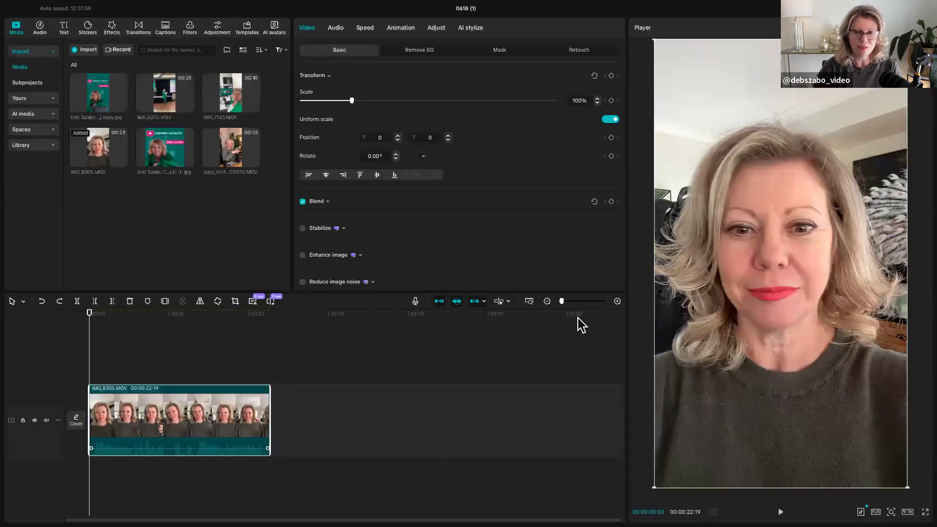
- Split the IMG_8305.MOV clip at 00:00:00:23 and delete the short segment before the cut
click(617, 301)
click(617, 301)
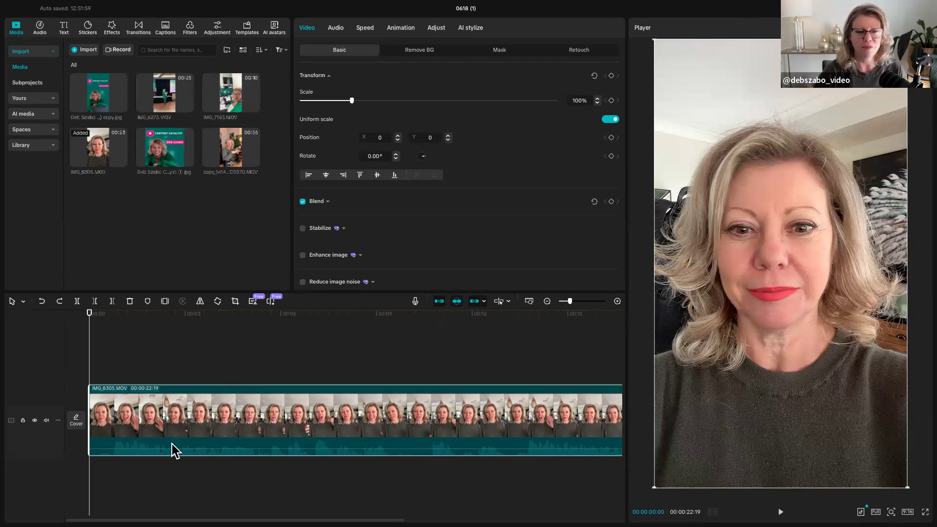
drag(90, 368, 114, 375)
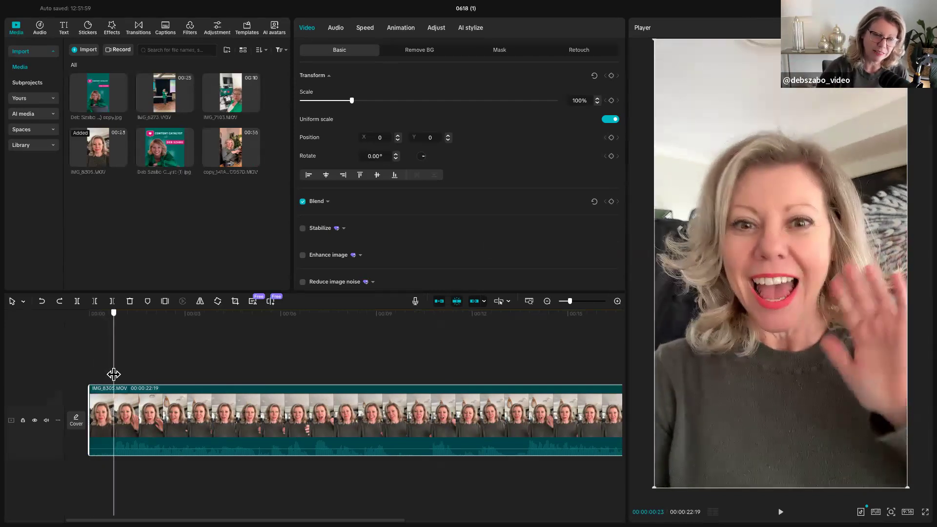
click(77, 301)
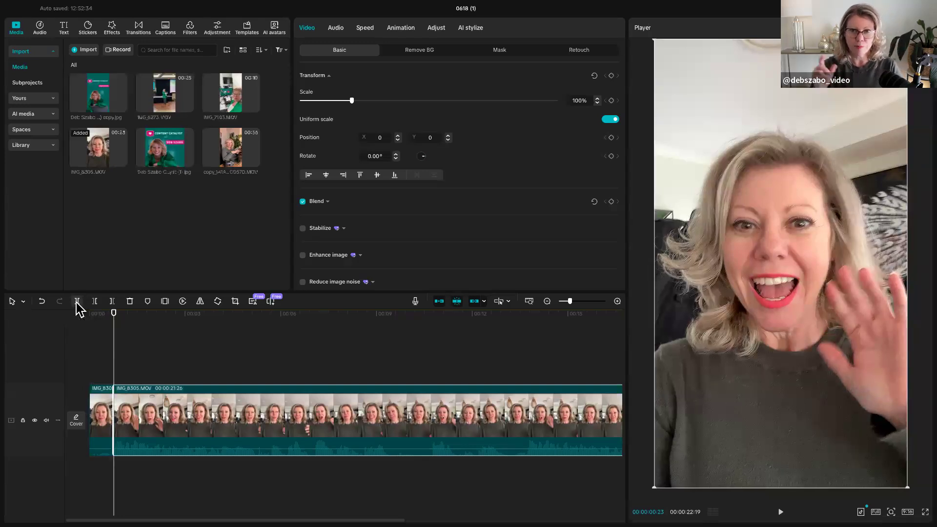
click(101, 399)
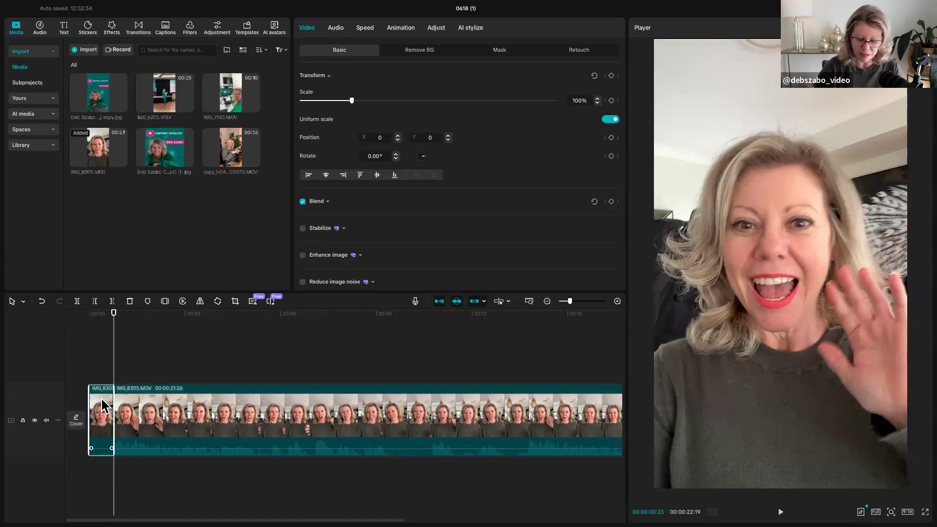
key(Delete)
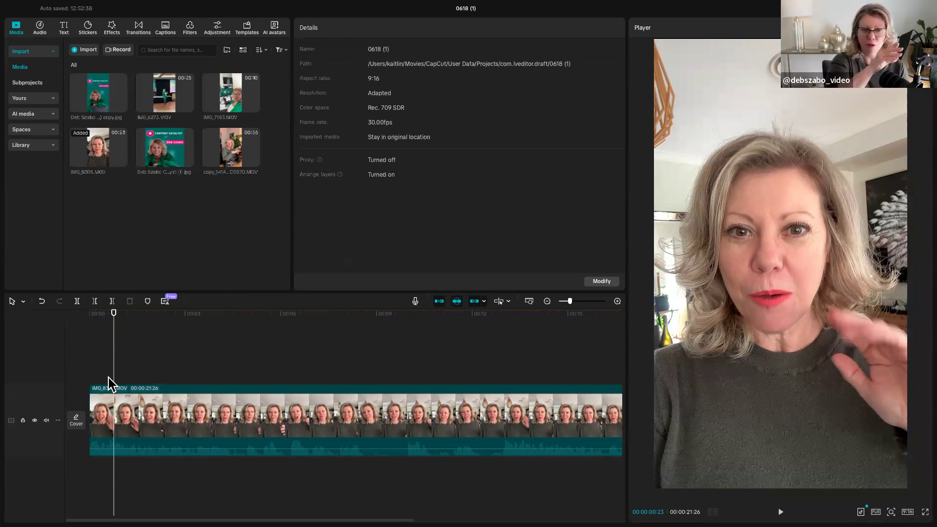
- Play the clip from the start, stop at 00:00:12:28 and trim away everything before that point
click(92, 378)
key(space)
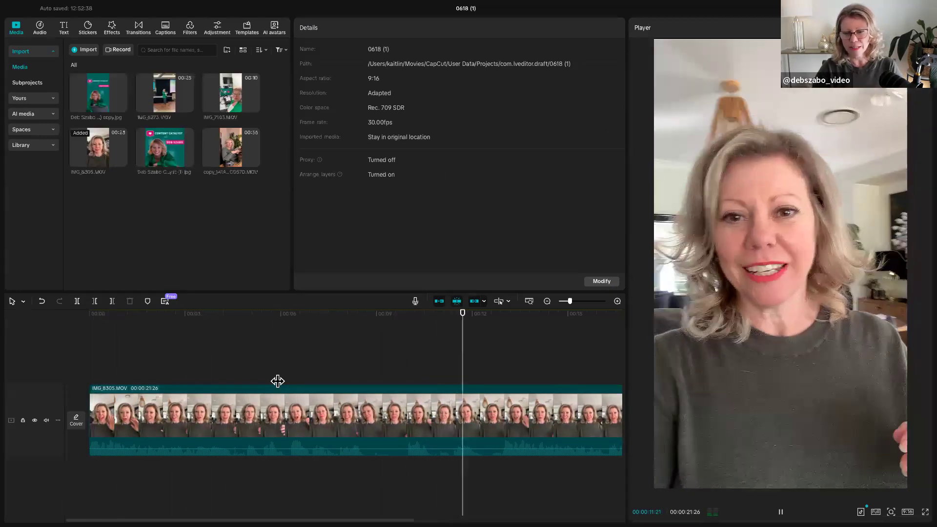
key(space)
key(Left)
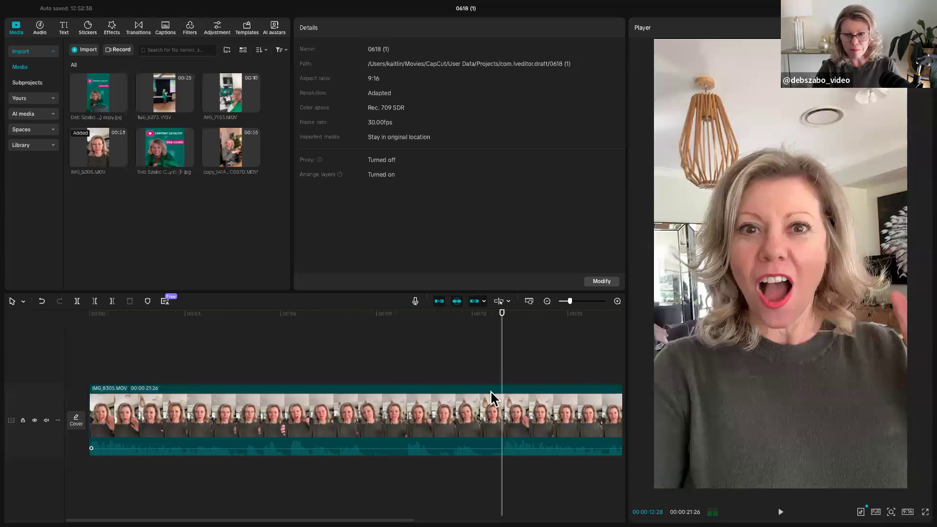
click(499, 403)
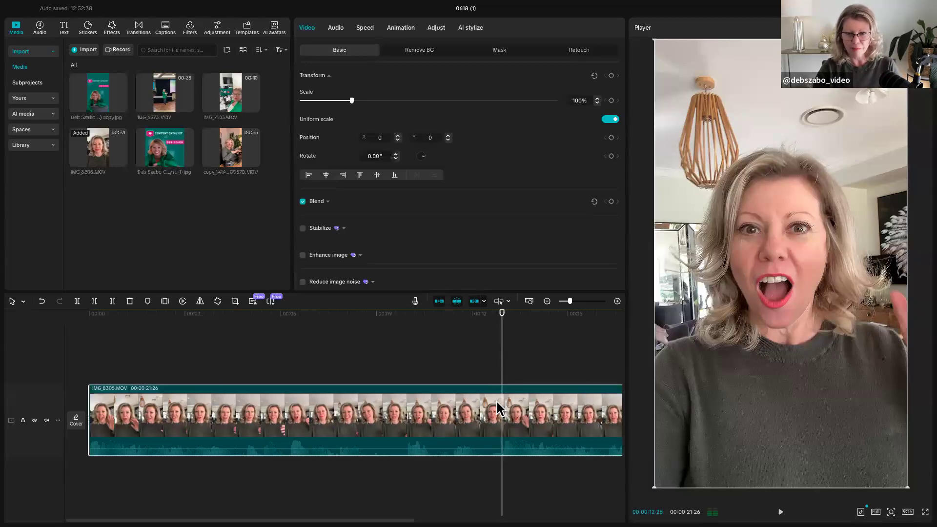
click(94, 301)
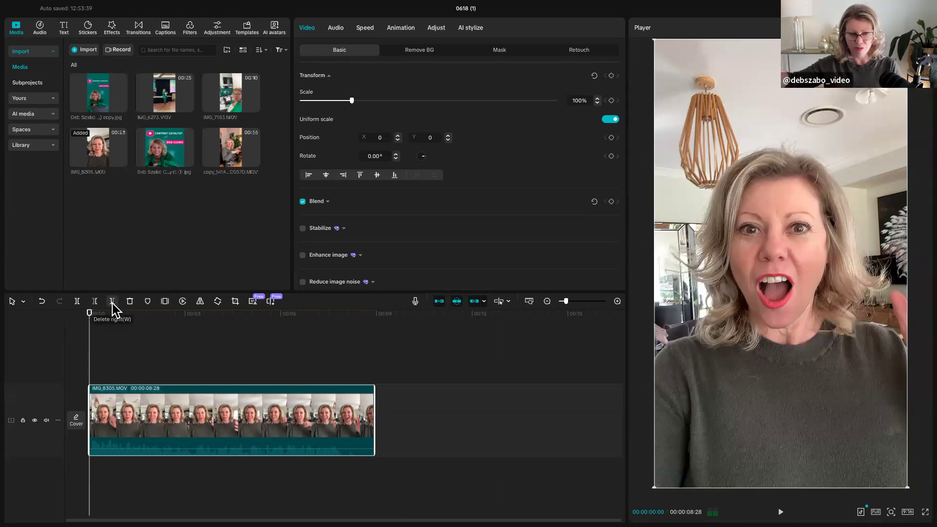
- Trim away everything after 00:00:07:27 in the main clip and return the playhead to the start
drag(89, 352, 341, 358)
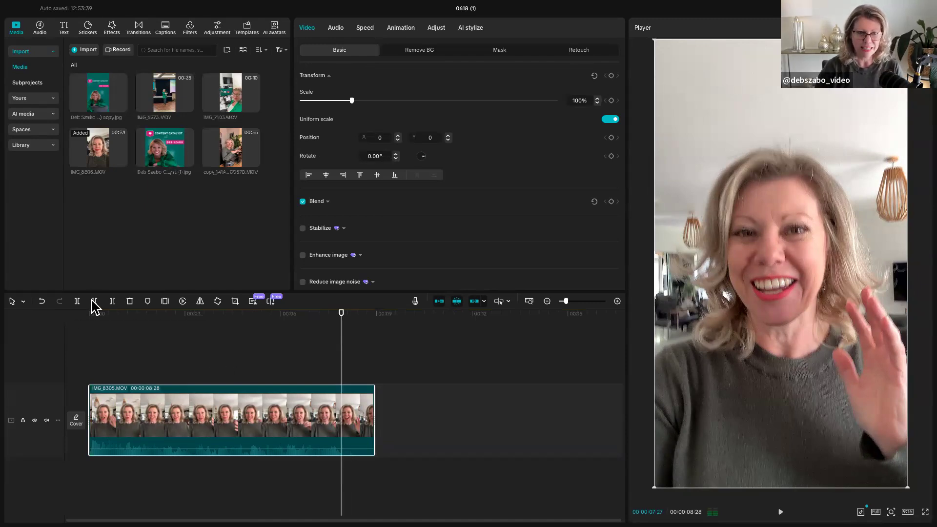
click(113, 301)
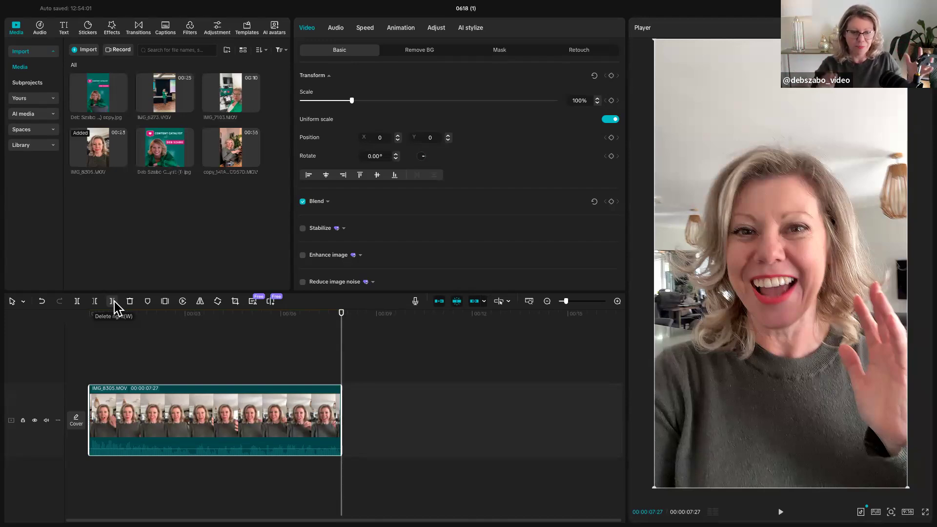
drag(341, 372, 3, 392)
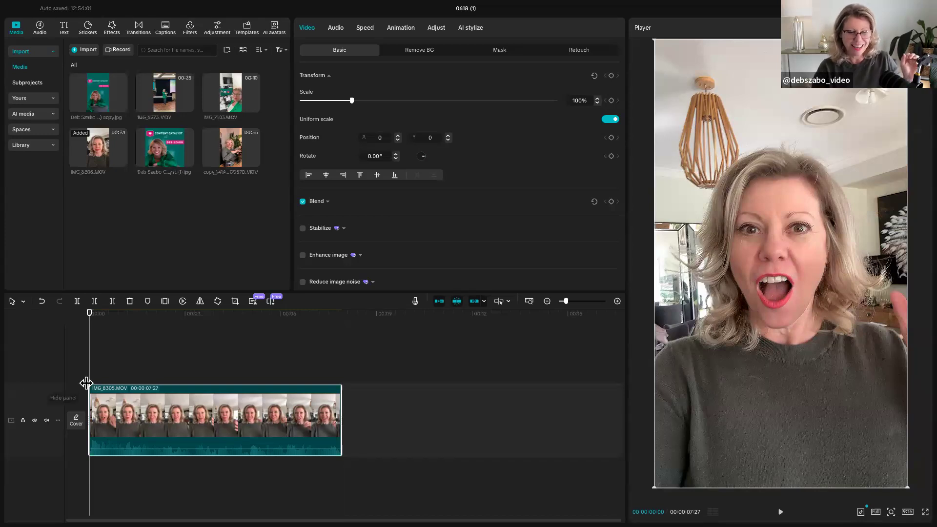
drag(88, 382, 162, 395)
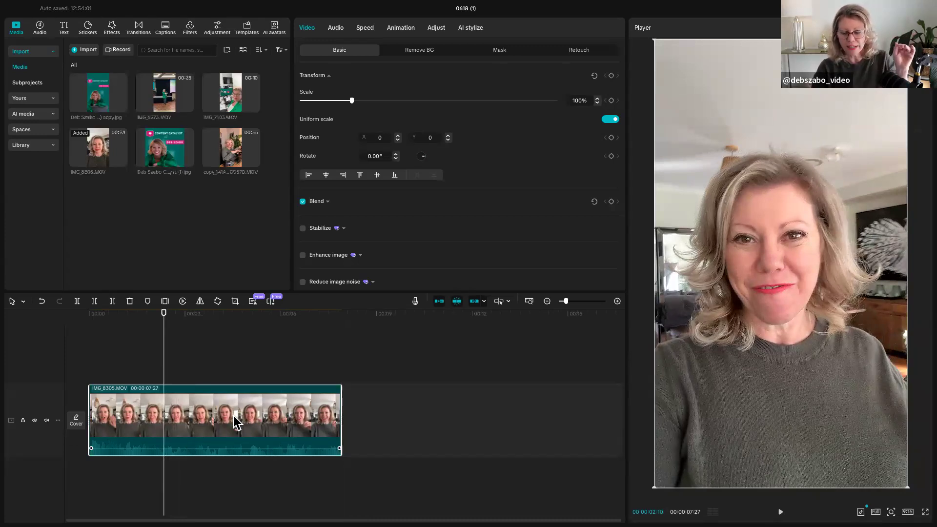
drag(163, 373, 88, 369)
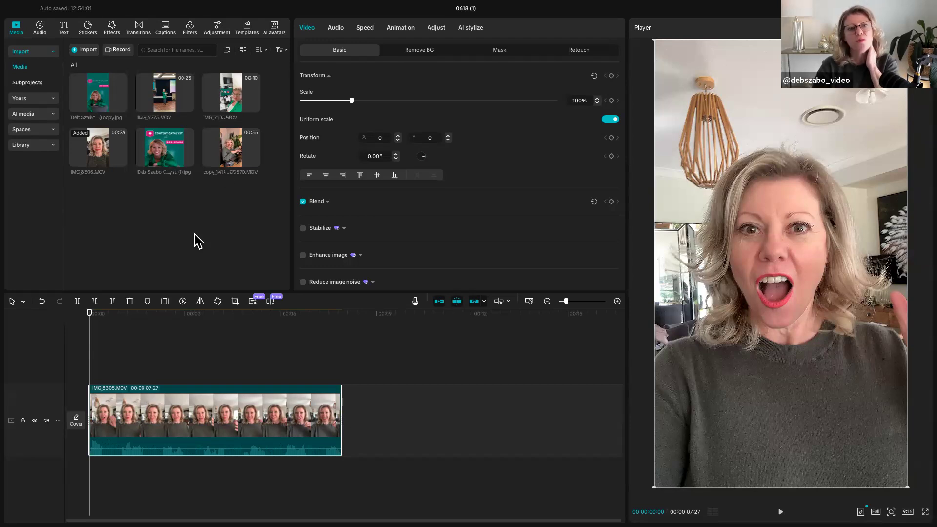
- Overlay IMG_7103.MOV on a track above the main clip and trim it to span 00:00:04:11 to 00:00:05:15
mouse_move(230, 104)
drag(231, 104, 124, 371)
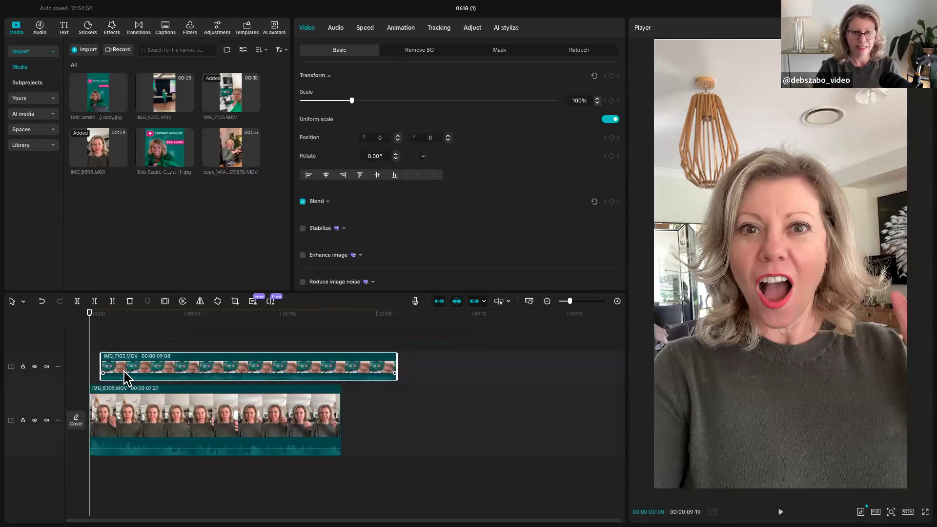
drag(90, 342, 165, 355)
drag(226, 355, 229, 356)
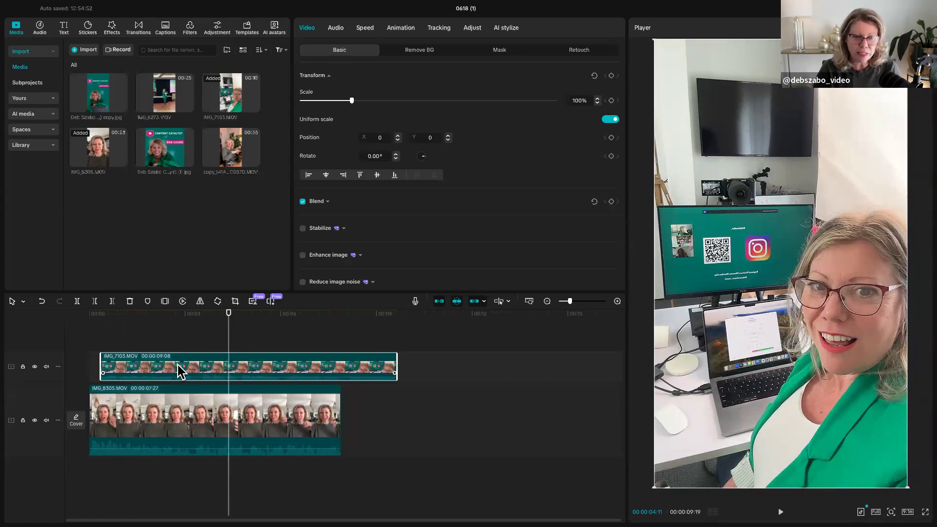
click(93, 302)
drag(228, 351, 265, 352)
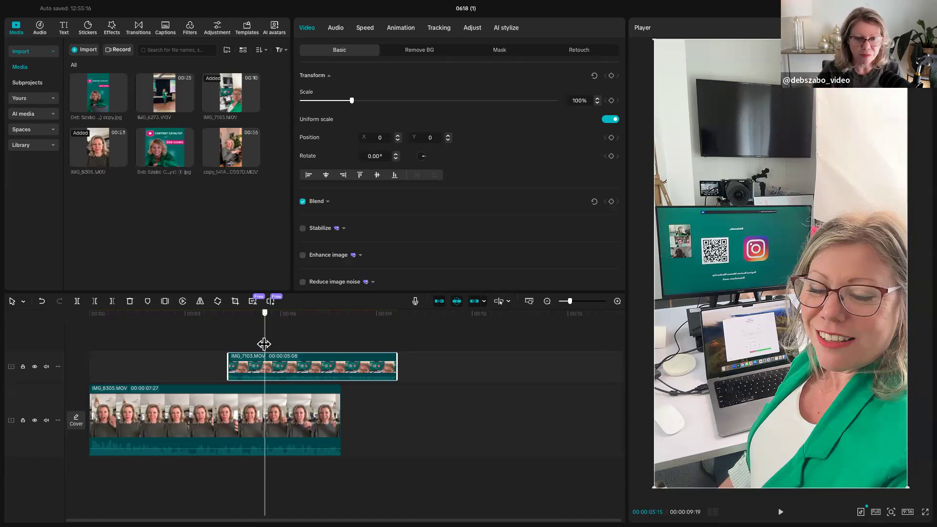
click(112, 301)
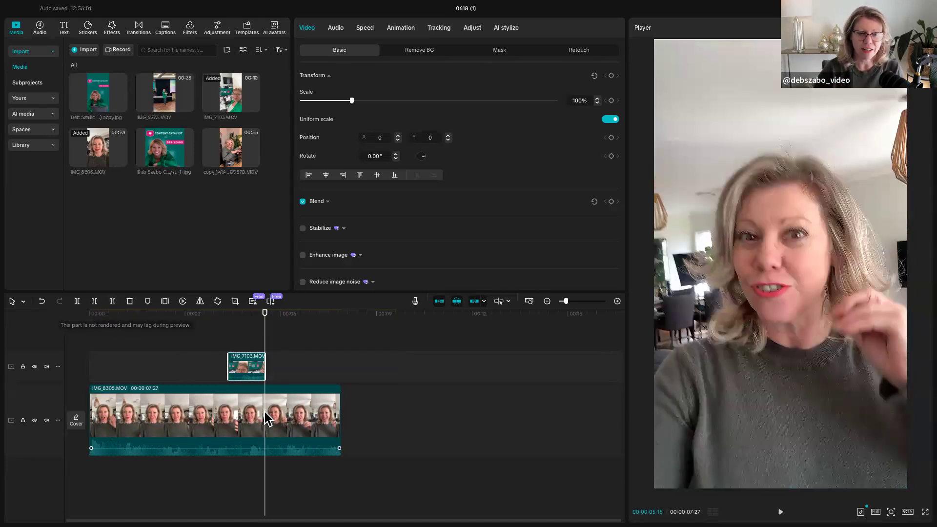
- Play back the section of the timeline that contains the IMG_7103.MOV overlay
drag(242, 345, 217, 345)
key(space)
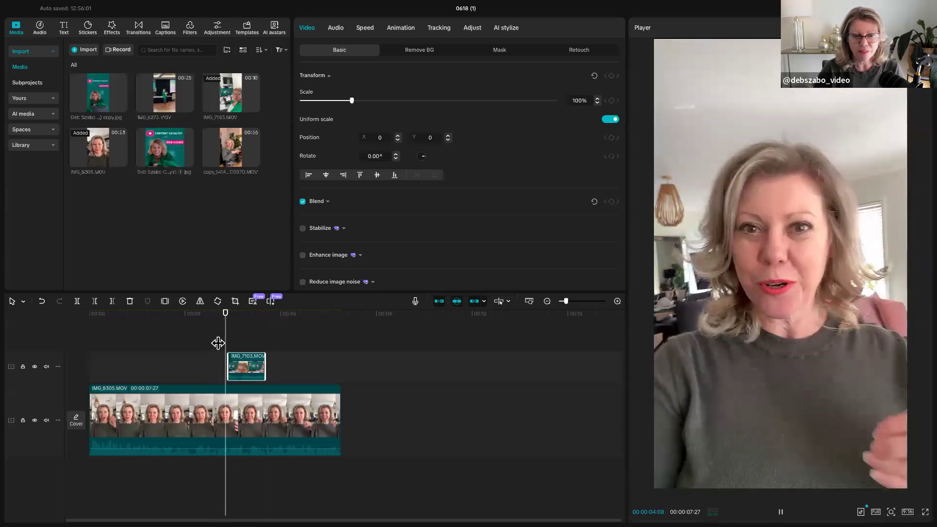
key(space)
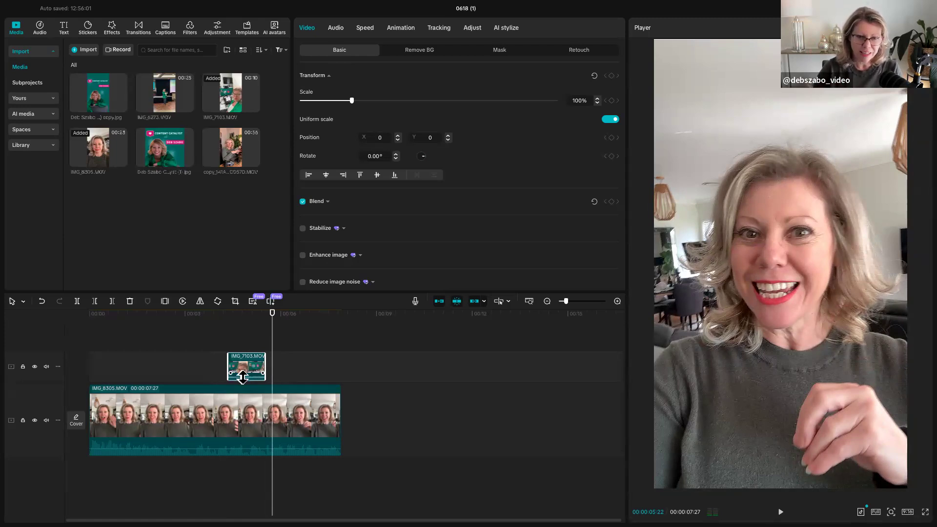
mouse_move(243, 376)
drag(243, 377, 240, 385)
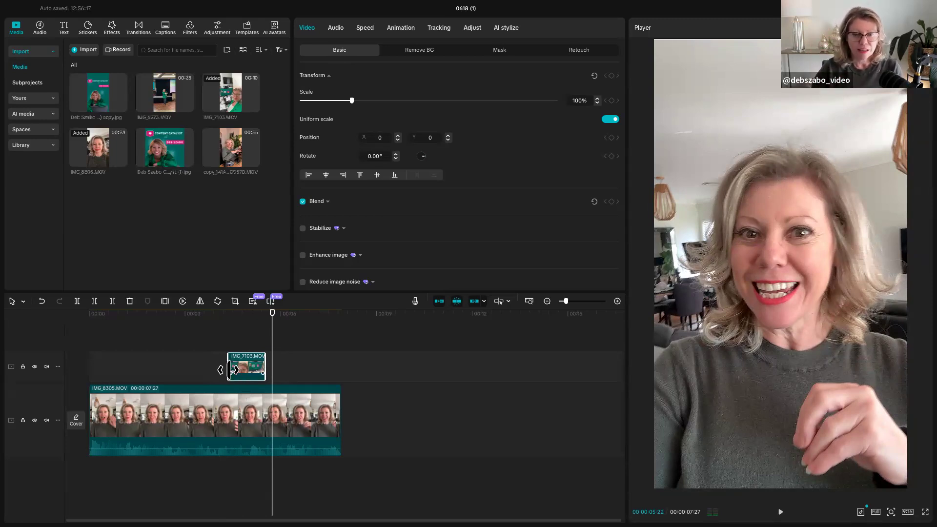
click(42, 301)
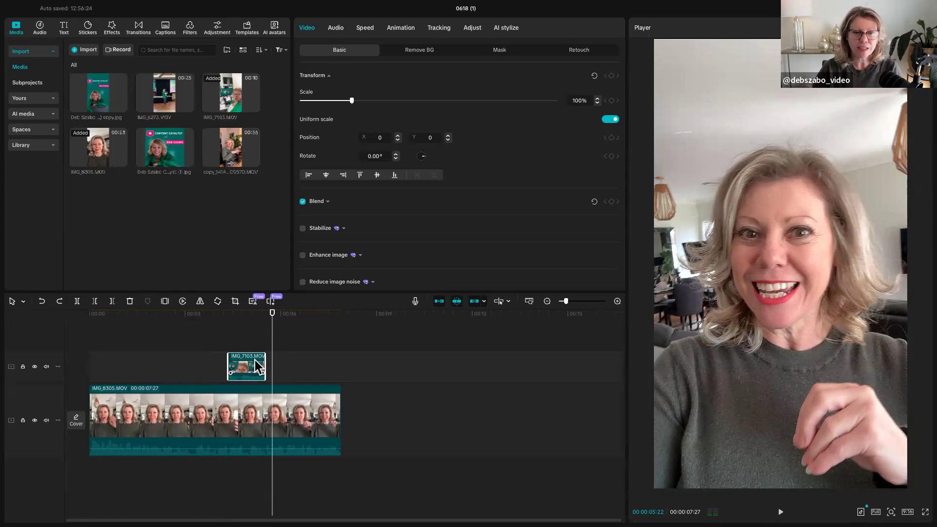
- Lower the IMG_7103.MOV overlay's volume to -∞ dB and move it earlier to start at about 3 s
click(336, 28)
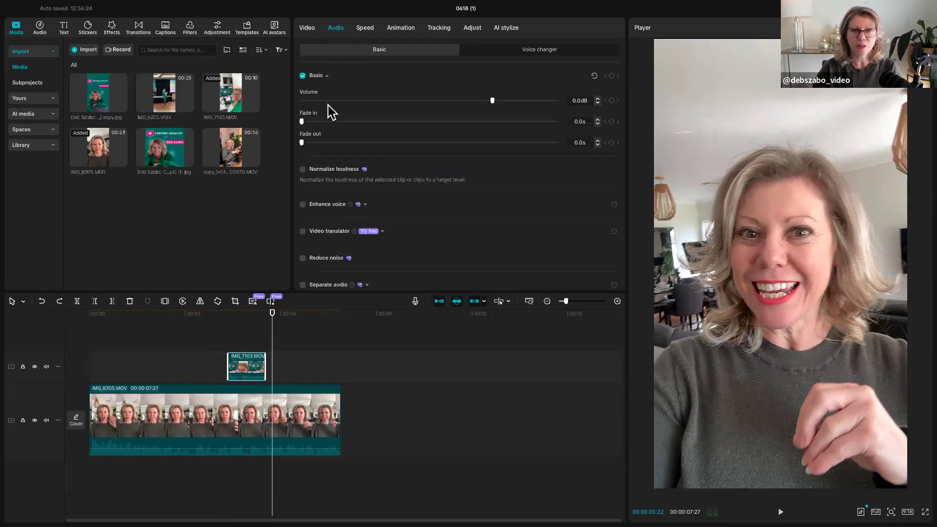
drag(491, 101, 289, 101)
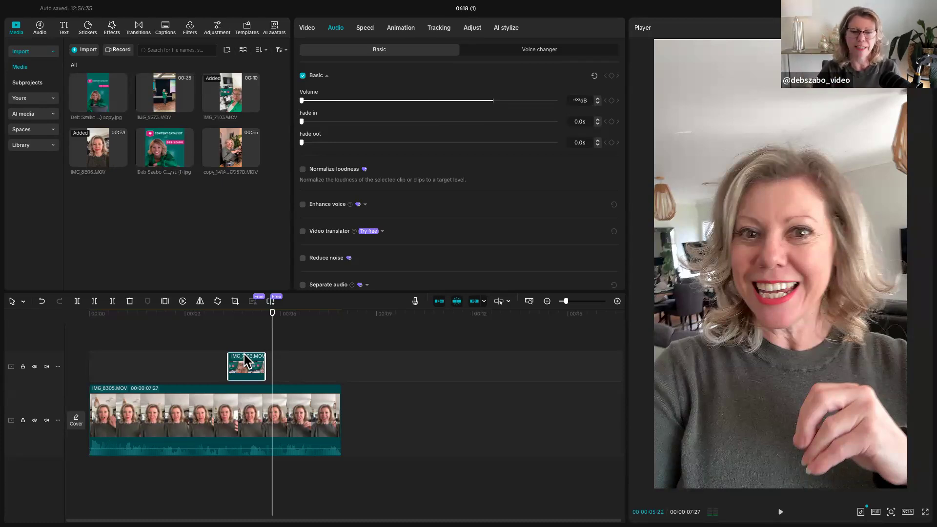
drag(244, 373, 206, 374)
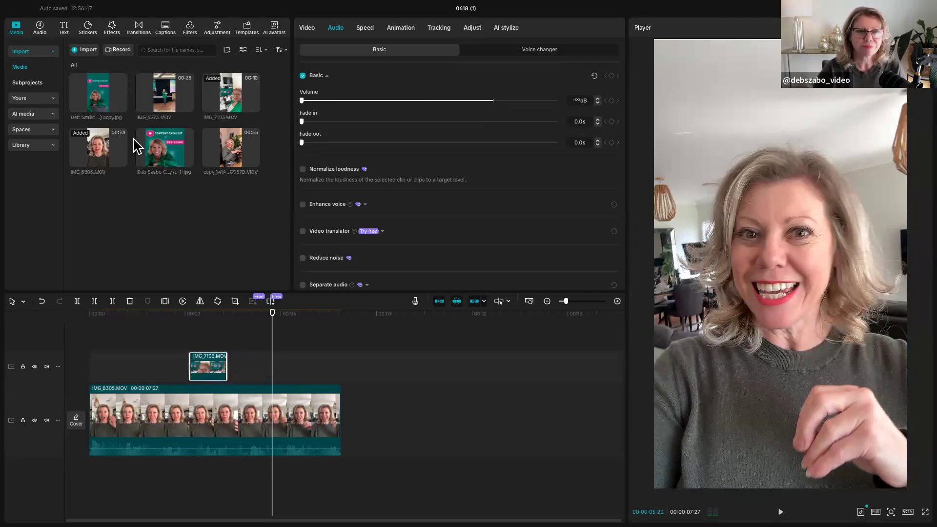
- Add IMG_6273.MOV to the overlay track, adapted to the SDR color space, and trim away everything after 00:00:05:22
drag(166, 105, 249, 375)
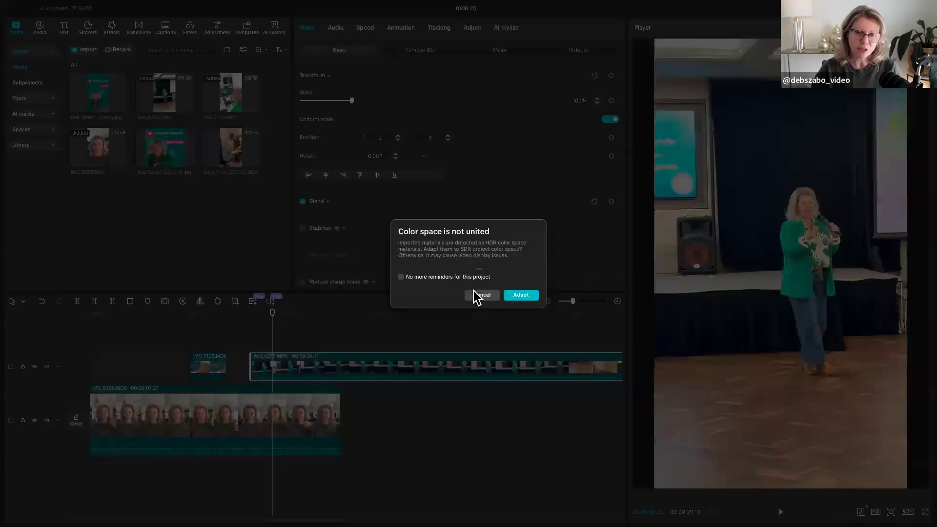
click(478, 294)
click(521, 291)
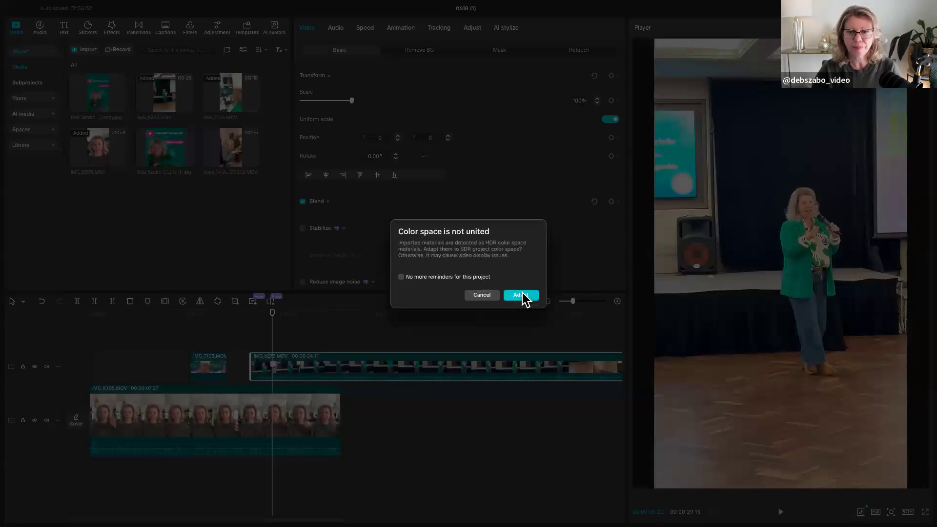
click(521, 294)
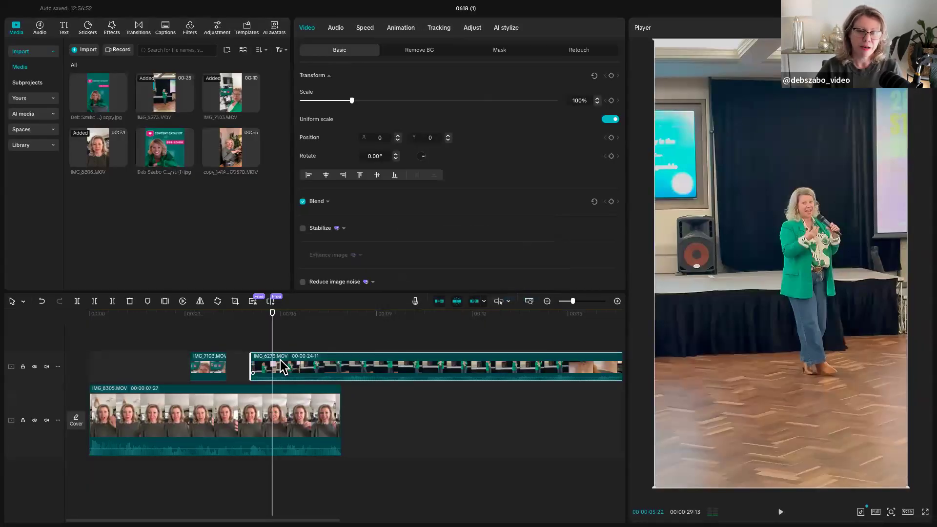
click(112, 302)
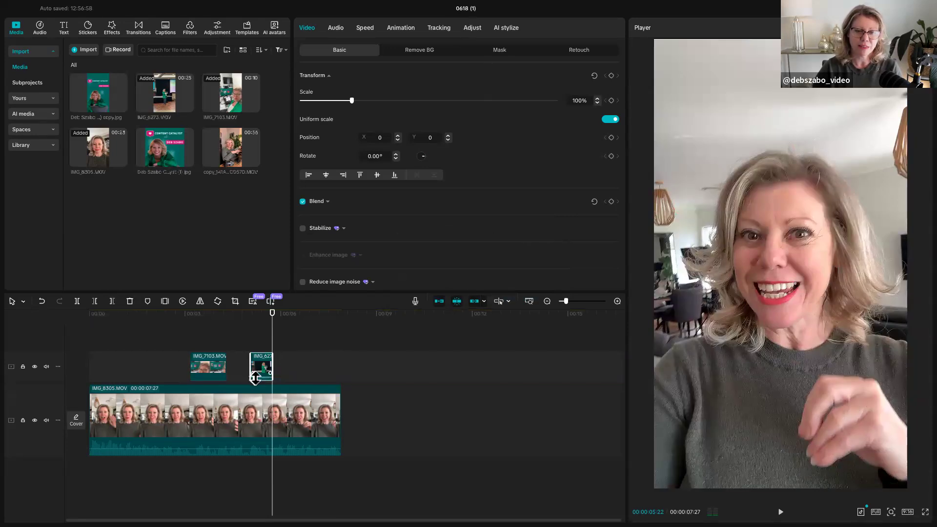
drag(238, 363, 260, 371)
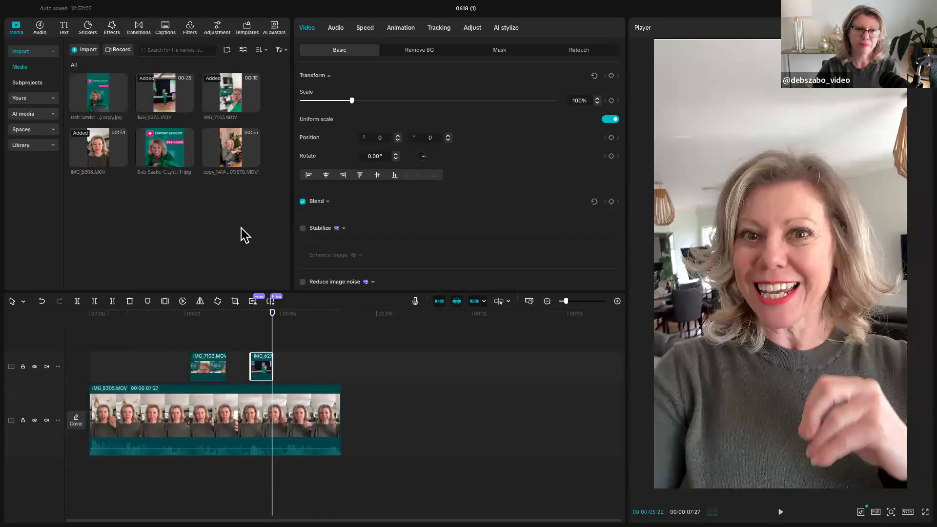
- Overlay the copy_141A… MOV clip starting at about 2 s, split it at 00:00:02:20 and delete the remainder
drag(237, 146, 121, 346)
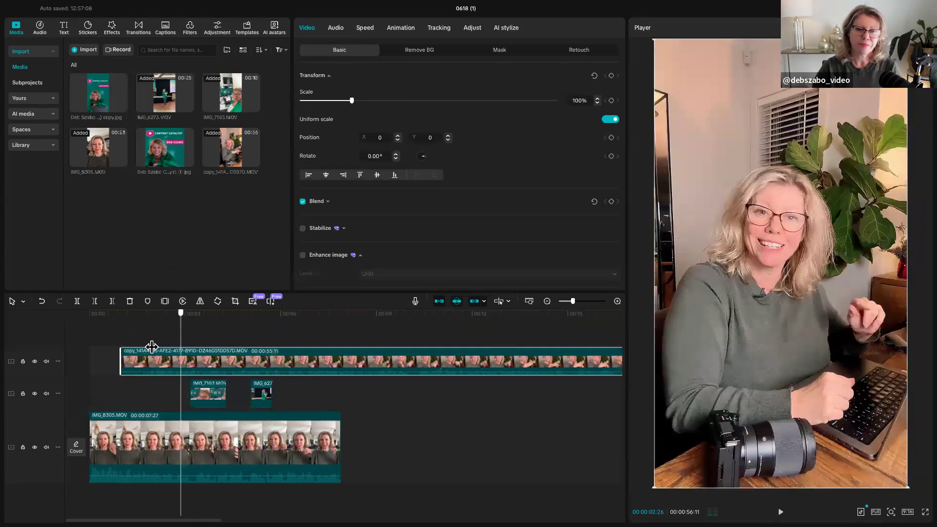
click(151, 349)
drag(119, 354, 175, 339)
click(76, 301)
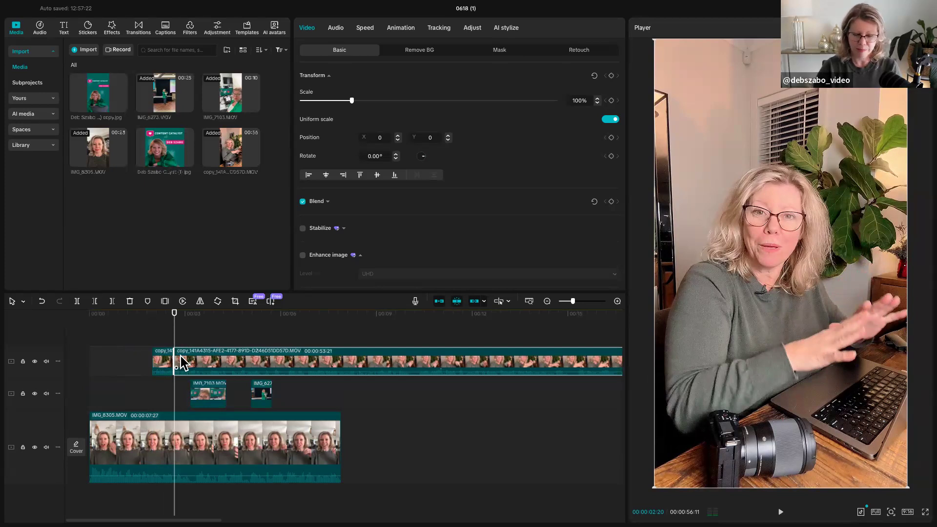
key(Delete)
- Lower the shortened copy_141A… overlay's volume to -∞ dB and play back the timeline across all three overlays
drag(166, 390, 166, 391)
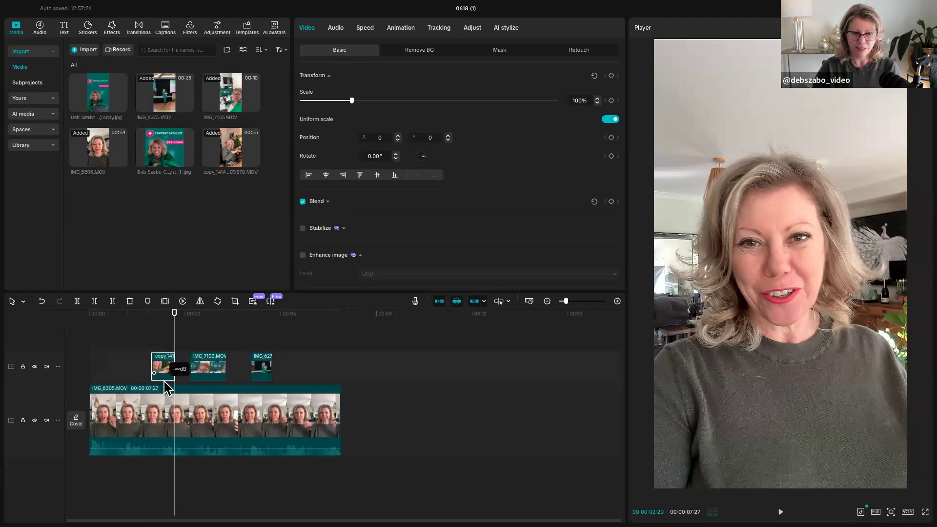
drag(174, 326, 118, 336)
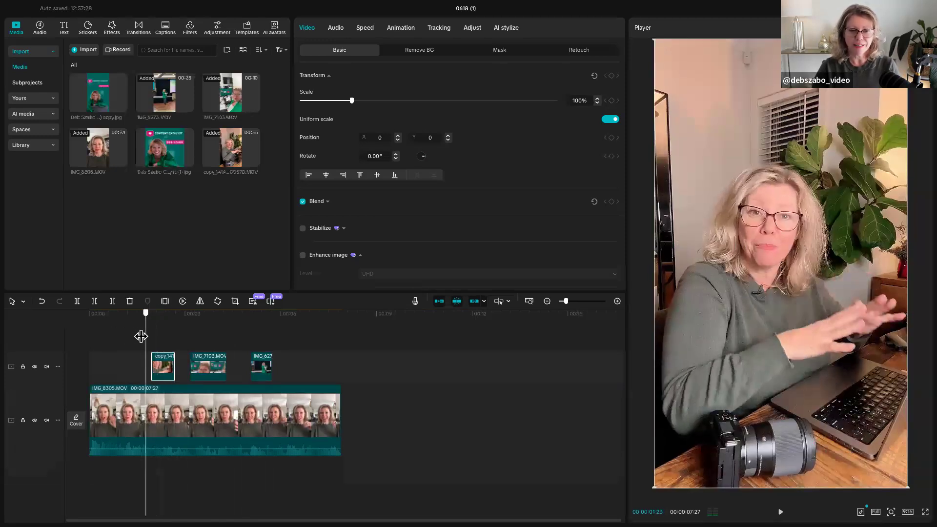
key(space)
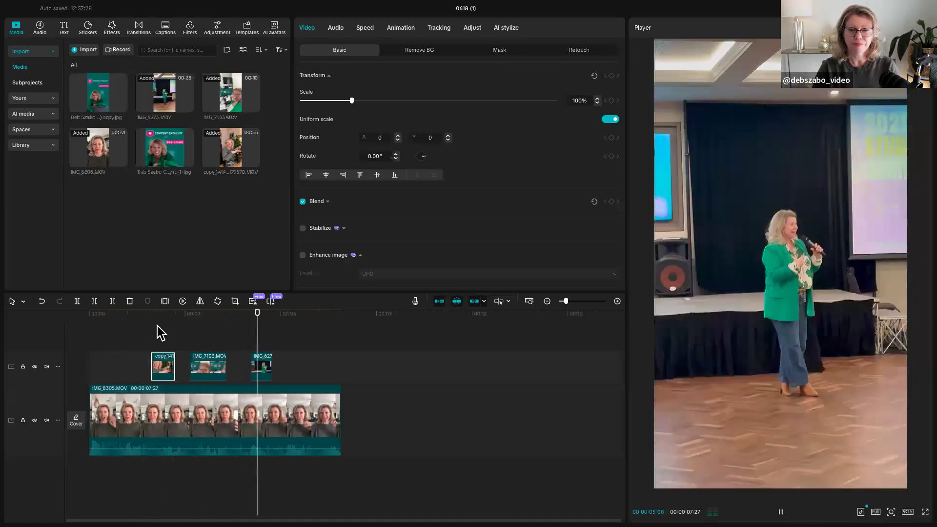
- Stop playback, extend the end of the IMG_6273.MOV overlay slightly and append the Content Catalyst (1) copy.jpg image after the main clip
key(space)
click(252, 367)
drag(274, 370, 330, 351)
drag(97, 102, 340, 415)
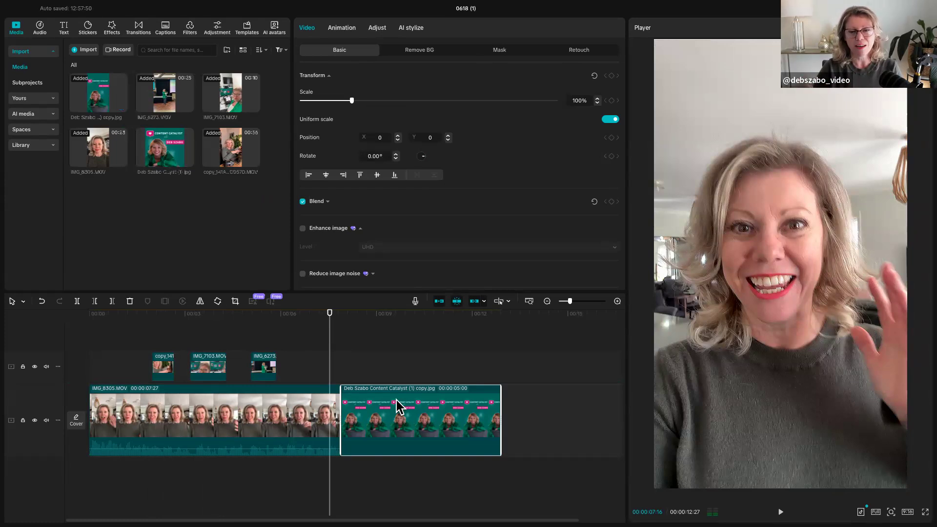
- Scrub across the join between the main clip and the image, and move the IMG_6273.MOV overlay to start at about 6 s
click(326, 376)
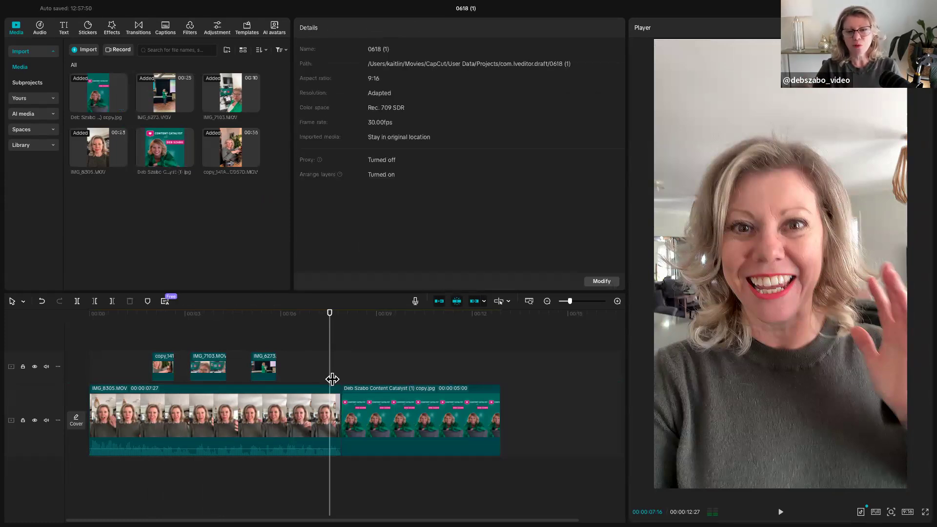
click(345, 378)
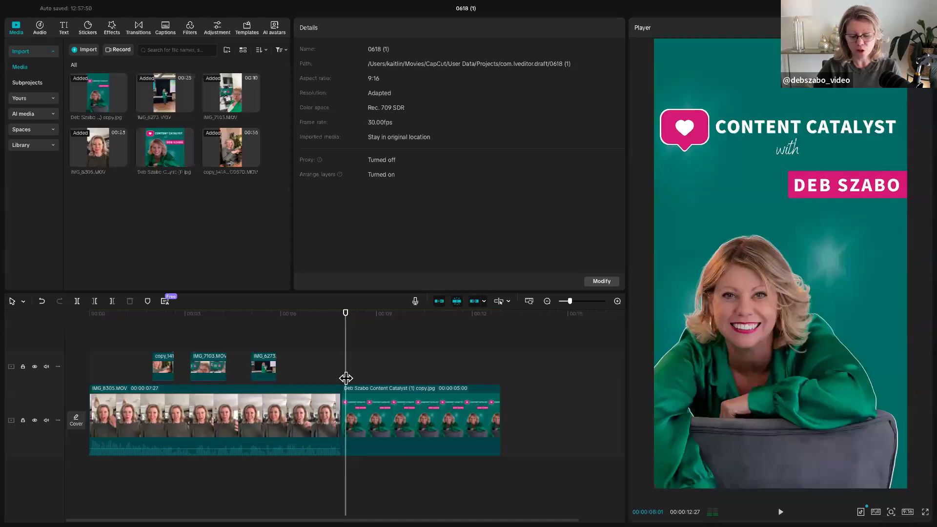
drag(346, 376, 460, 438)
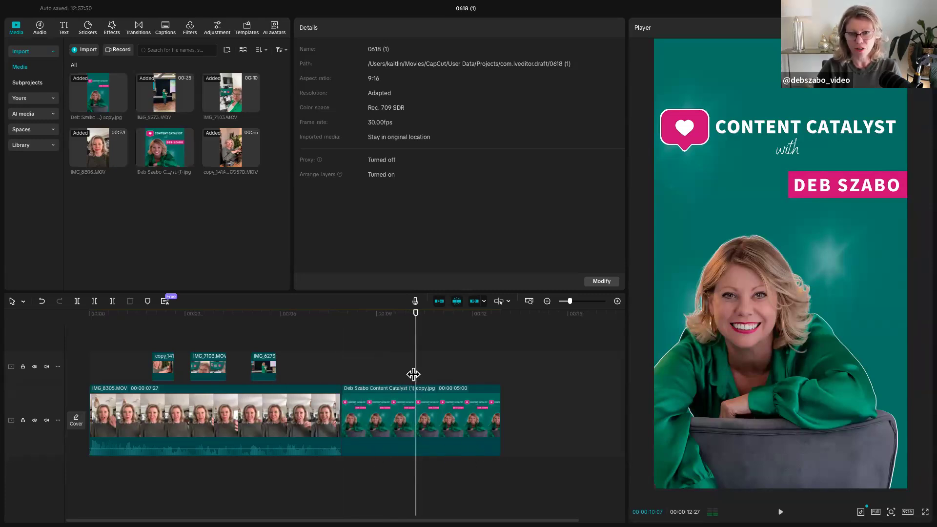
drag(325, 380, 321, 377)
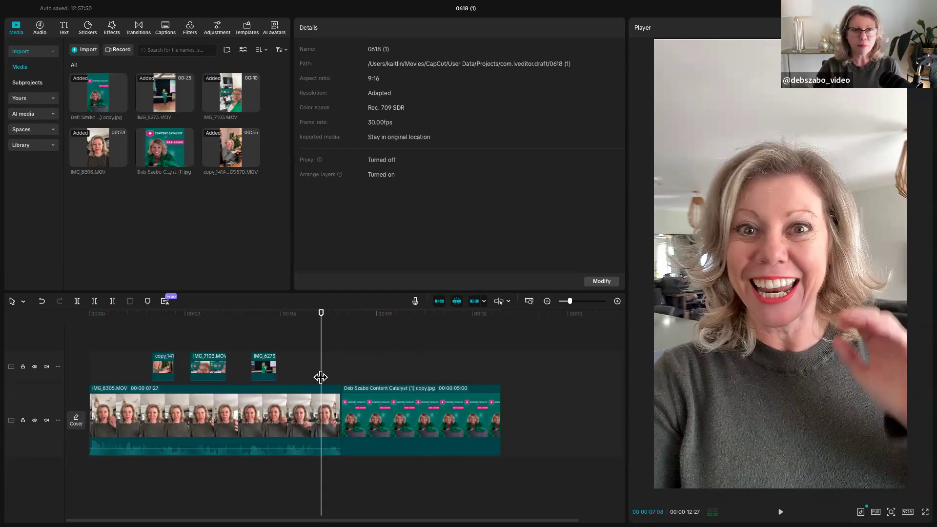
drag(321, 376, 296, 371)
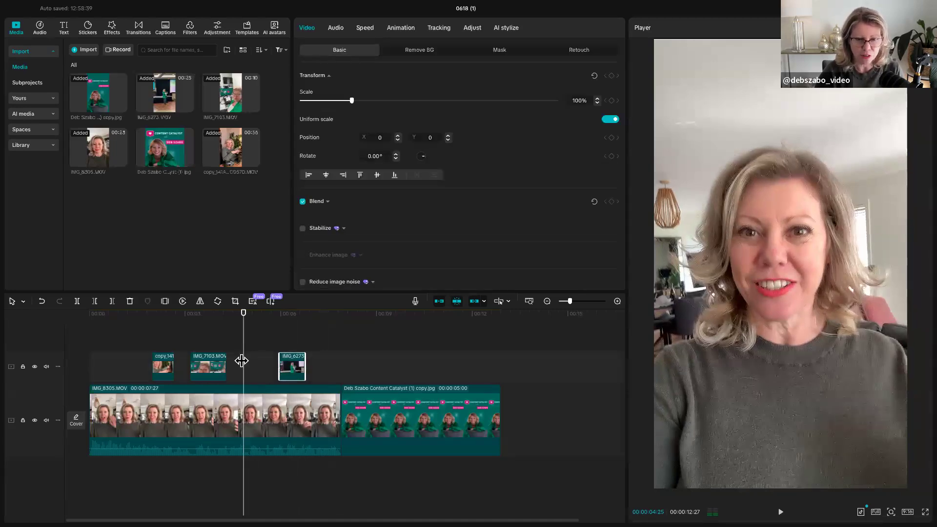
- Split the main clip at 00:00:05:01 and about 00:00:04:24, and delete the short piece between the two splits
click(219, 312)
key(space)
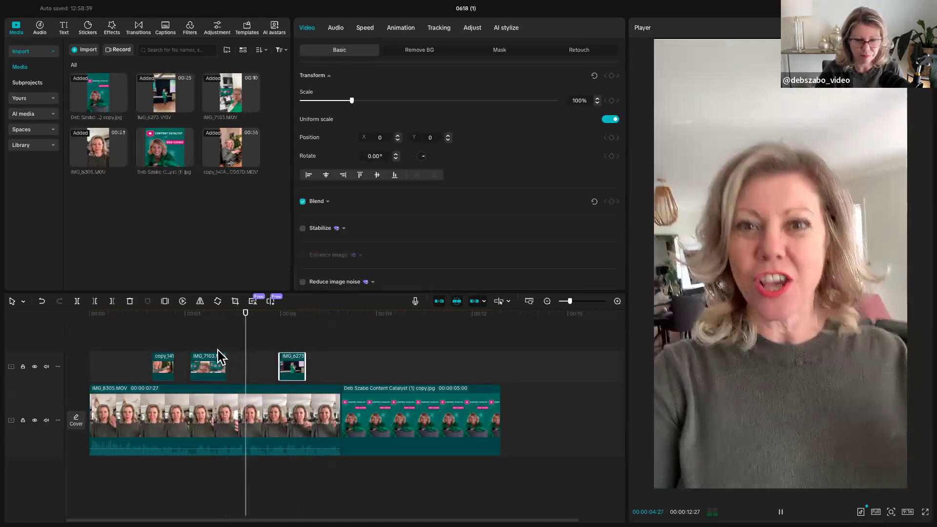
key(space)
click(249, 352)
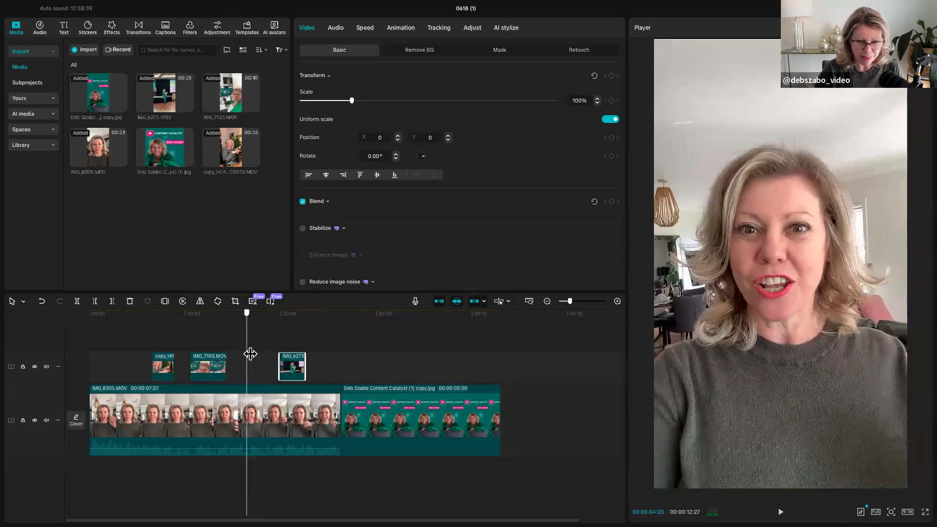
click(76, 301)
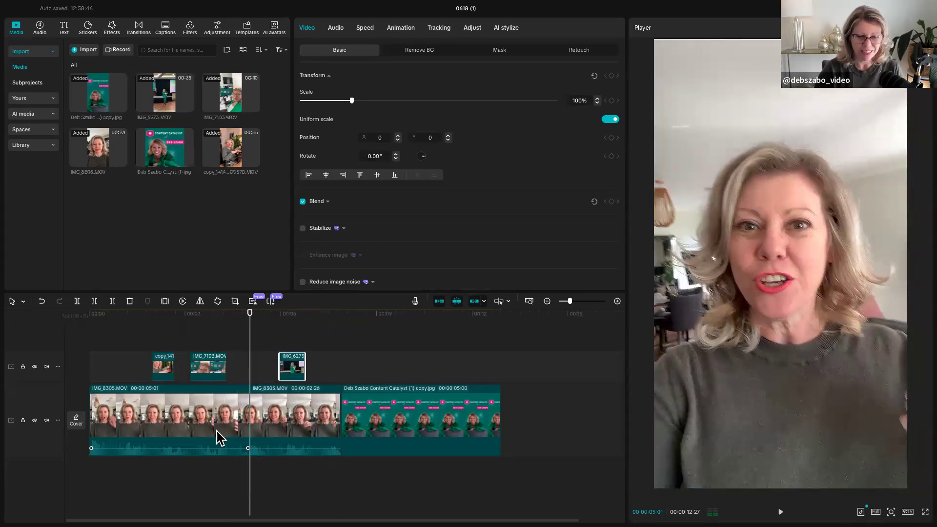
click(242, 373)
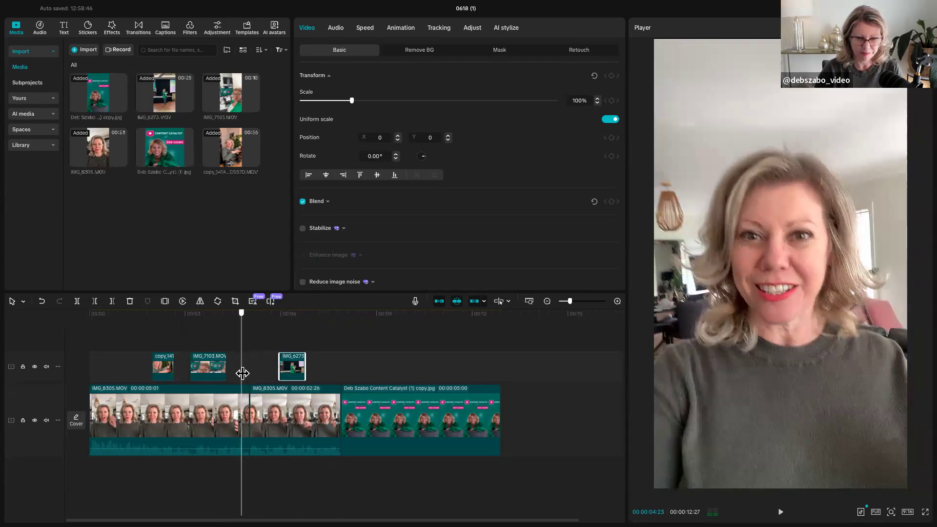
click(77, 301)
click(247, 420)
key(Delete)
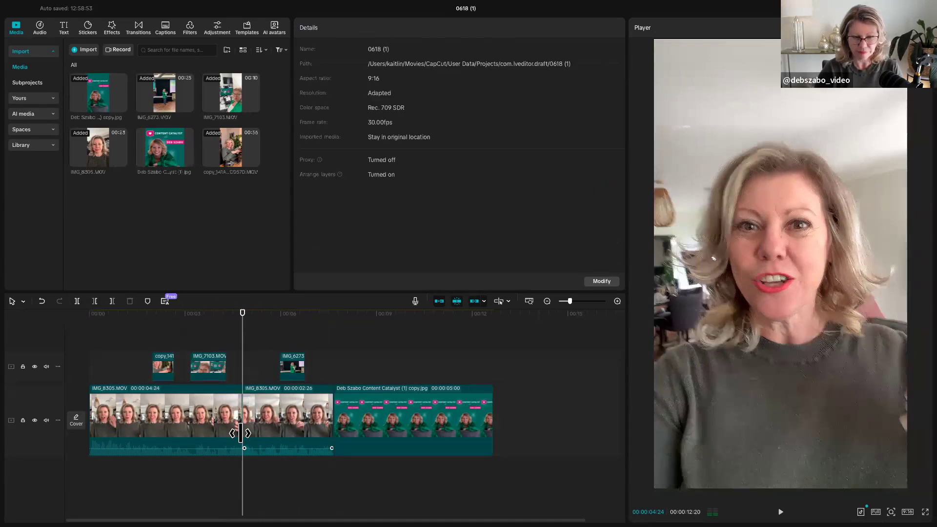
- Play back the main track across the new jump cut, return the playhead to the cut and show the transitions library
click(220, 384)
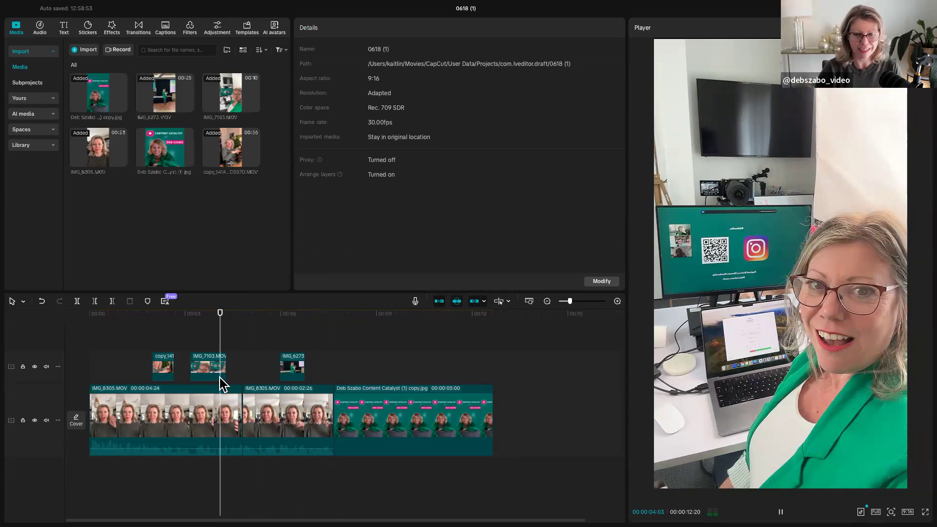
key(space)
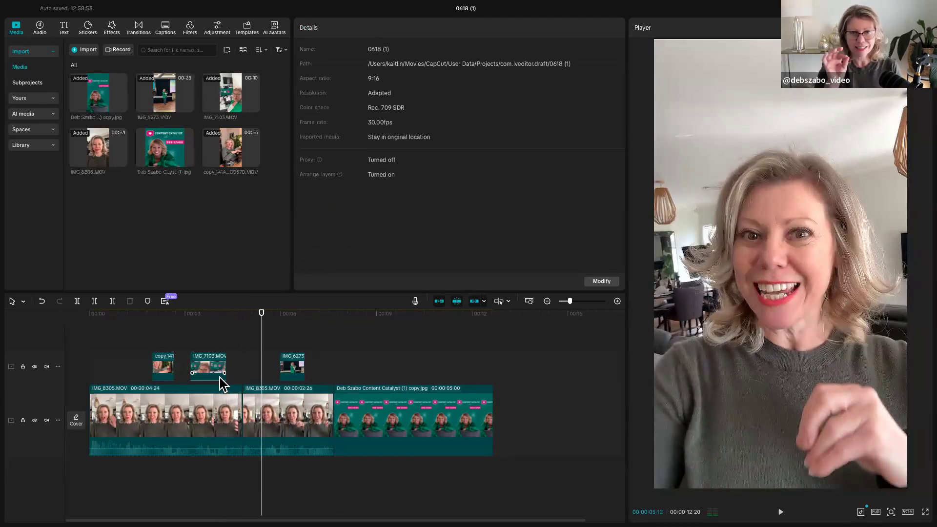
click(258, 389)
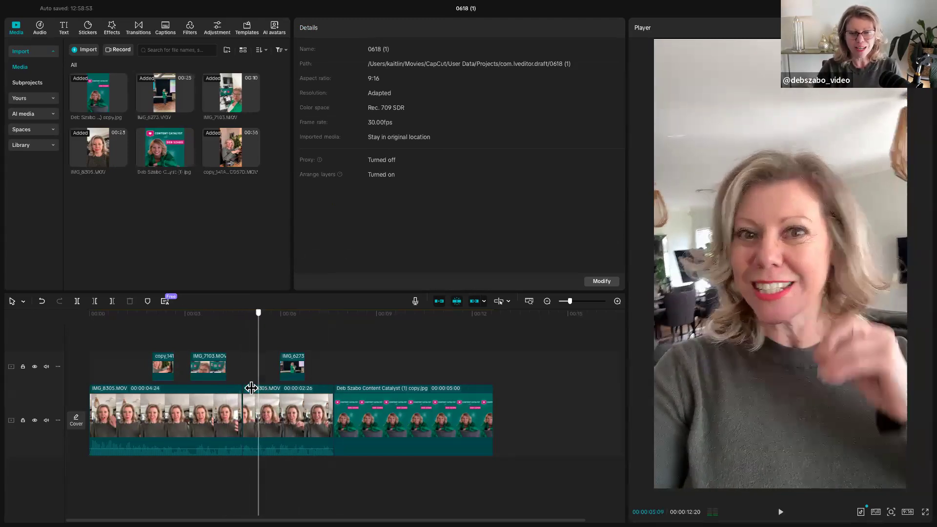
click(242, 385)
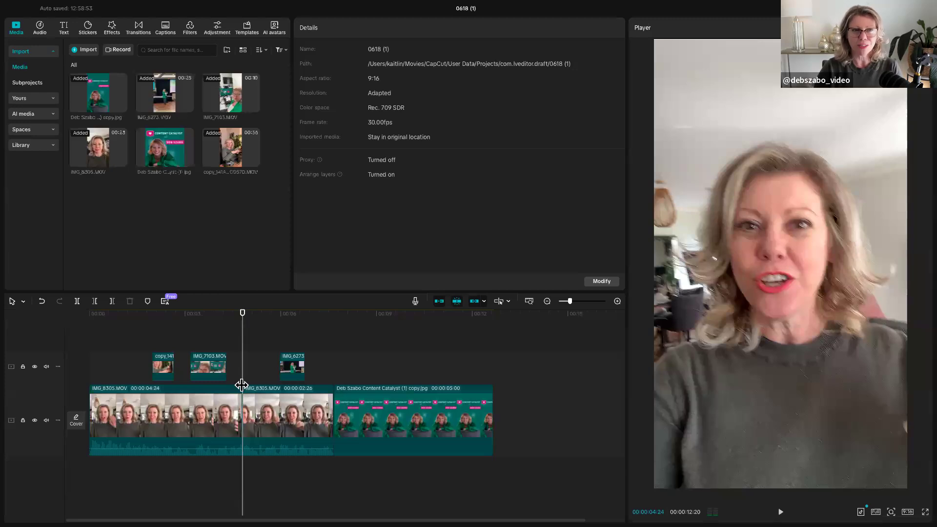
click(139, 30)
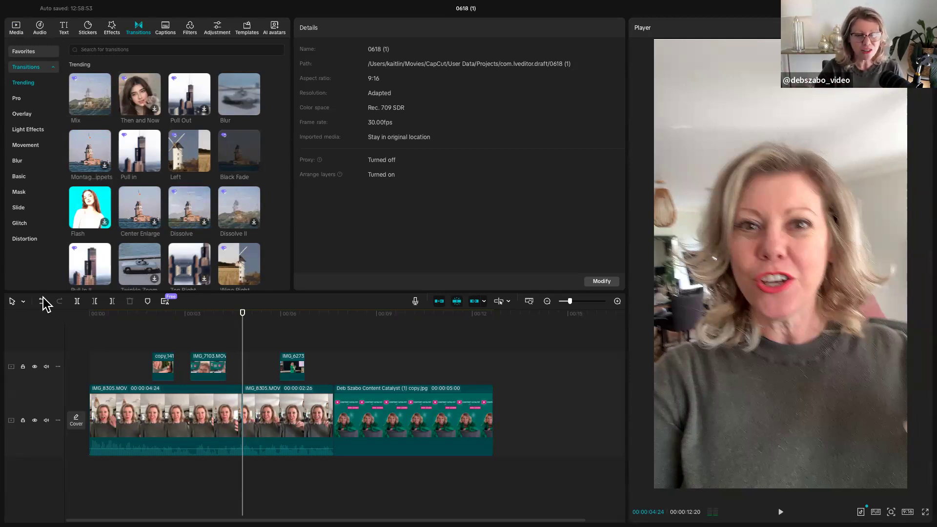
- Undo the deletion and the splits in the main clip
click(42, 301)
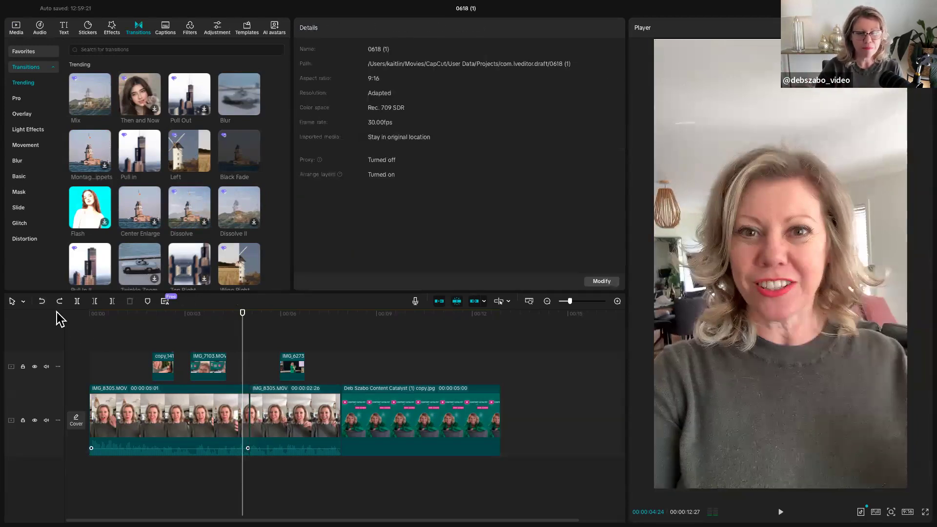
click(42, 301)
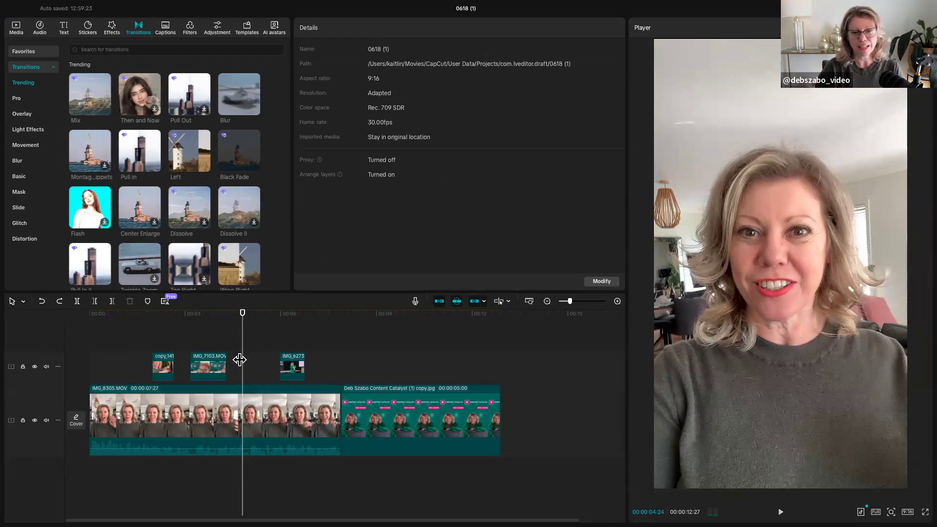
- Play back the hard cut from the main clip to the image and place the playhead on the join at 00:00:07:27
click(290, 367)
click(324, 373)
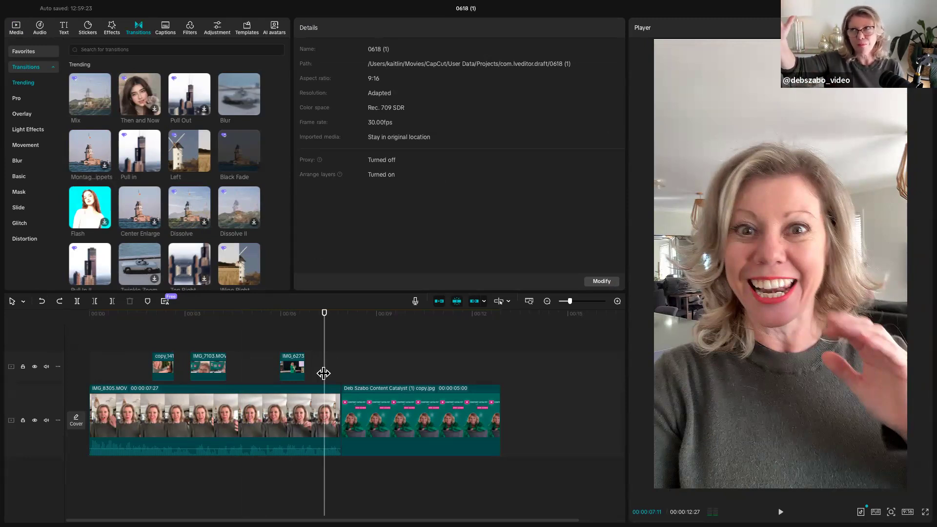
mouse_move(323, 374)
mouse_down()
mouse_move(352, 376)
mouse_move(329, 377)
mouse_up()
key(space)
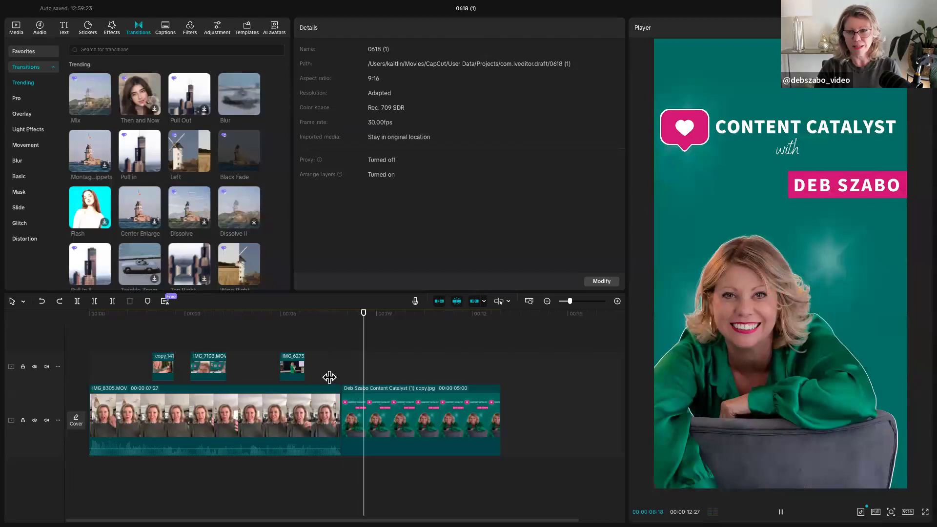
drag(391, 383, 350, 383)
click(342, 384)
- Search the transitions for "fade out black" and preview the Black Fade thumbnail
click(127, 49)
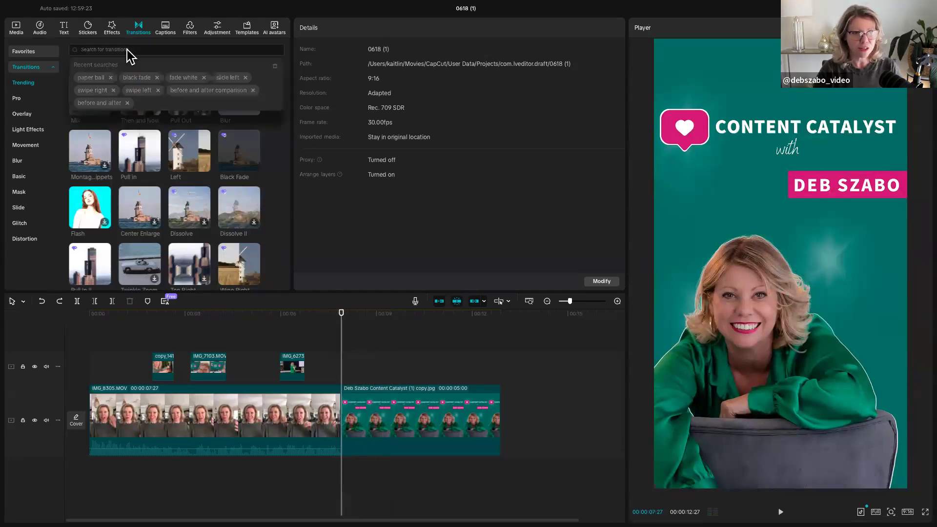
text(fad)
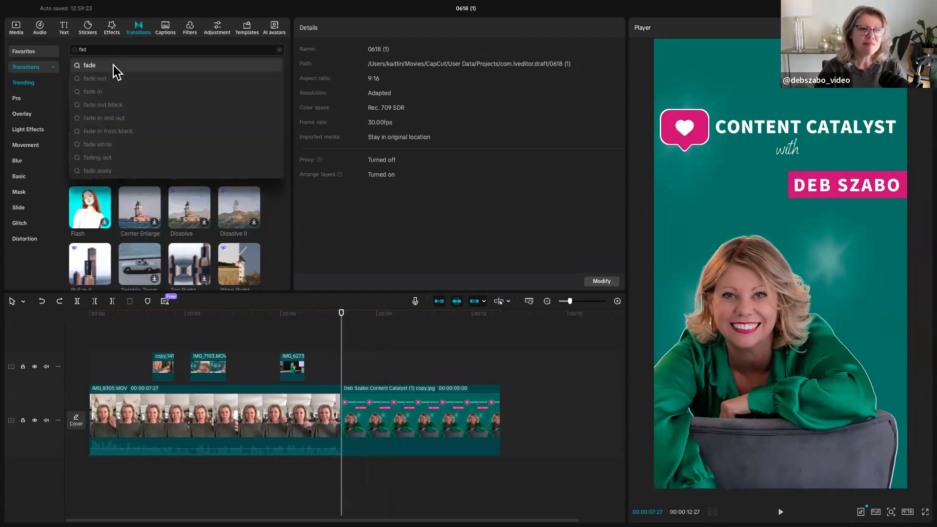
text(e)
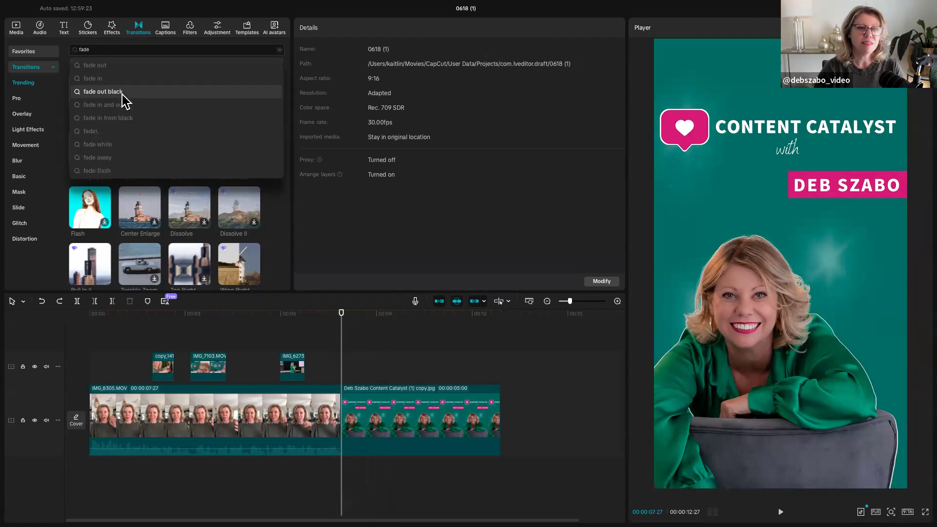
click(123, 94)
mouse_move(105, 97)
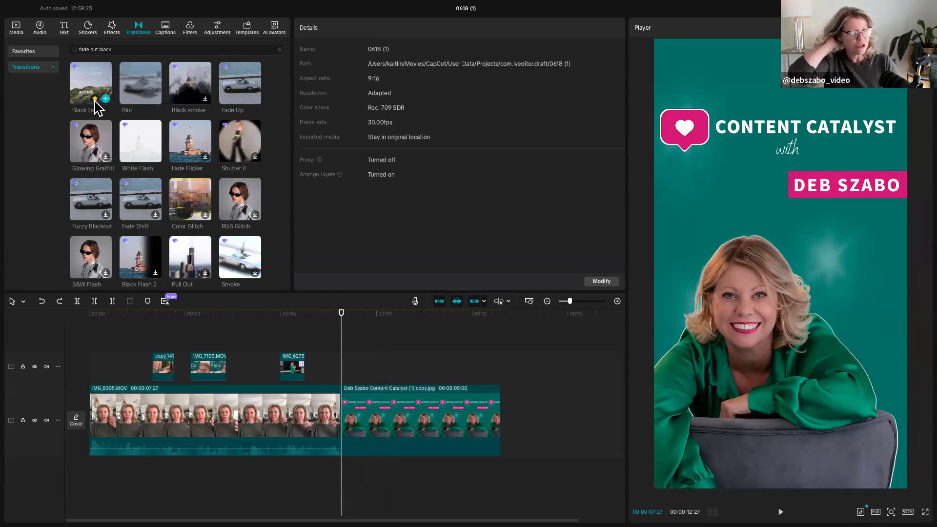
mouse_move(157, 100)
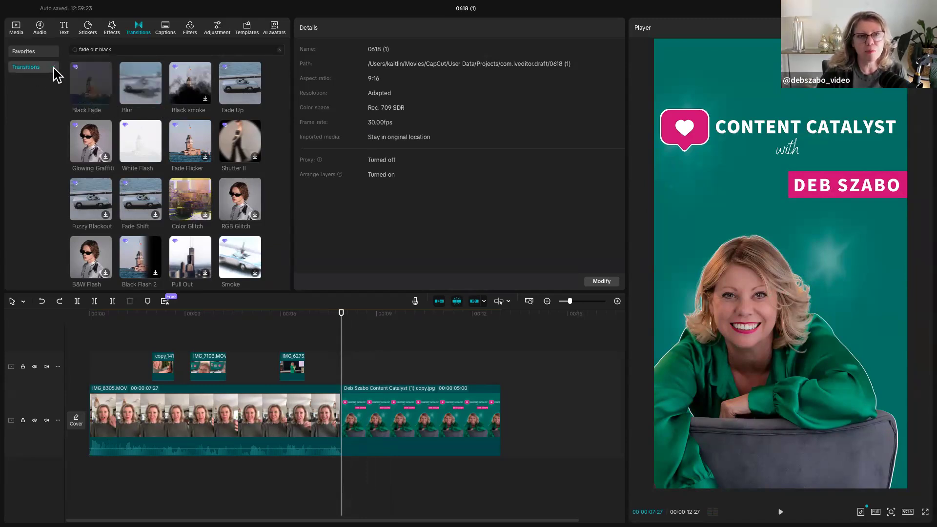
- Add the Black Fade transition between the main clip and the image, and scrub across it
click(106, 98)
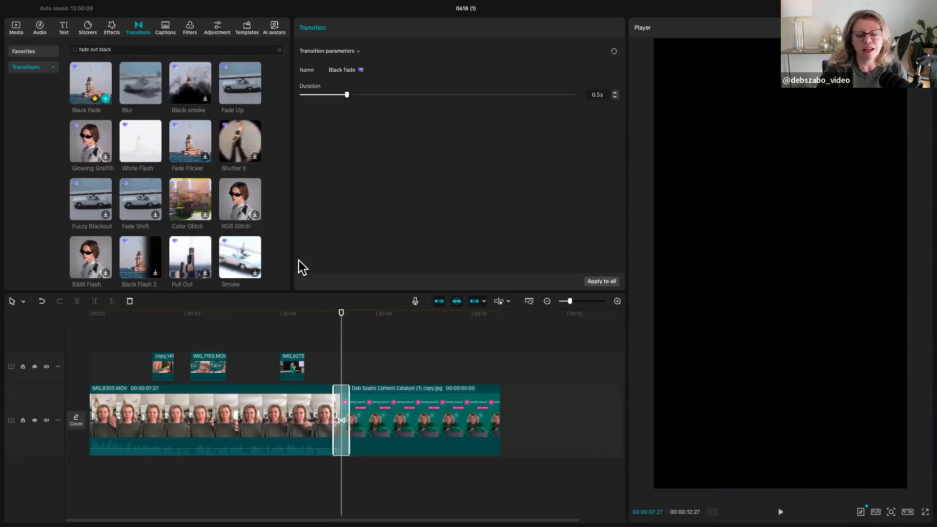
click(333, 373)
mouse_move(337, 372)
mouse_down()
mouse_move(360, 380)
mouse_move(341, 382)
mouse_up()
- Apply the White Flash transition at the join between the main clip and the image, and play it back
click(152, 159)
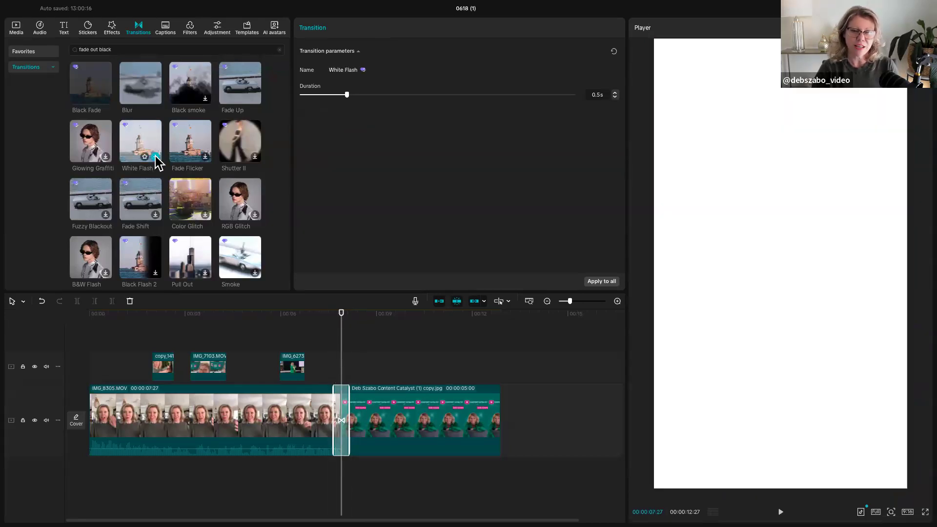
click(322, 356)
key(space)
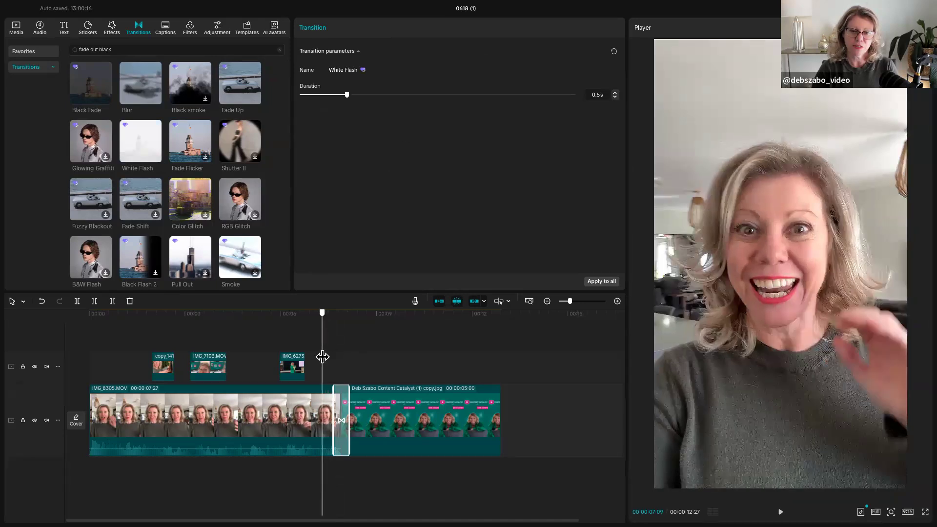
key(space)
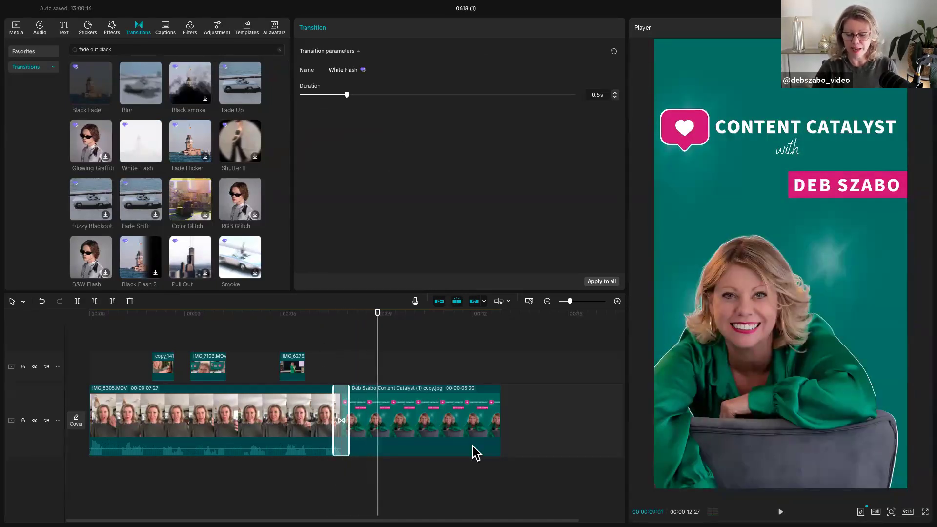
click(341, 380)
drag(340, 380, 323, 378)
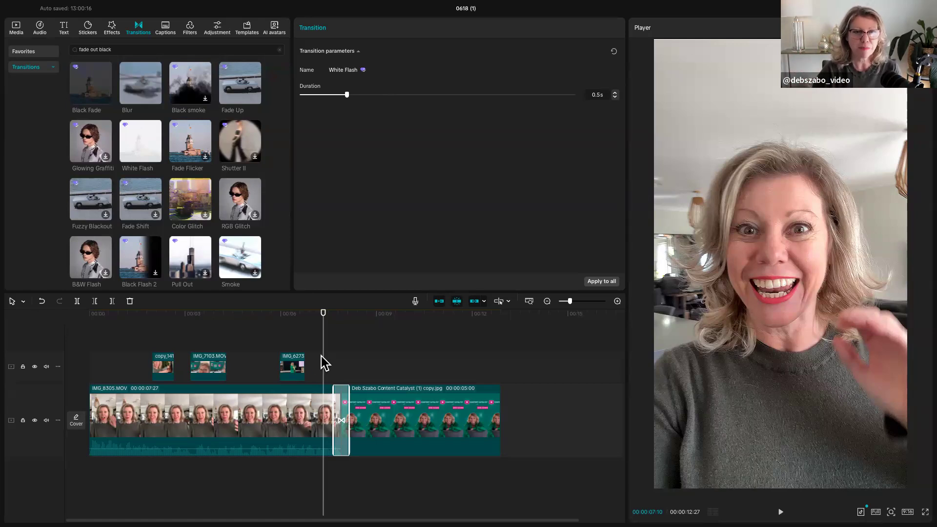
- Search the transitions for "slide left" and replace the White Flash at the join with the Page Turning transition
click(67, 48)
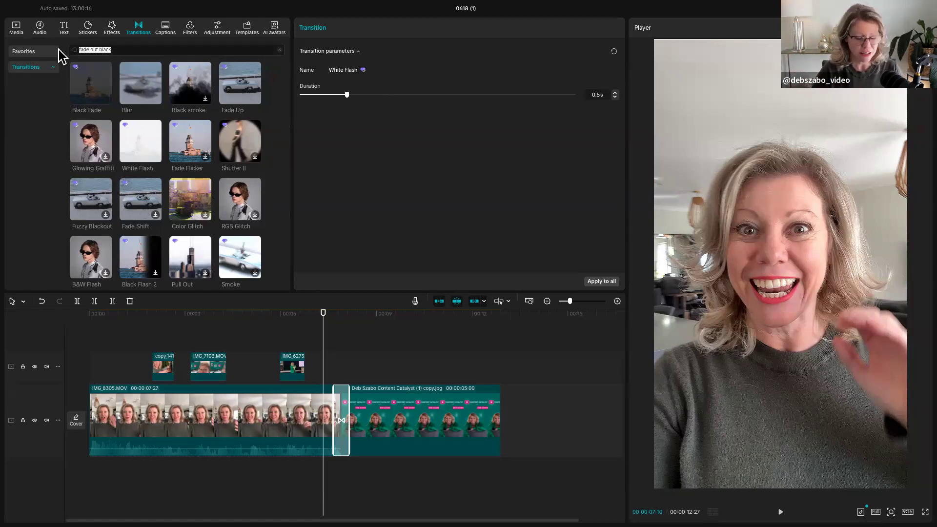
text(slide)
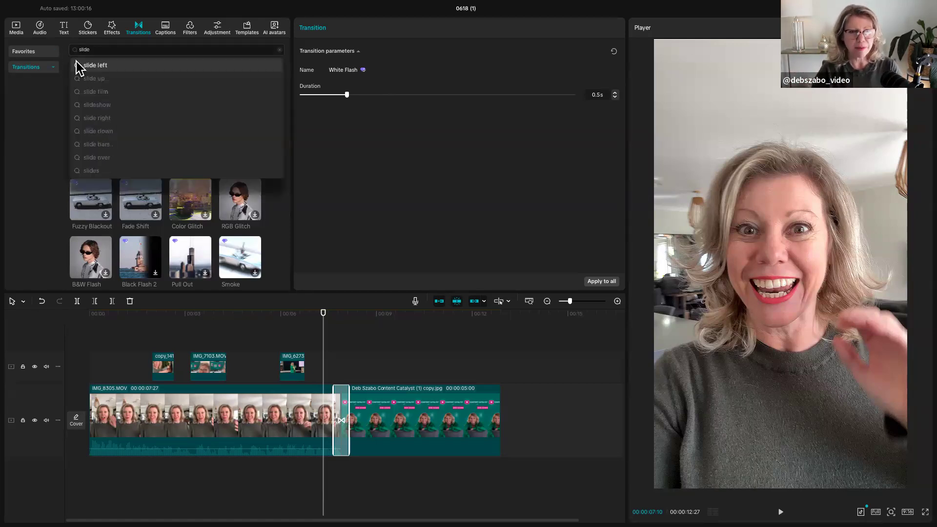
click(90, 65)
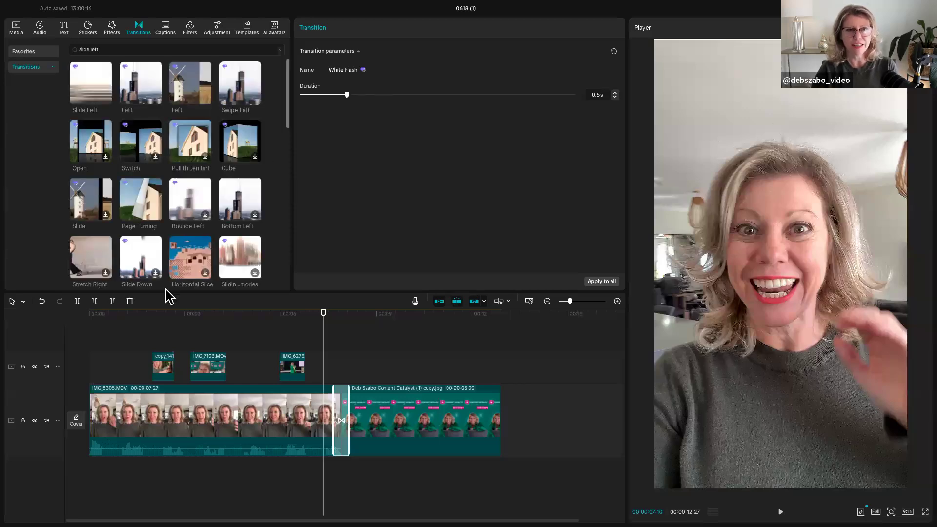
drag(215, 258, 259, 310)
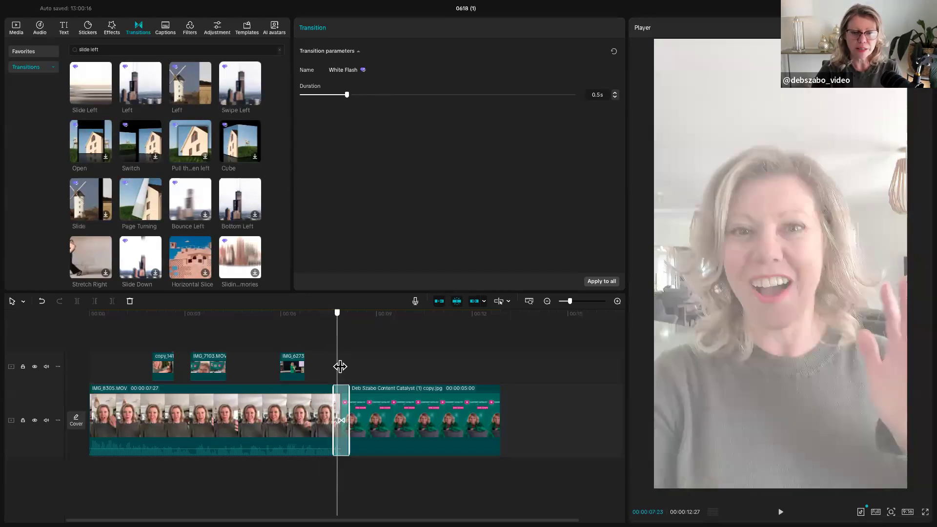
drag(337, 369, 328, 368)
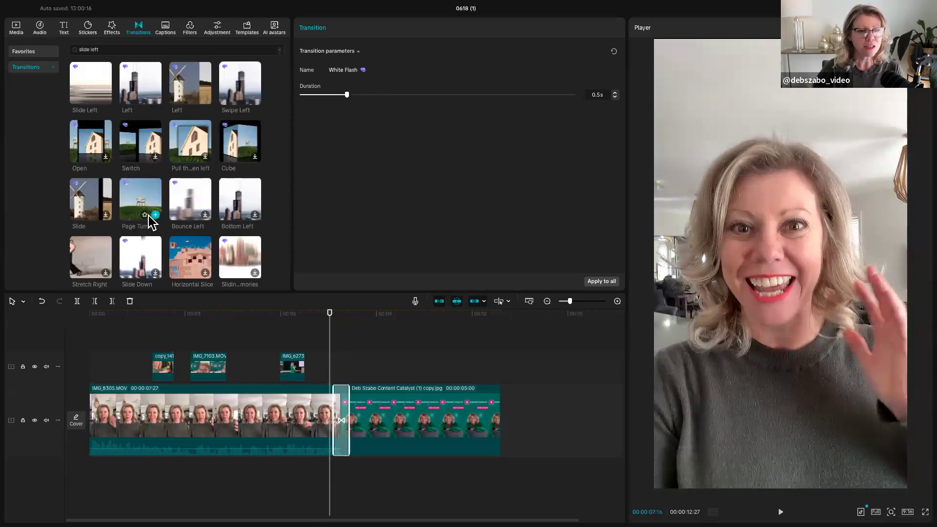
click(155, 215)
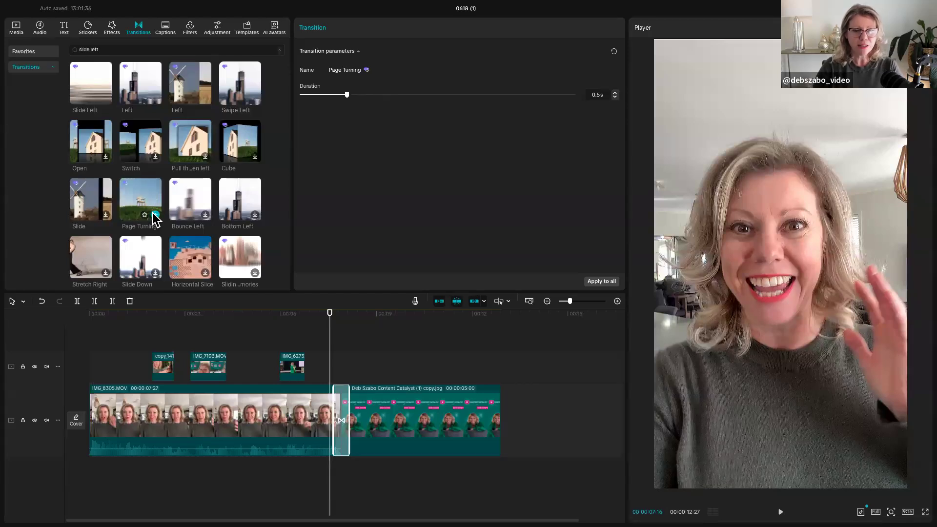
click(137, 200)
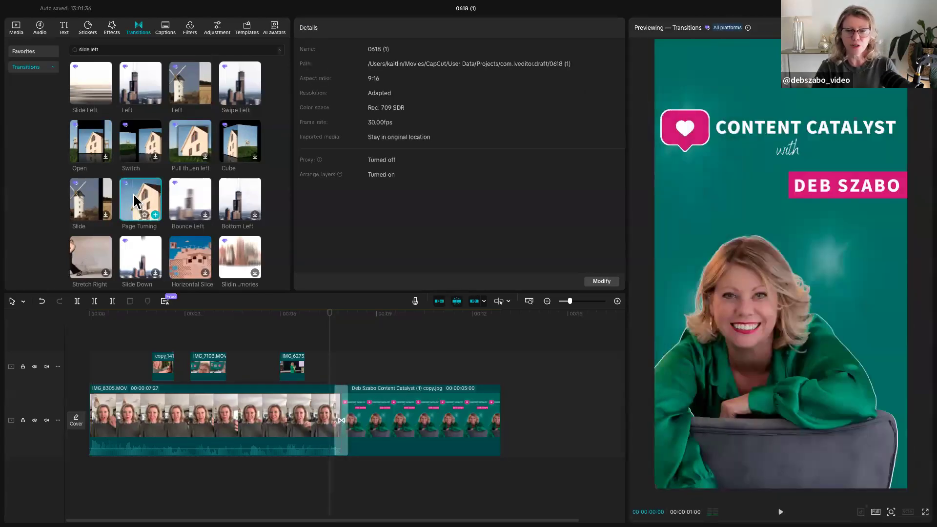
- Lengthen the Page Turning transition to 0.8 s and play it back
click(332, 411)
drag(332, 411, 328, 412)
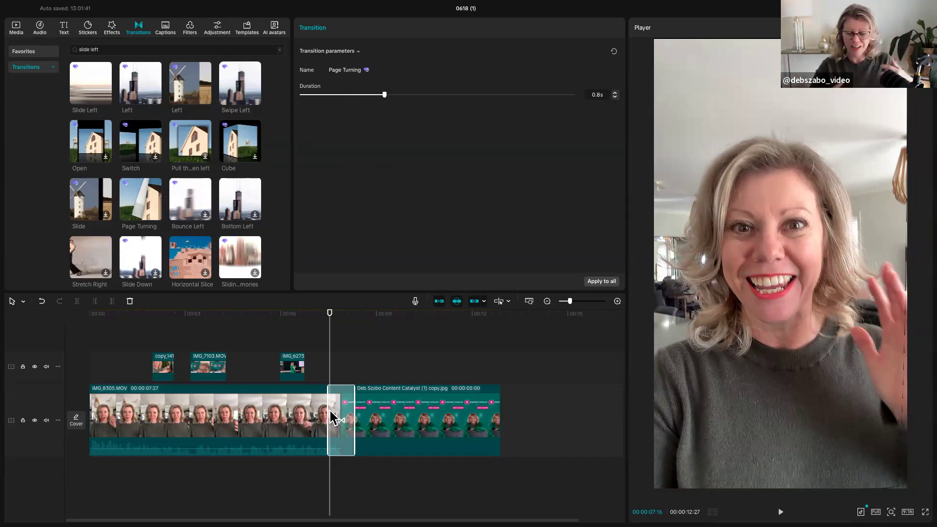
drag(328, 379, 317, 378)
key(space)
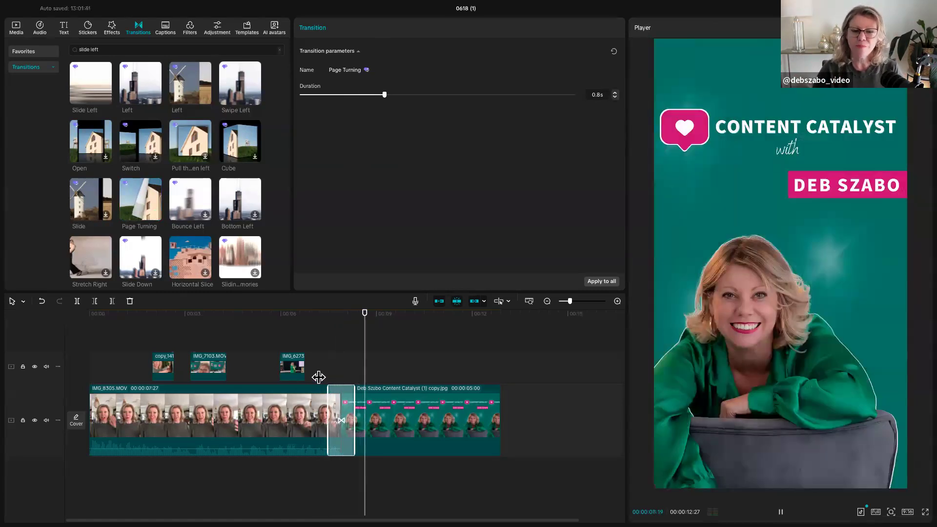
click(333, 365)
mouse_move(341, 365)
mouse_down()
mouse_move(350, 370)
mouse_move(329, 363)
mouse_up()
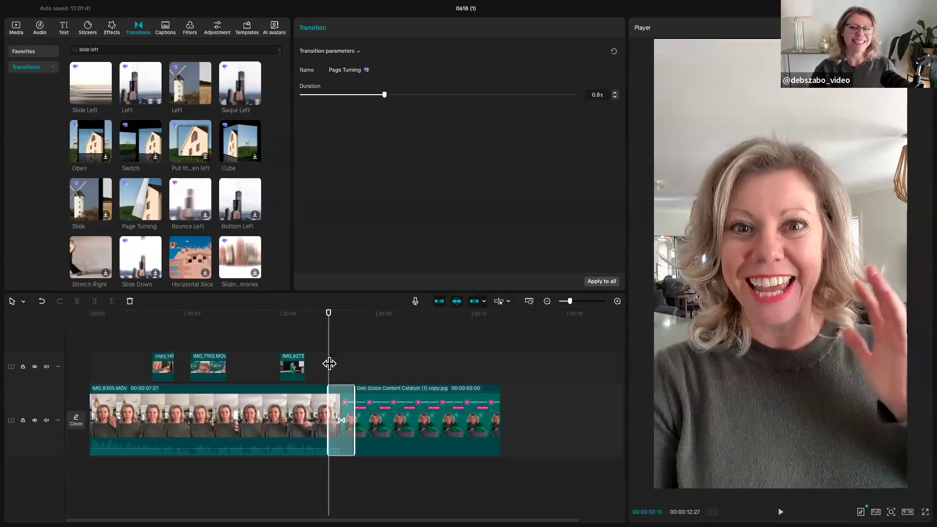
- Search the sound effects library for "page flip"
click(41, 28)
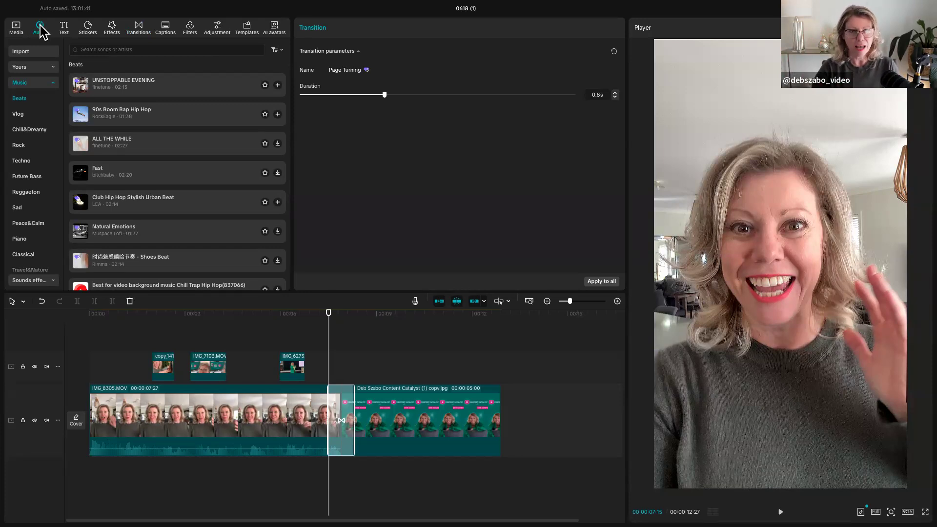
click(49, 82)
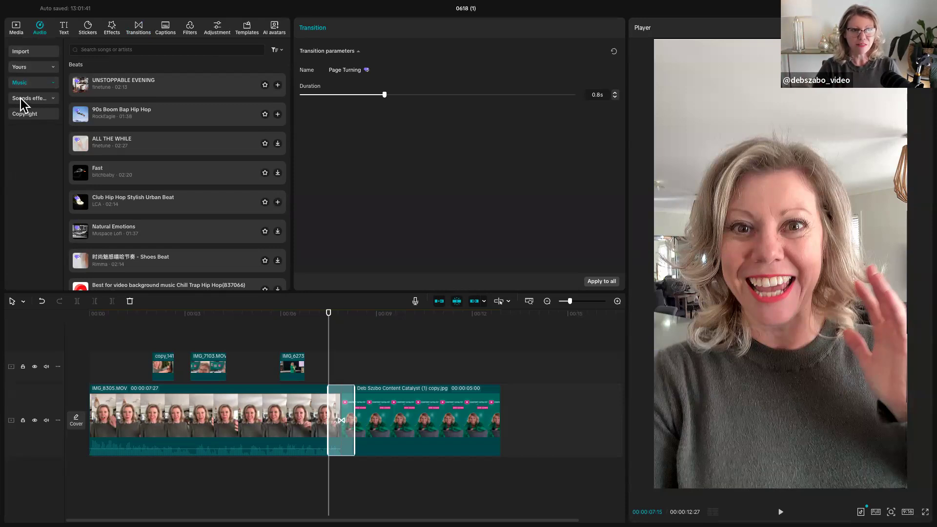
click(41, 99)
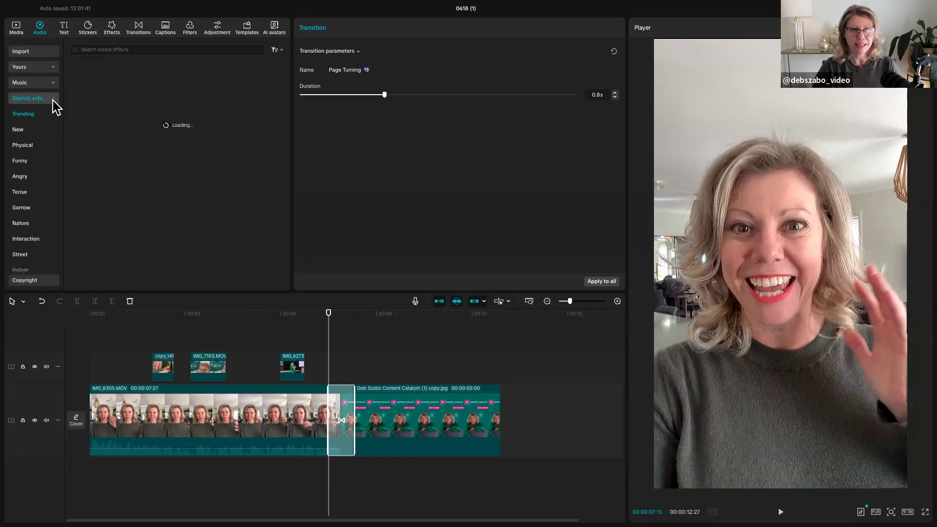
click(53, 99)
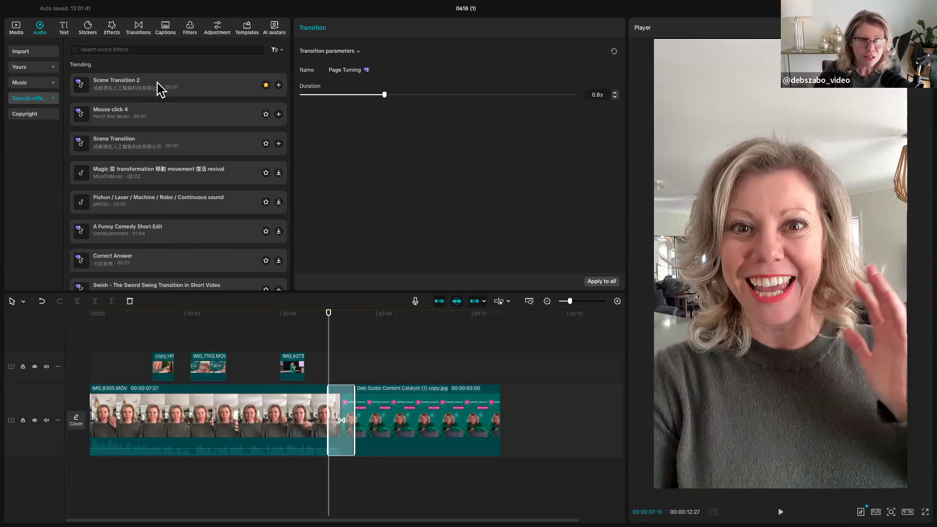
click(139, 49)
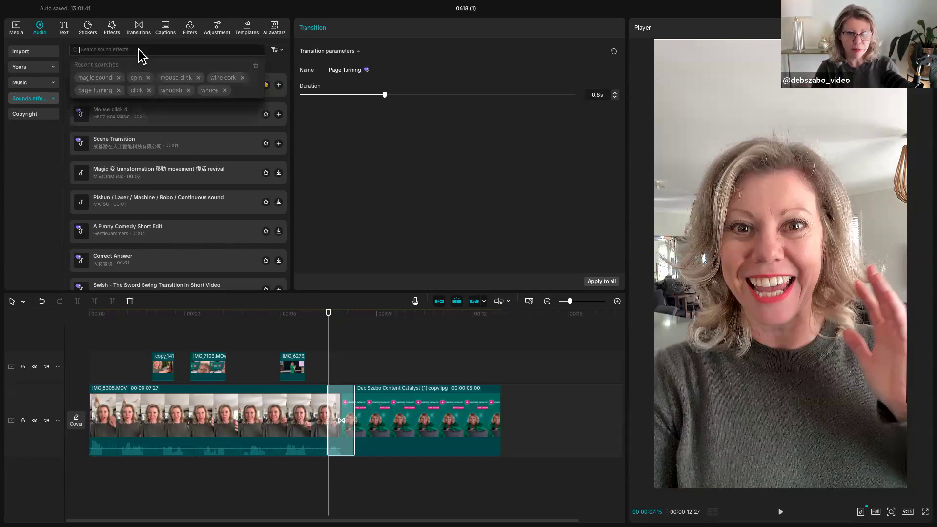
text(page)
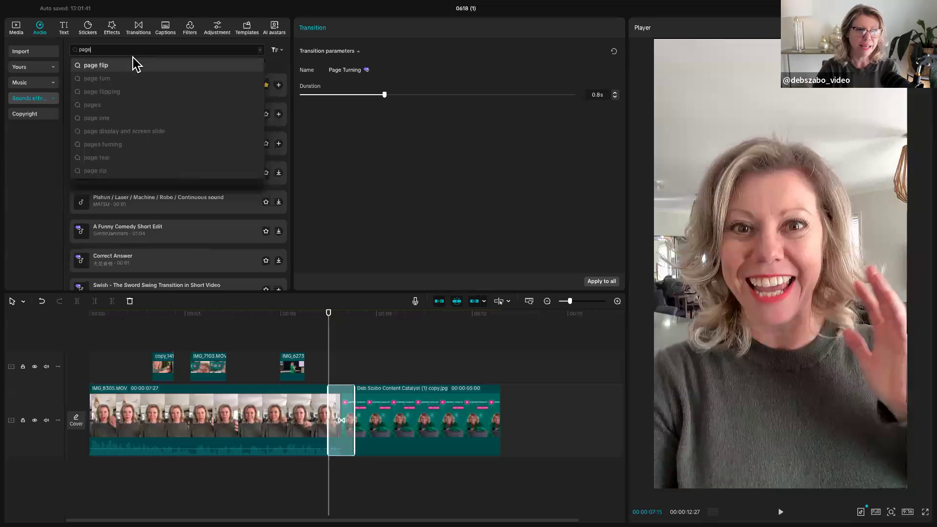
click(127, 67)
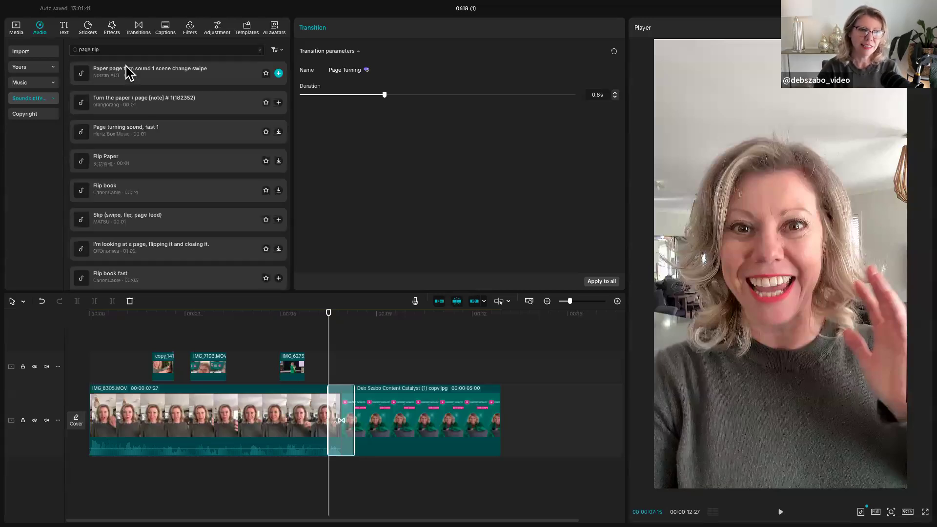
- Audition the first three page-flip sounds and add "Turn the paper / page [note] # 1(182352)" at 00:00:07:15, where the transition begins
click(131, 79)
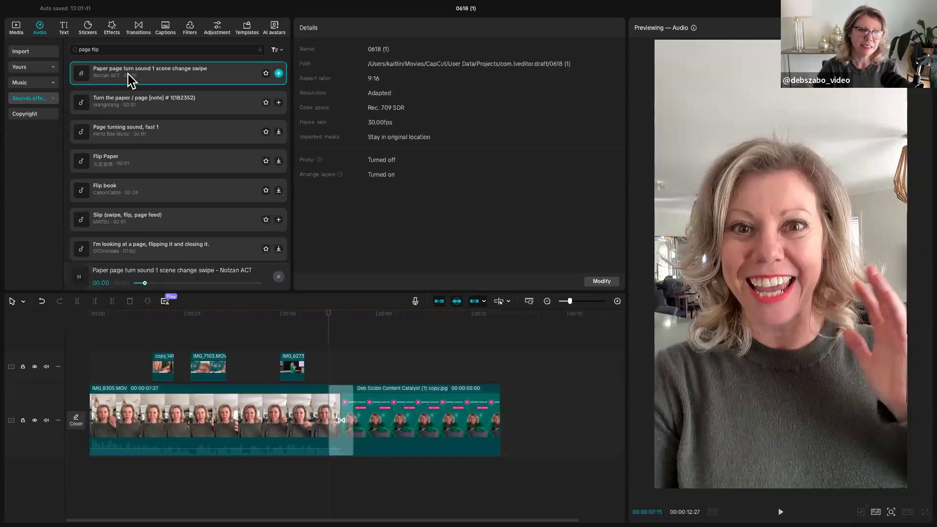
click(151, 101)
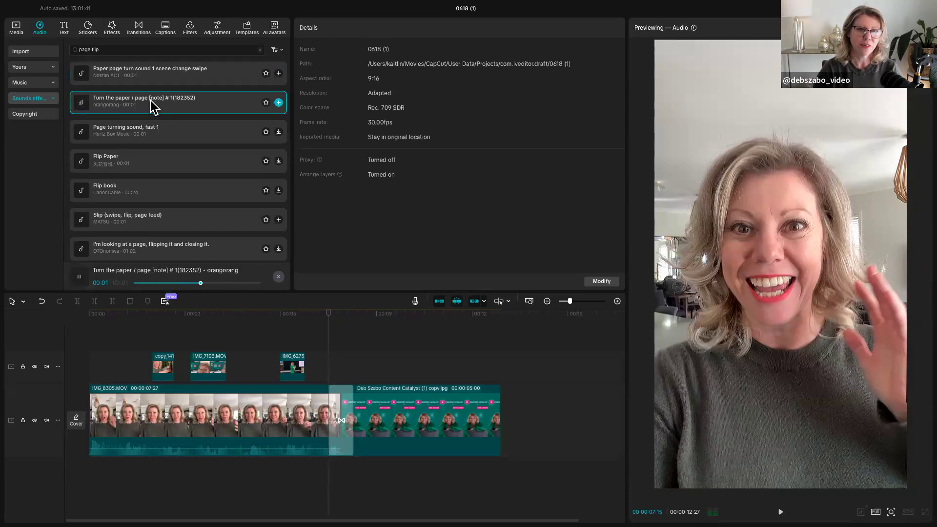
click(149, 134)
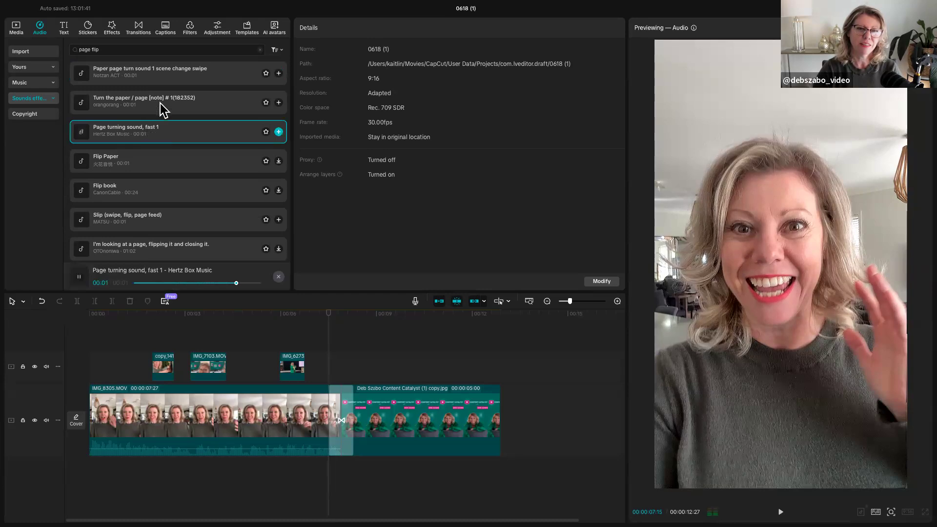
click(162, 106)
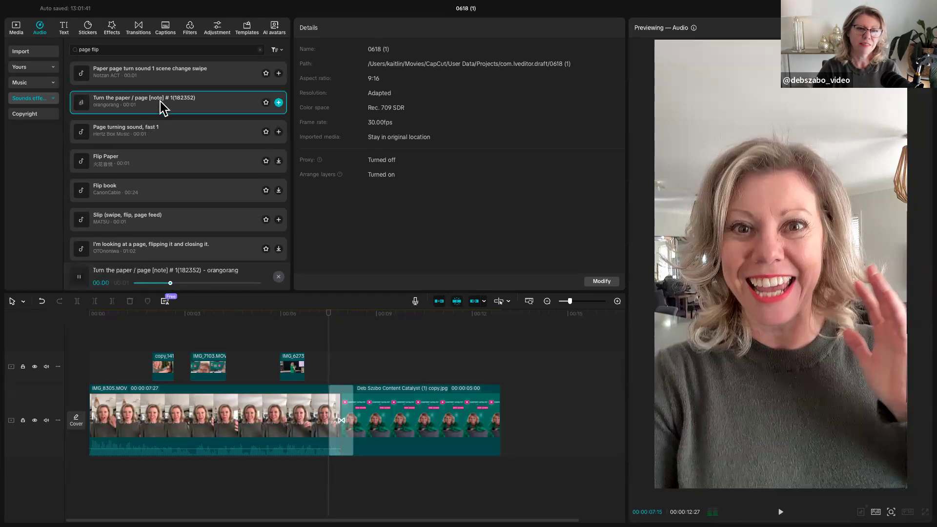
click(278, 103)
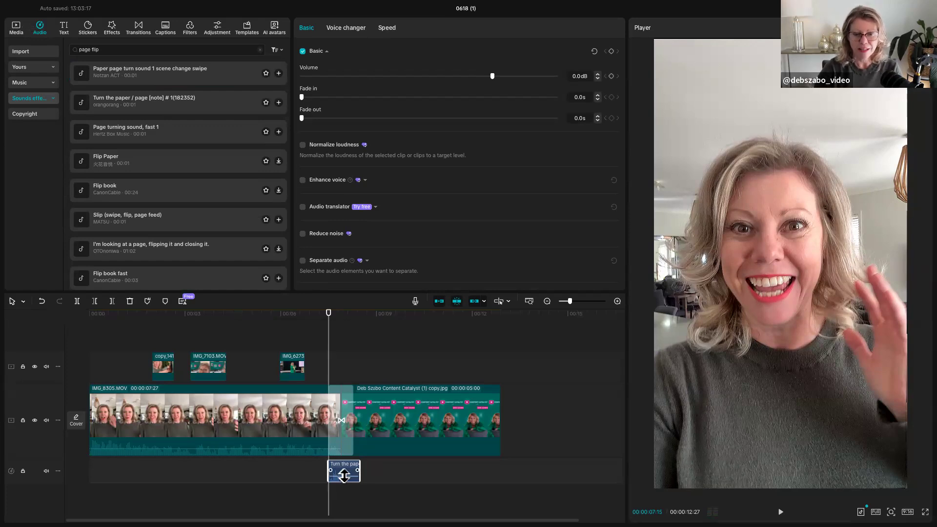
- Enlarge the timeline area, play back the page-turn transition with its sound, and move the playhead to 00:00:01:05
drag(369, 292, 379, 216)
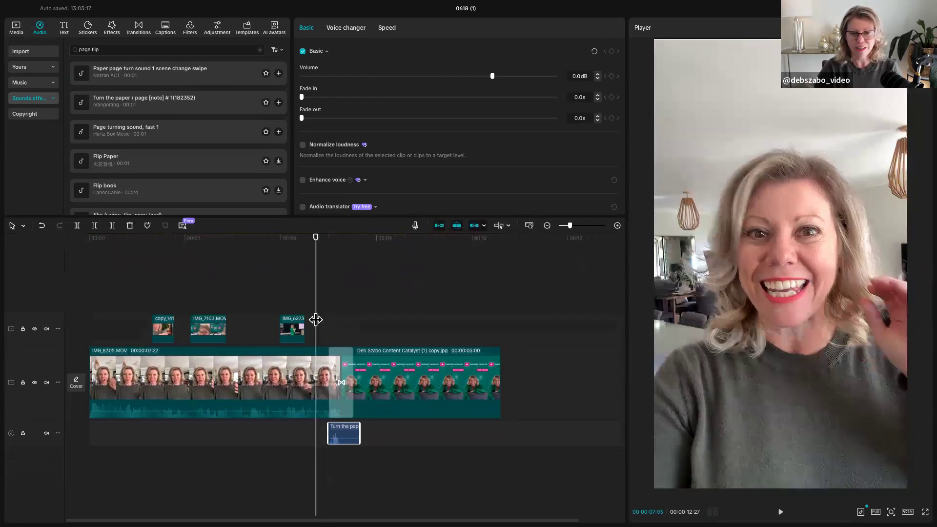
key(space)
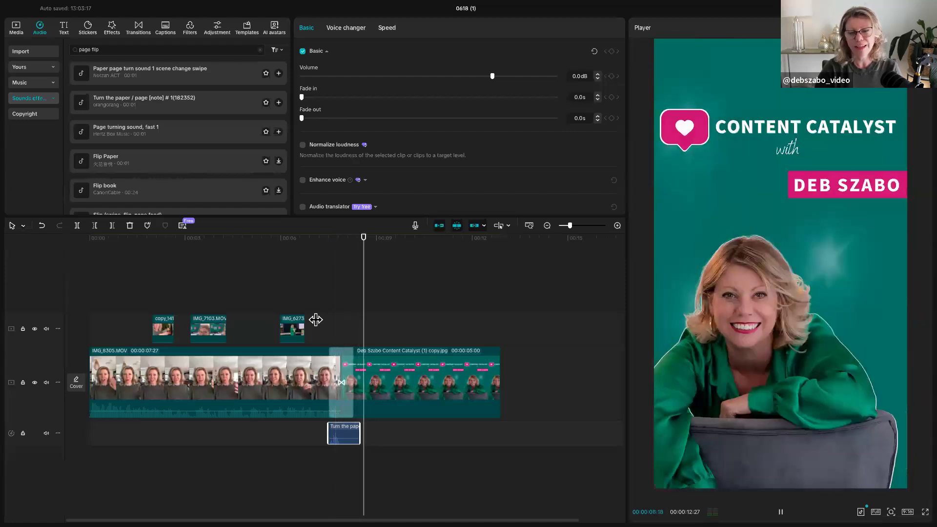
key(space)
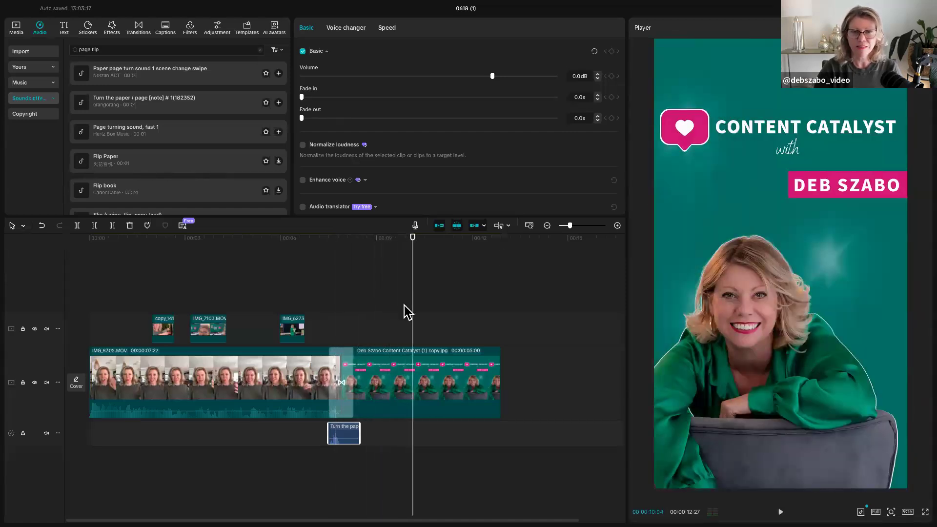
drag(238, 322, 126, 338)
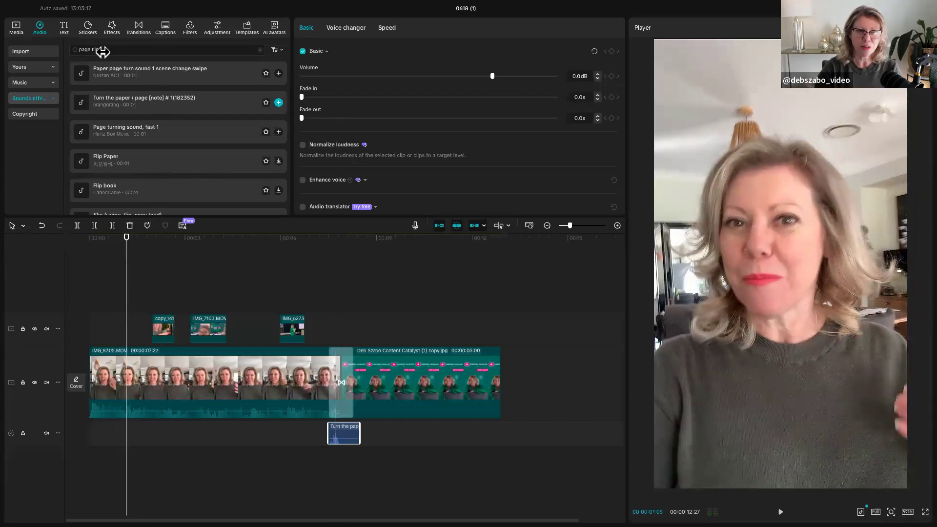
- Browse the favorite sound effects for saved tension, impact and transition sounds
click(46, 67)
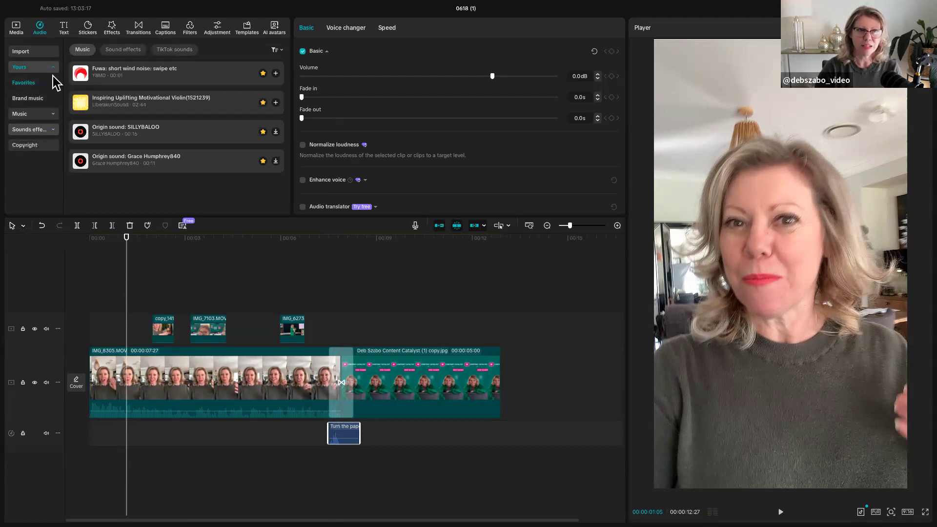
click(126, 51)
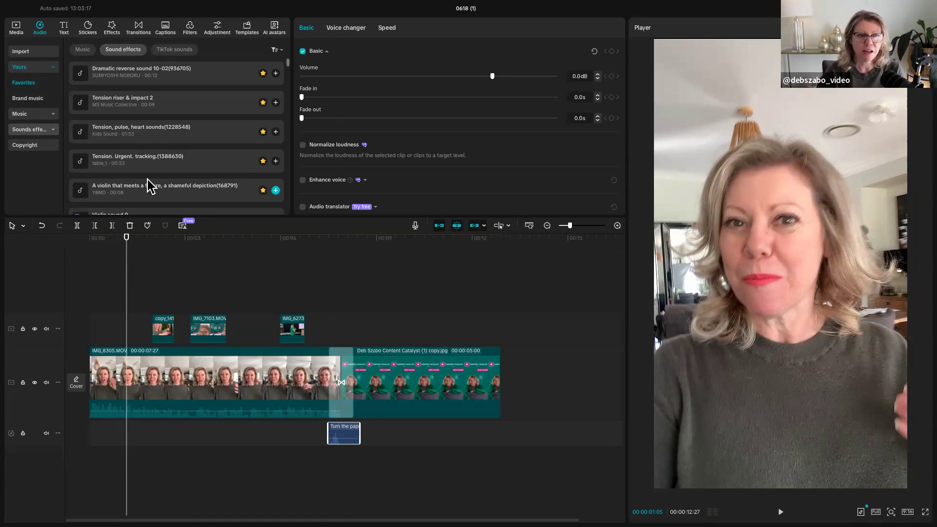
scroll(150, 185, down, 5)
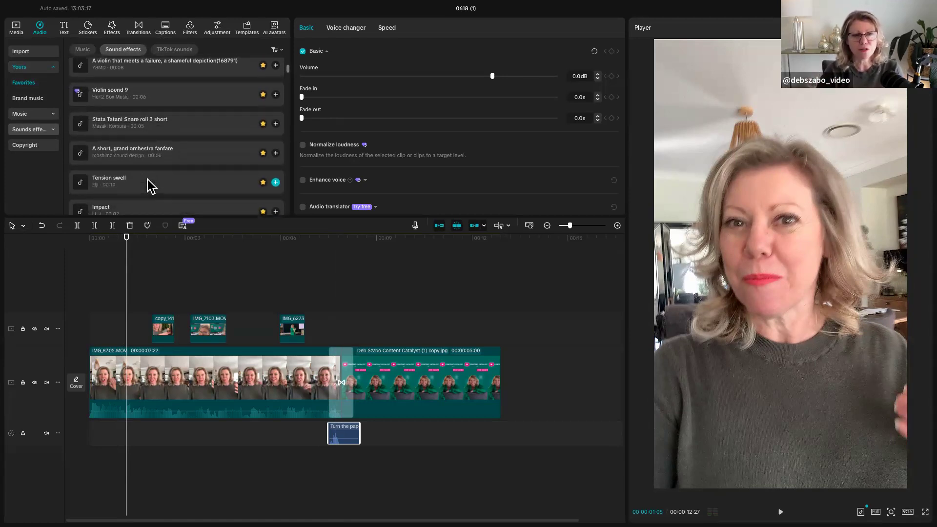
scroll(154, 171, down, 5)
scroll(152, 168, down, 5)
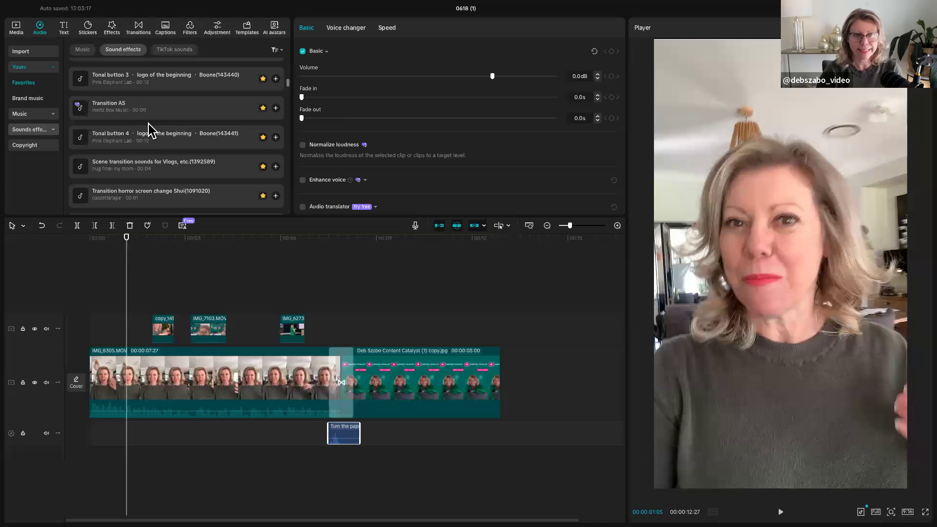
scroll(149, 130, down, 1)
scroll(149, 130, up, 10)
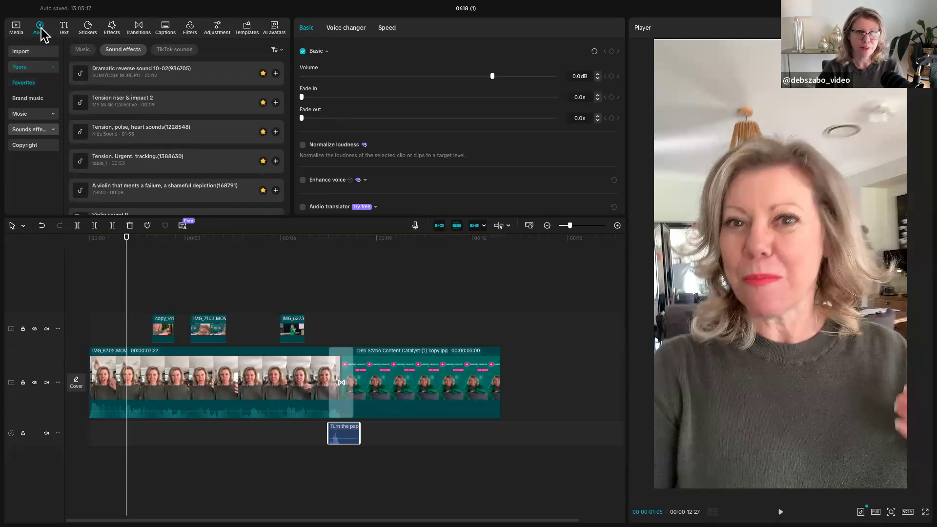
click(53, 68)
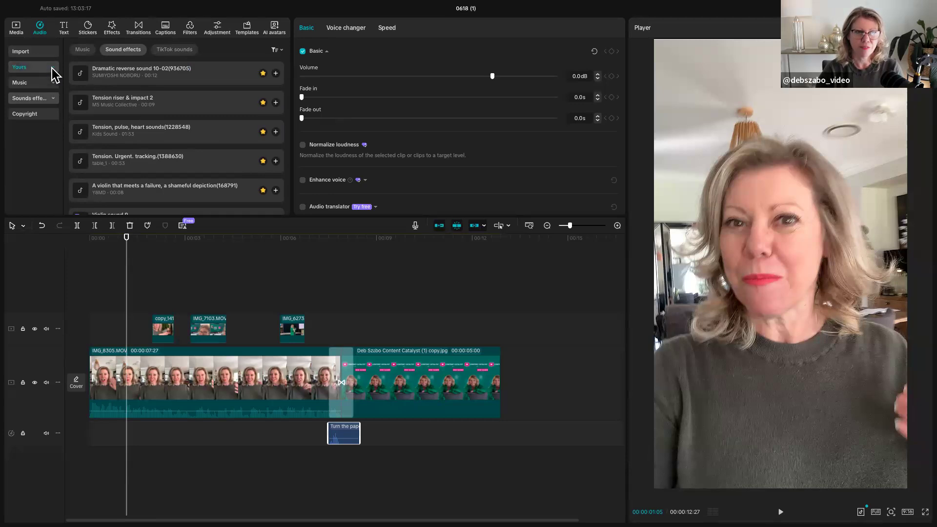
- Search the sound effects library for "gun shot"
click(51, 100)
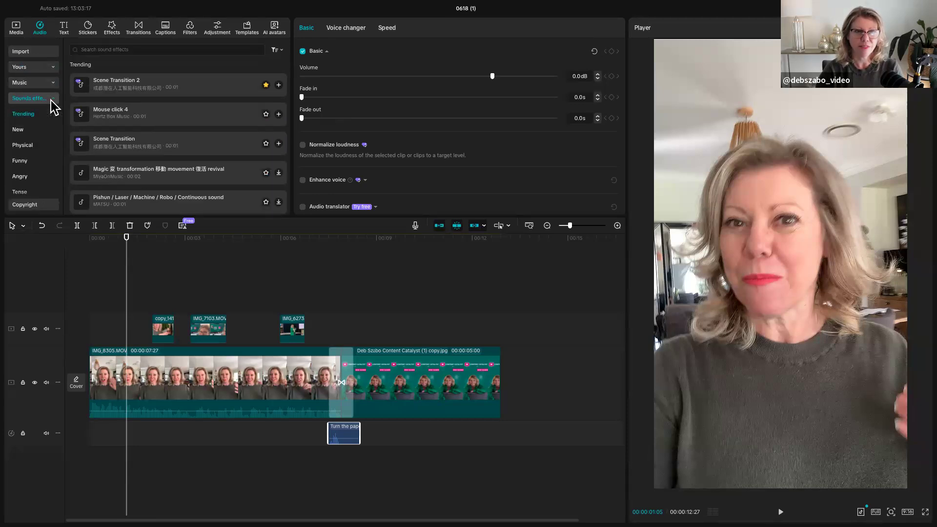
click(112, 49)
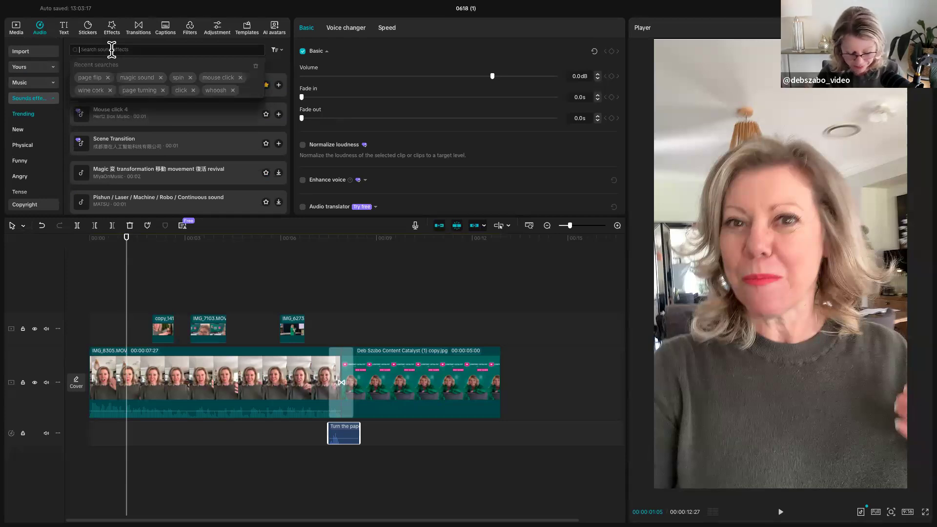
text(gun shot)
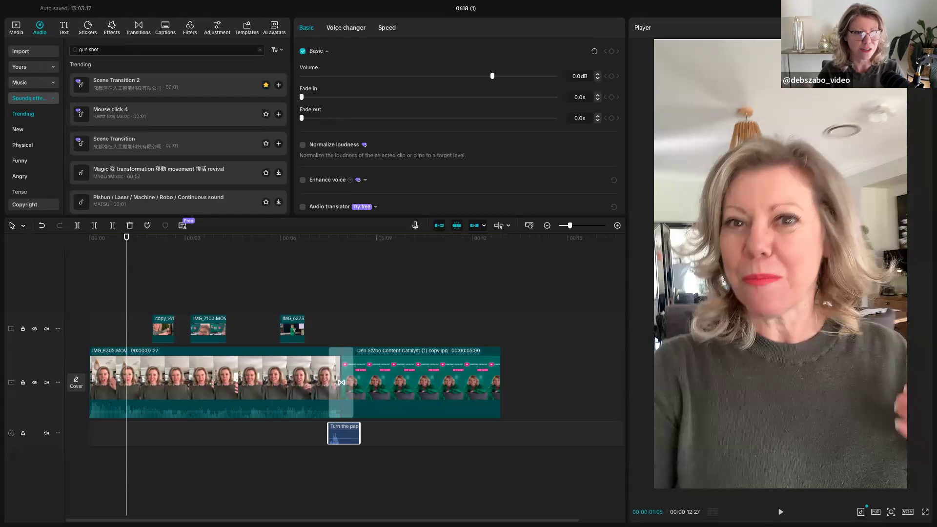
key(Return)
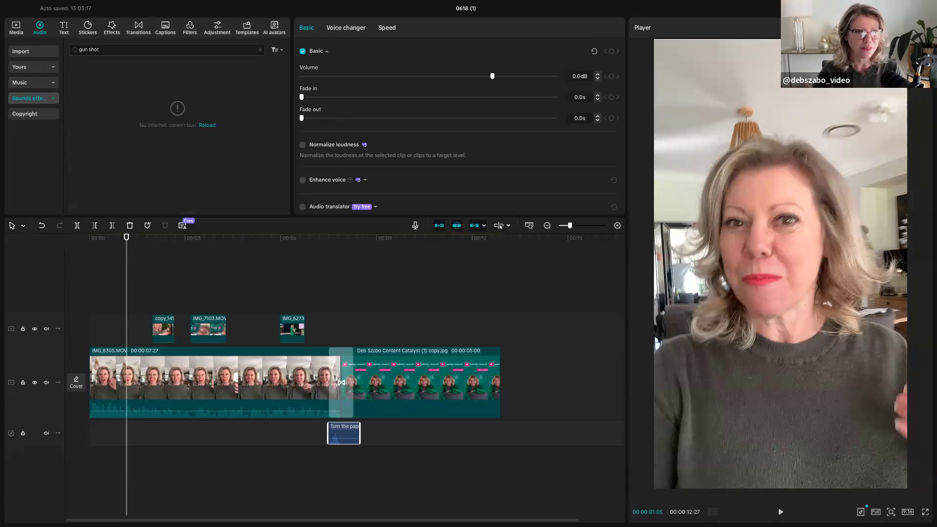
- Replace the sound effects search term with "pop" and run the search
drag(81, 48, 70, 47)
key(BackSpace)
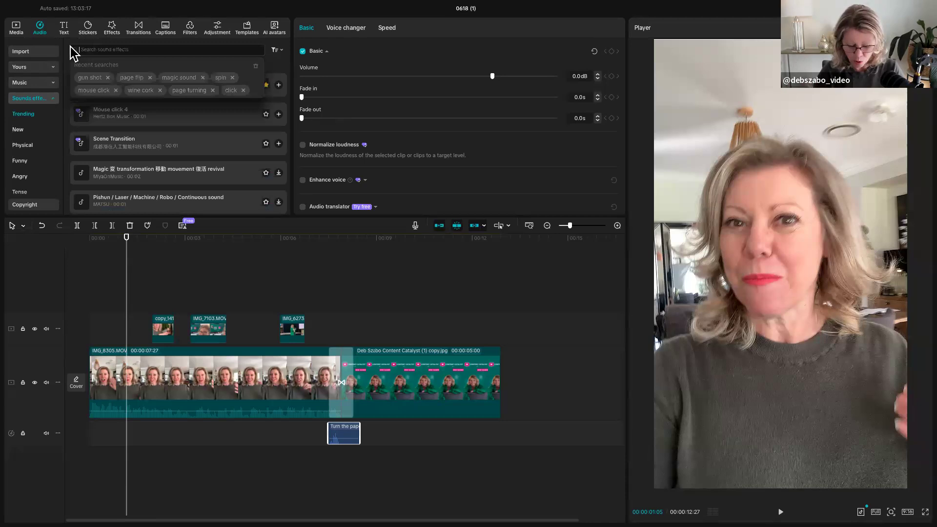
text(pop)
key(Return)
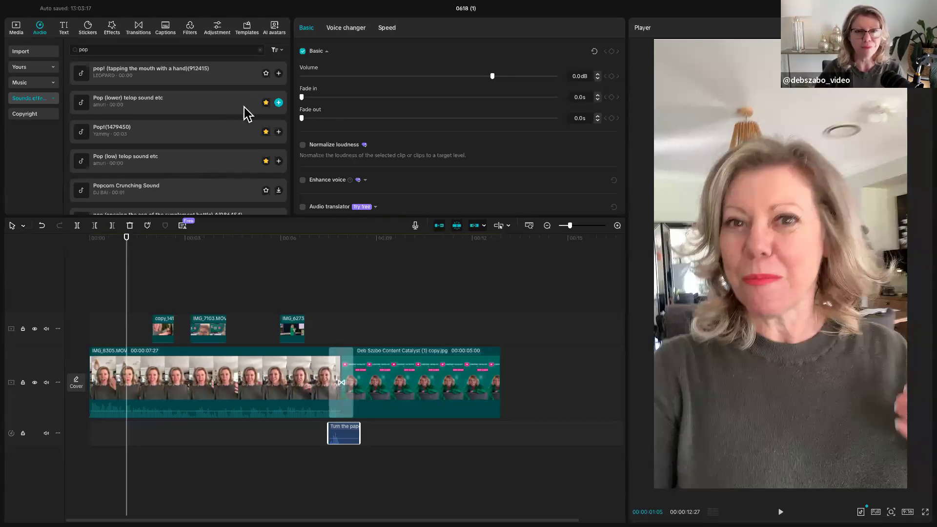
- Audition three favorite pop sounds, add "Pop (low) telop sound etc" at 00:00:01:05, and play back that part of the video
click(221, 108)
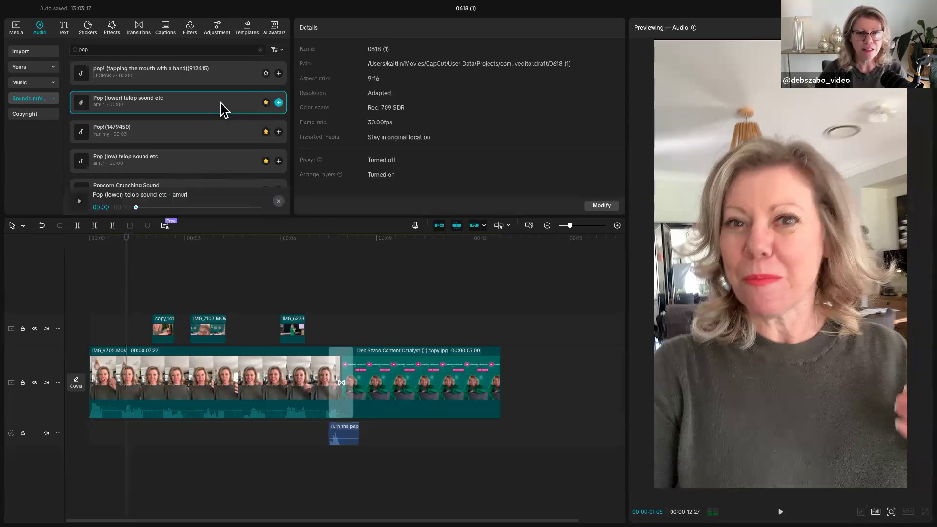
click(200, 136)
click(194, 169)
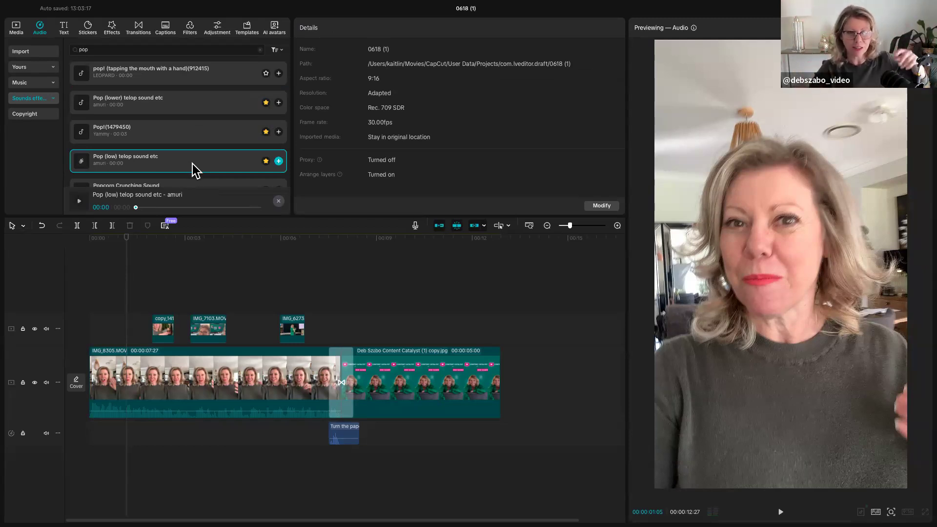
click(278, 161)
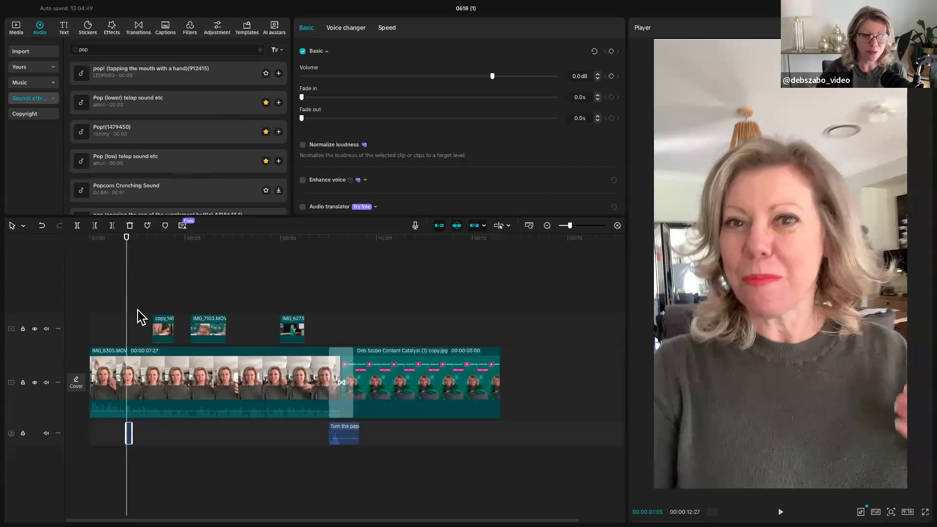
key(space)
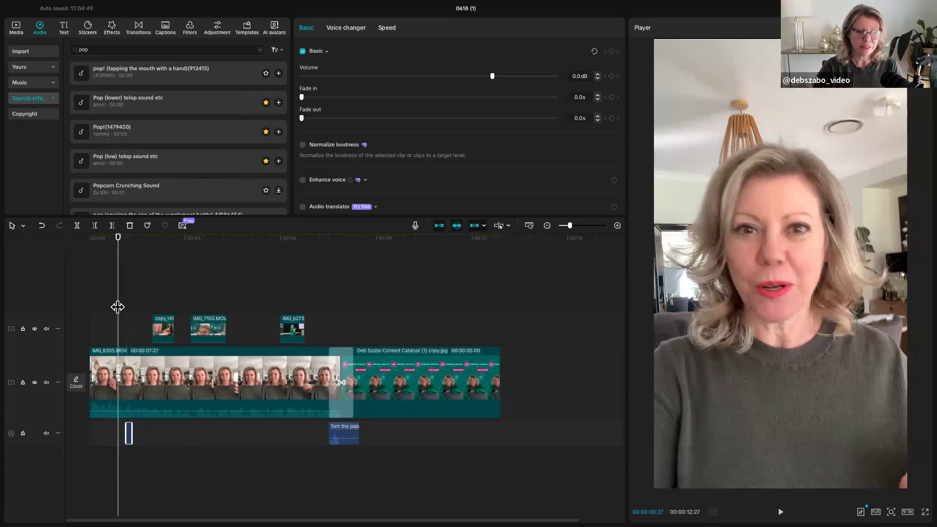
key(space)
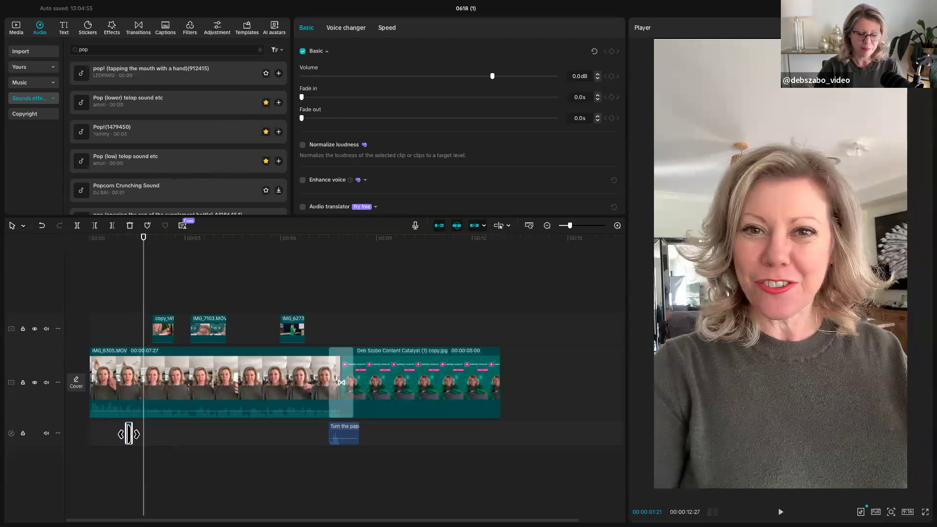
- Add a default text over the closing branded image at 00:00:10:16 and change its wording to "Listen Now"
drag(141, 315, 426, 329)
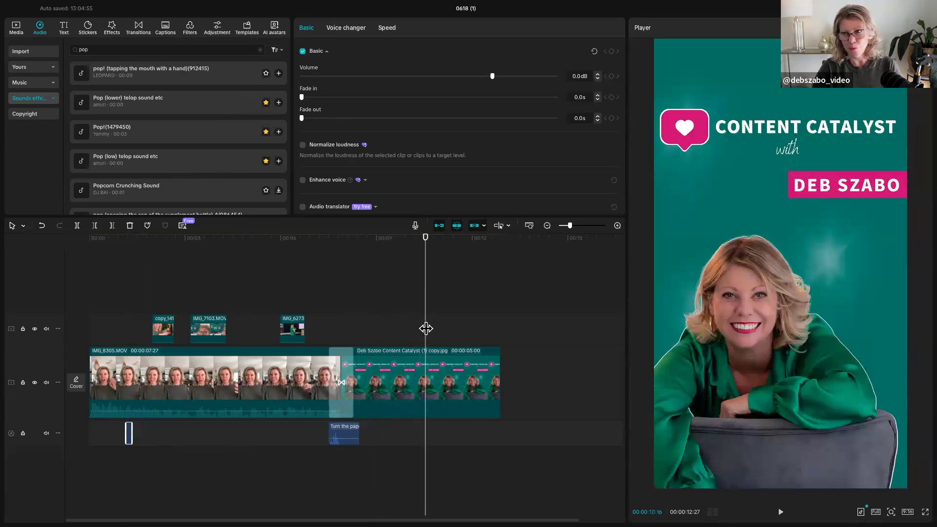
click(64, 31)
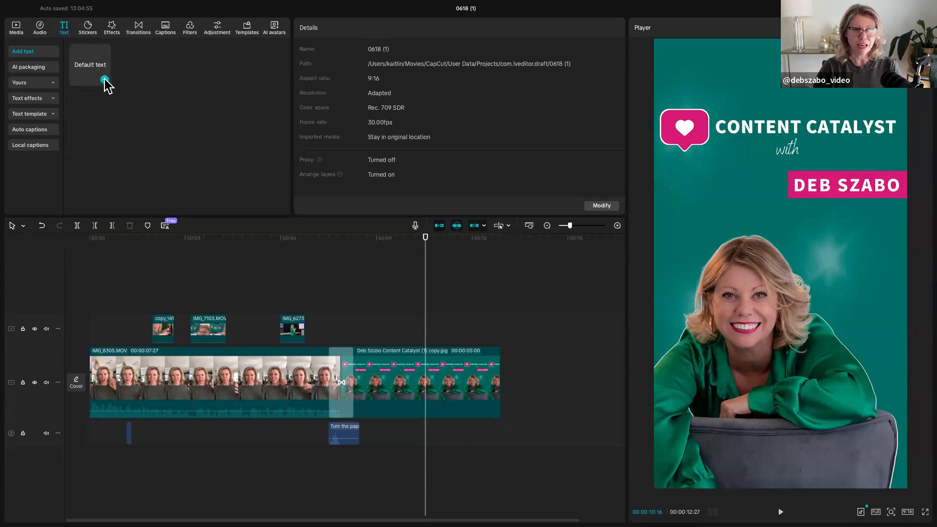
click(105, 80)
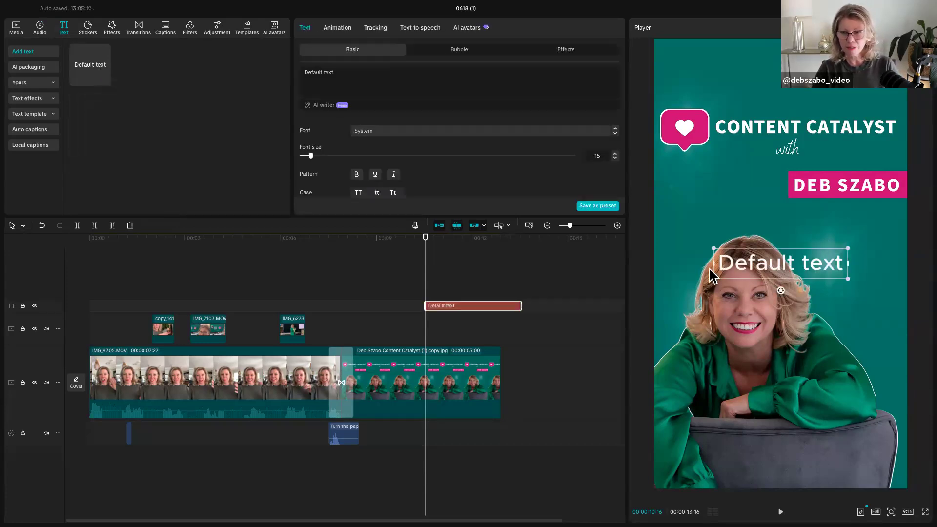
drag(745, 278, 781, 244)
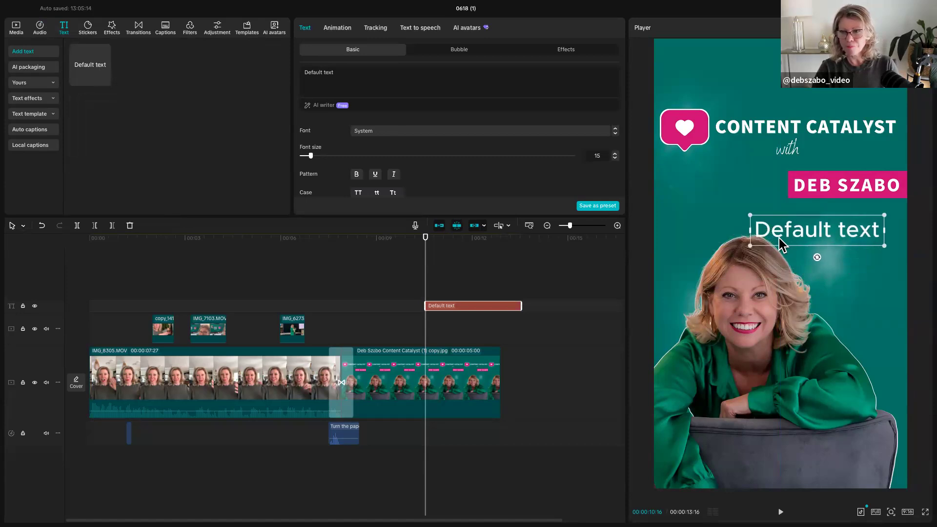
triple_click(322, 73)
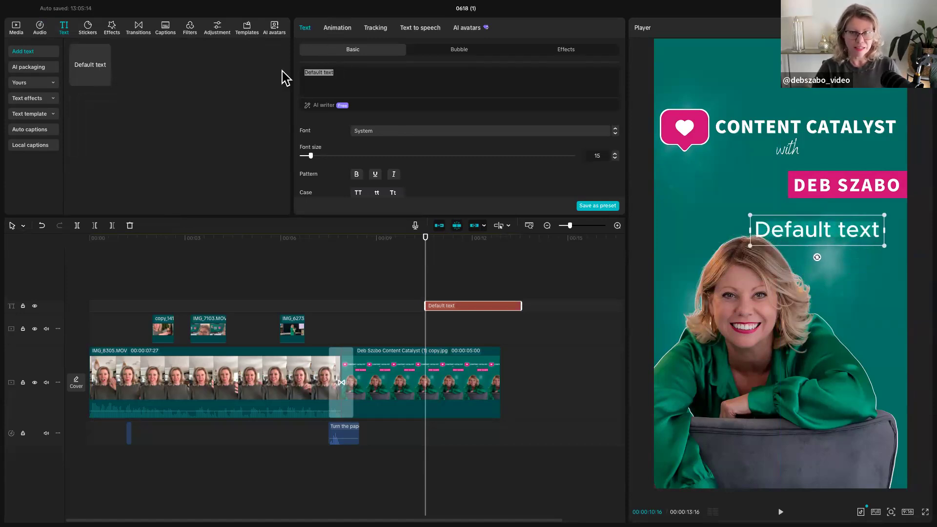
text(List)
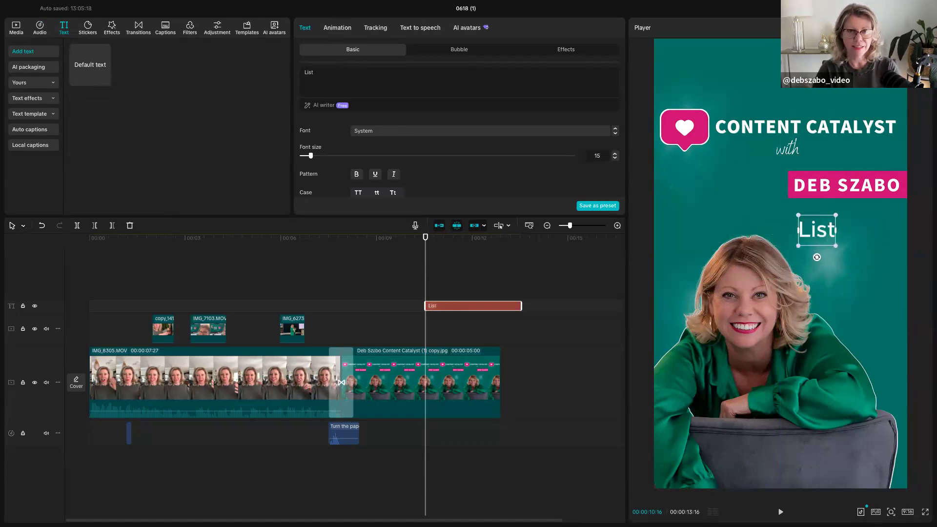
text(en Now)
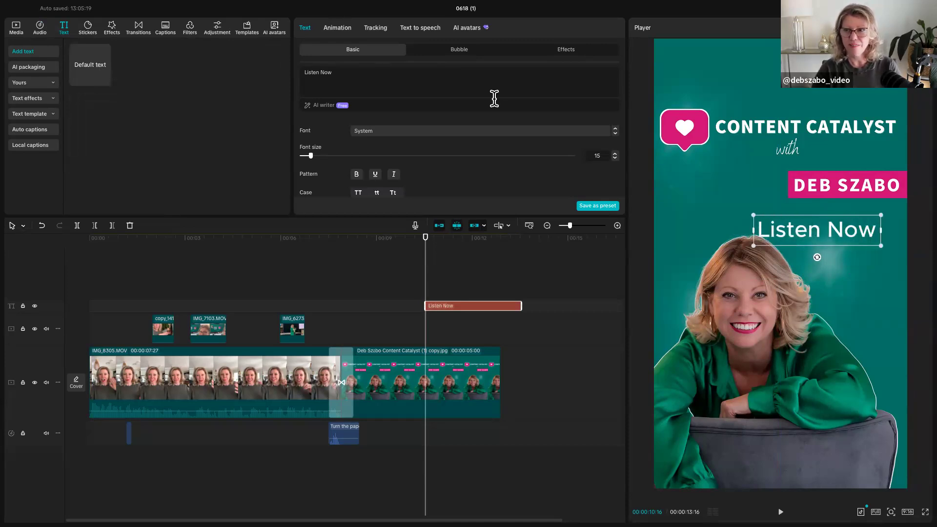
- Shrink the "Listen Now" text to about 73%, try several positions, and place it beside the pink name banner
drag(753, 246, 688, 215)
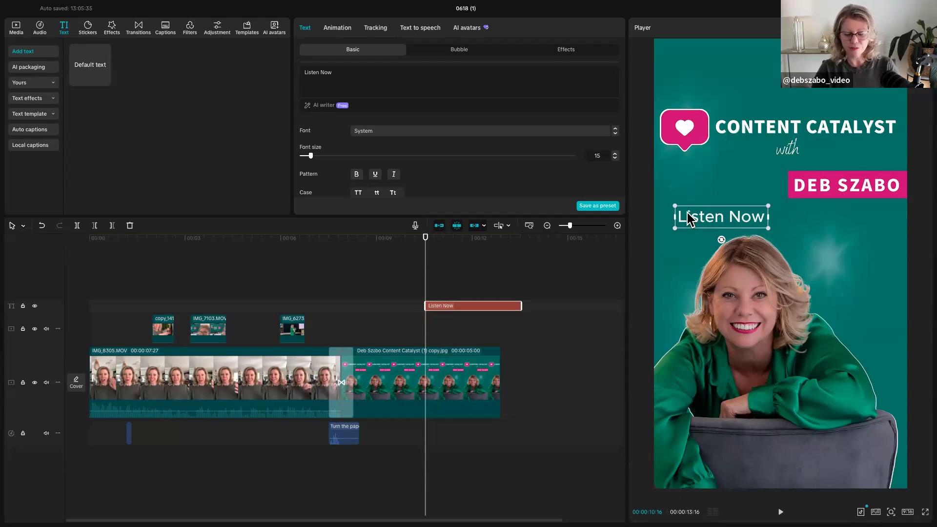
drag(689, 210, 747, 68)
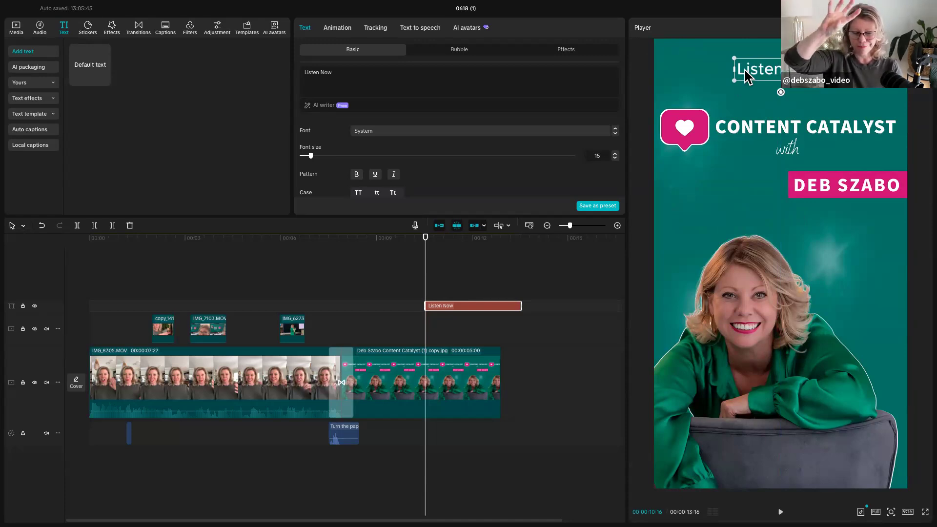
drag(774, 74, 835, 453)
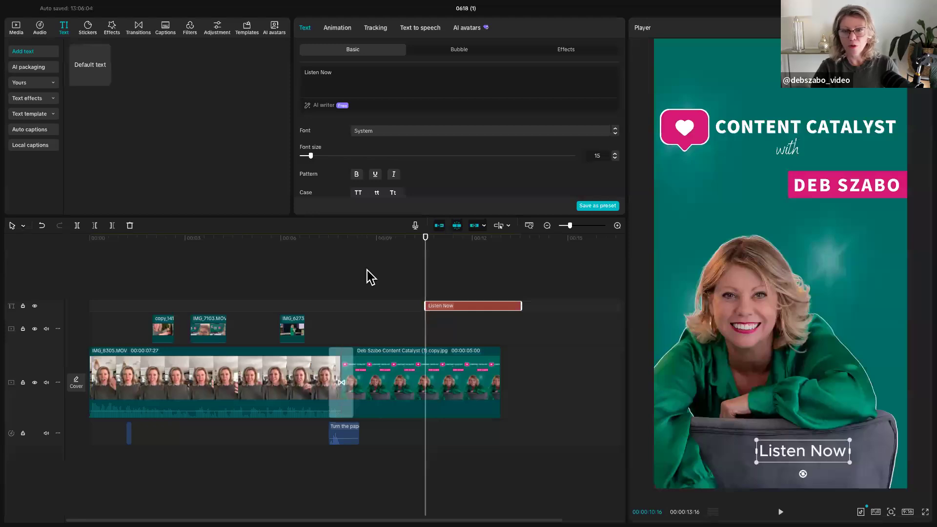
drag(425, 293, 449, 283)
drag(787, 459, 711, 195)
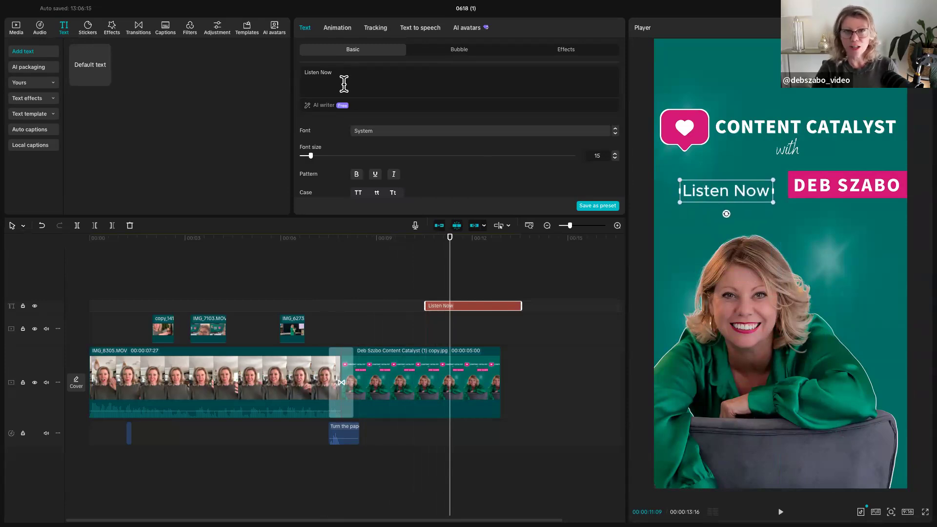
- Set the "Listen Now" text's font to Poppins-SemiBold.ttf and its color to the brand pink E63DA5
click(364, 132)
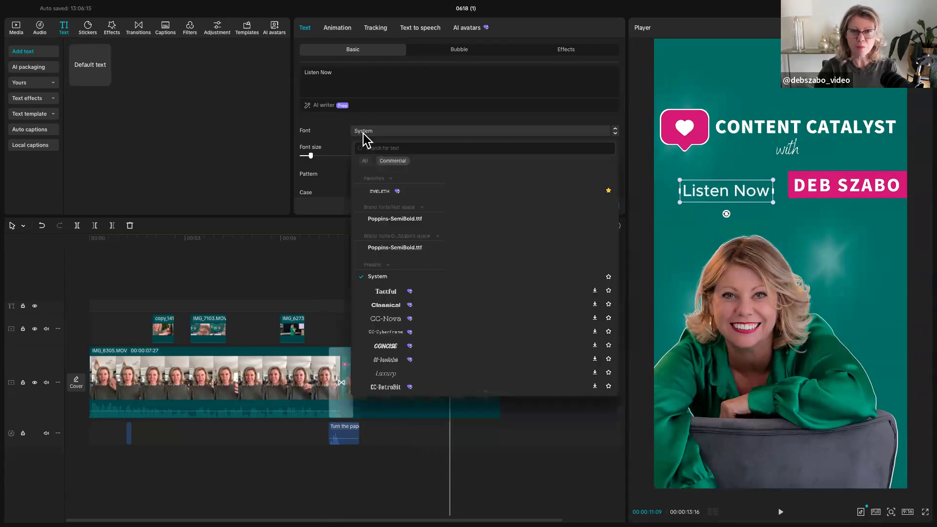
click(395, 220)
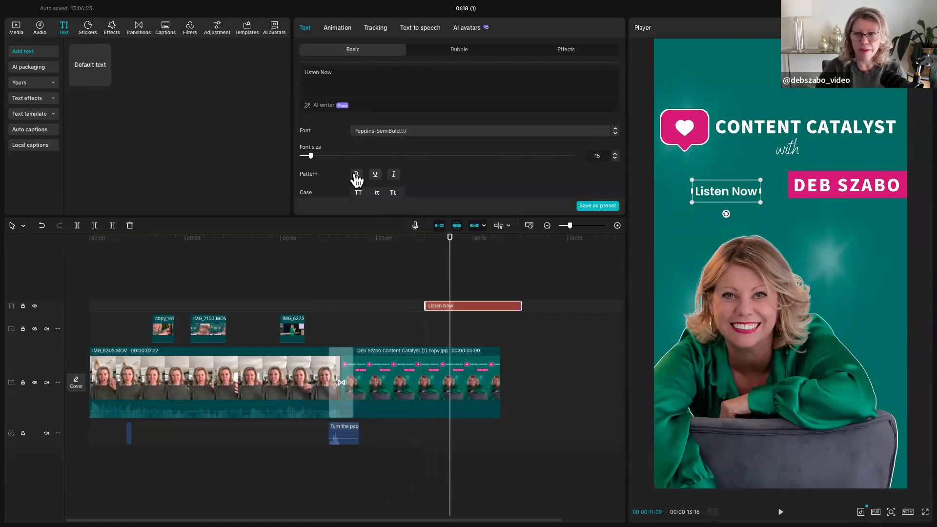
scroll(398, 182, down, 3)
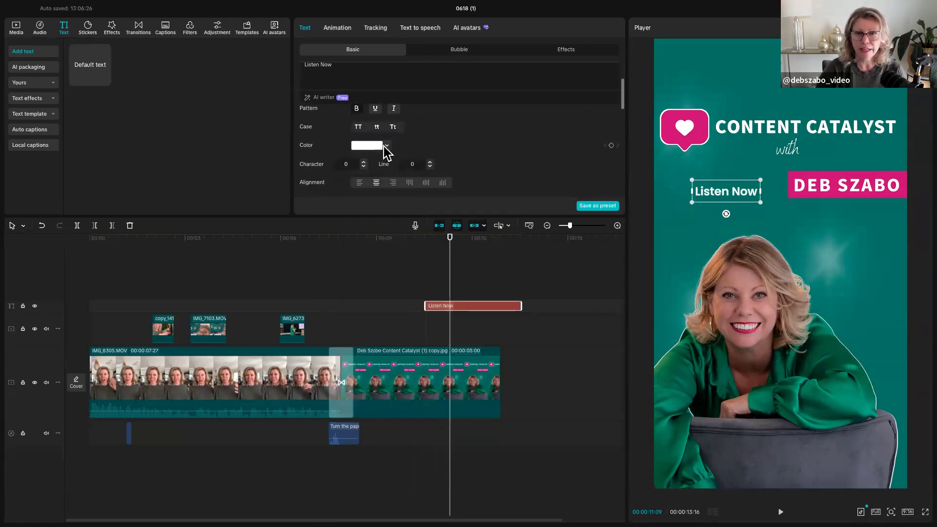
click(386, 145)
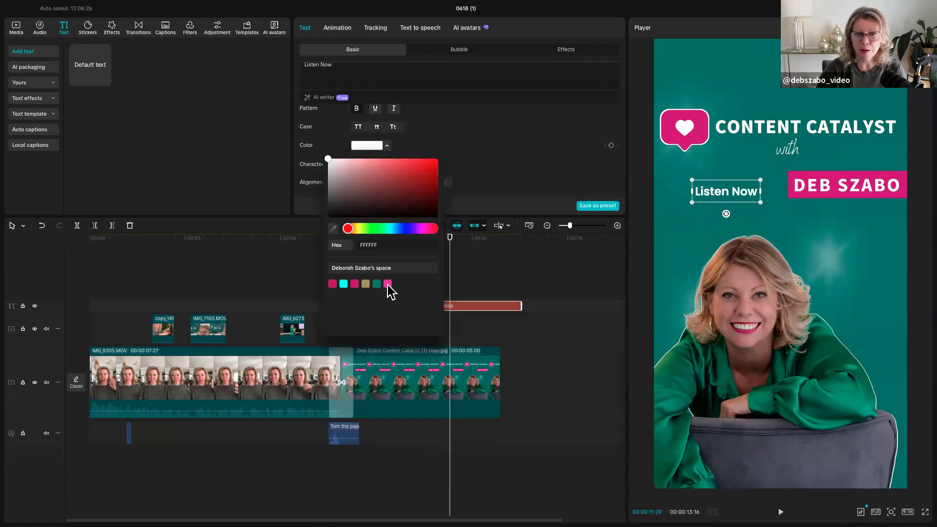
click(388, 284)
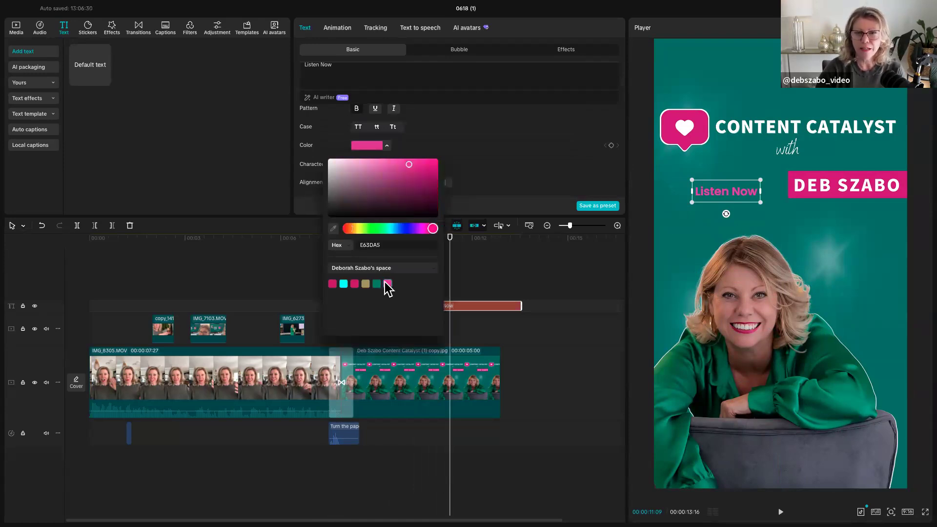
click(463, 157)
- Turn on a stroke for the "Listen Now" text and set its color to white, FFFFFF
scroll(443, 182, down, 5)
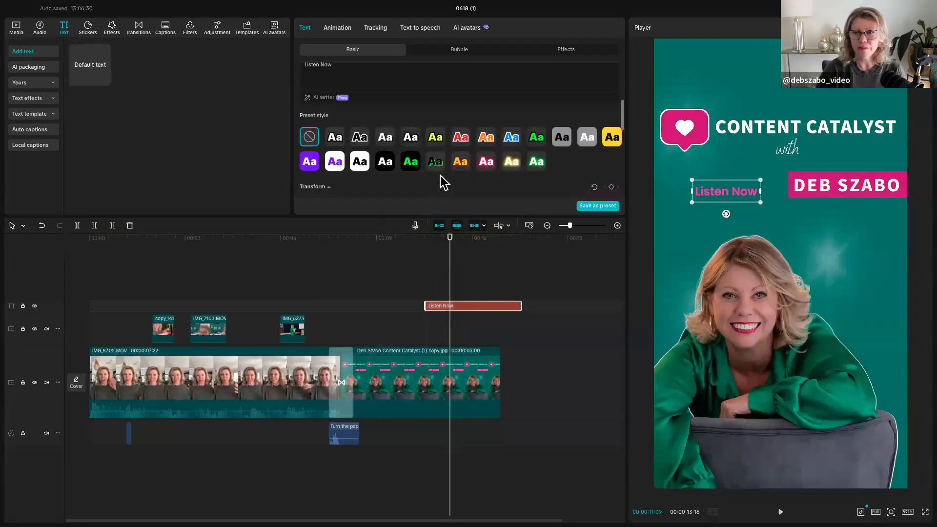
scroll(405, 168, down, 5)
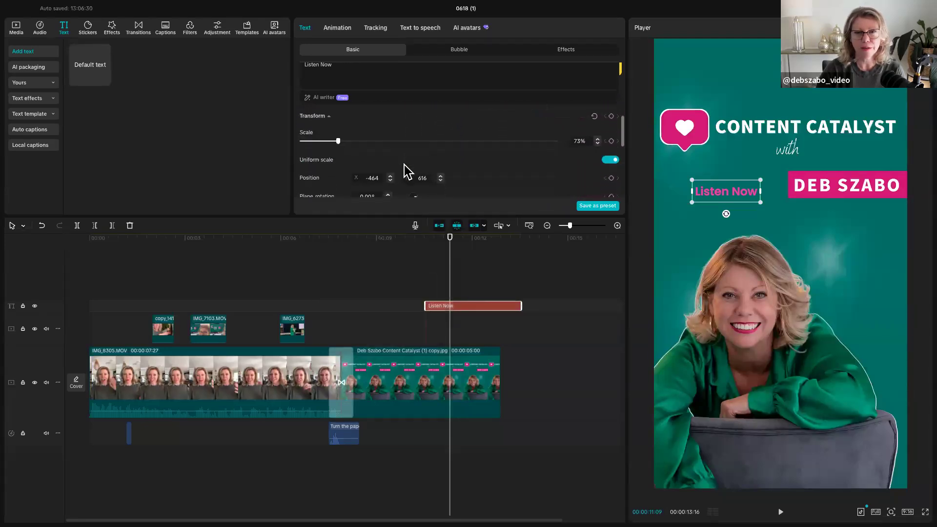
scroll(407, 170, down, 3)
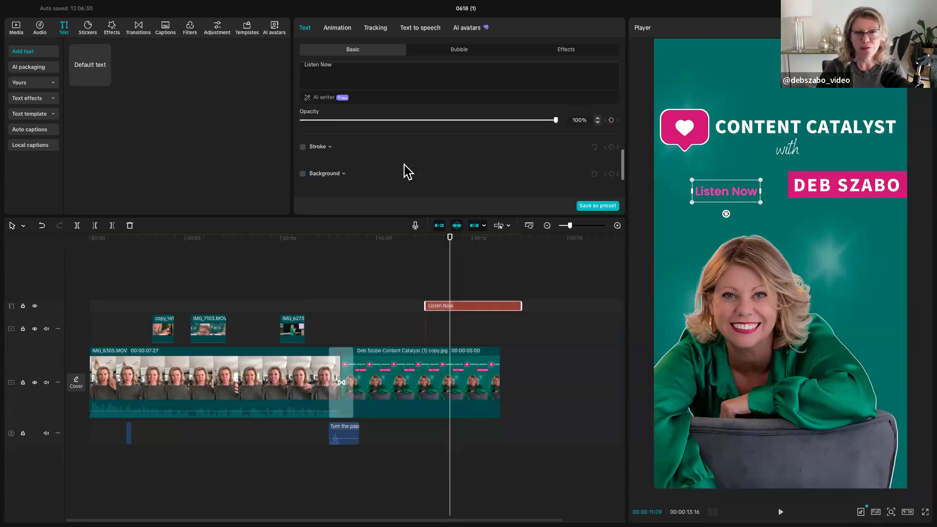
click(303, 147)
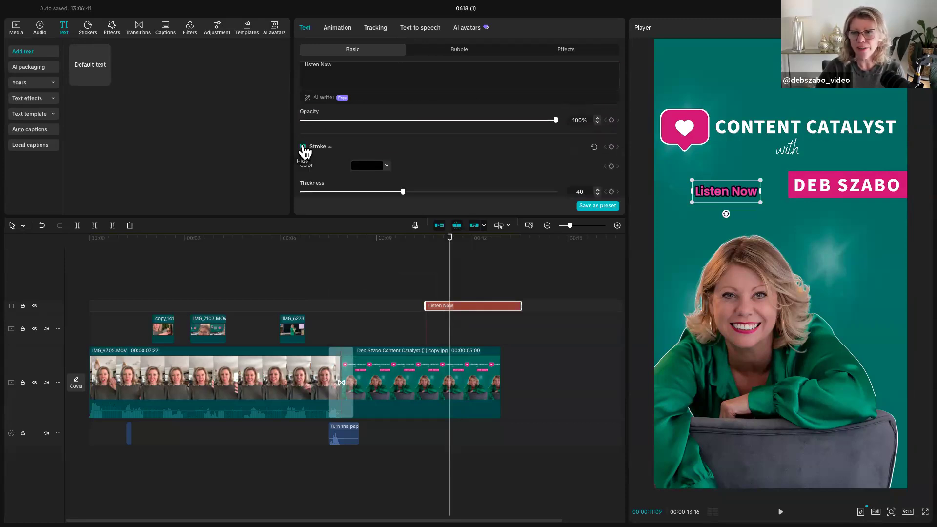
click(386, 166)
click(331, 186)
drag(331, 184, 324, 167)
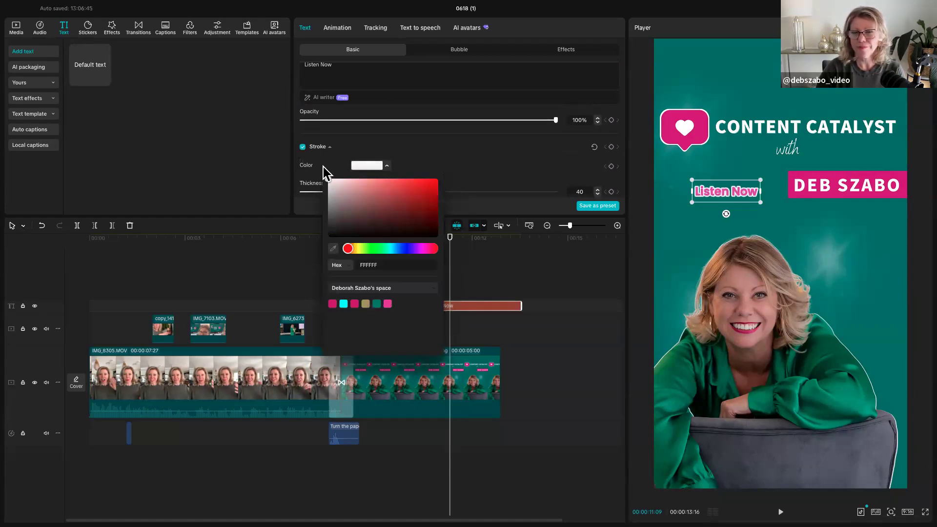
click(403, 153)
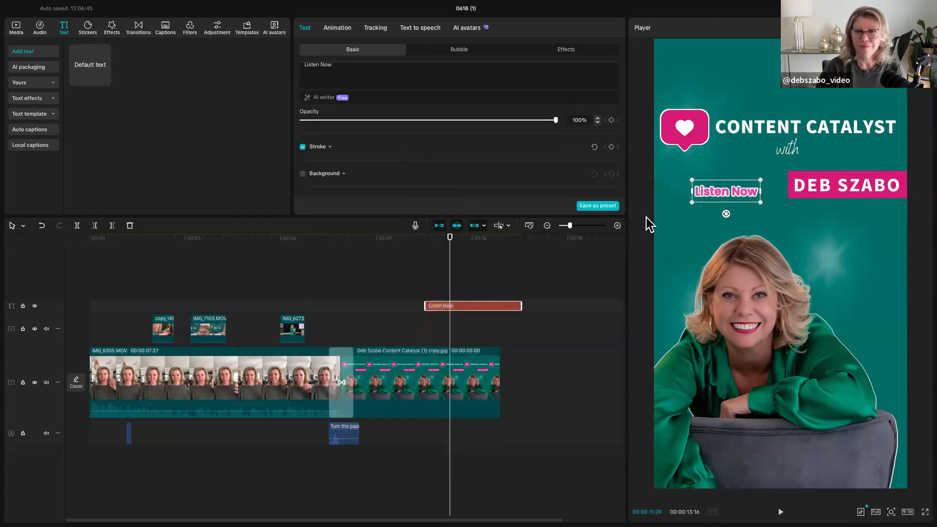
- Enlarge the "Listen Now" text, place it just above the woman's head, and turn on its background
drag(692, 204, 724, 230)
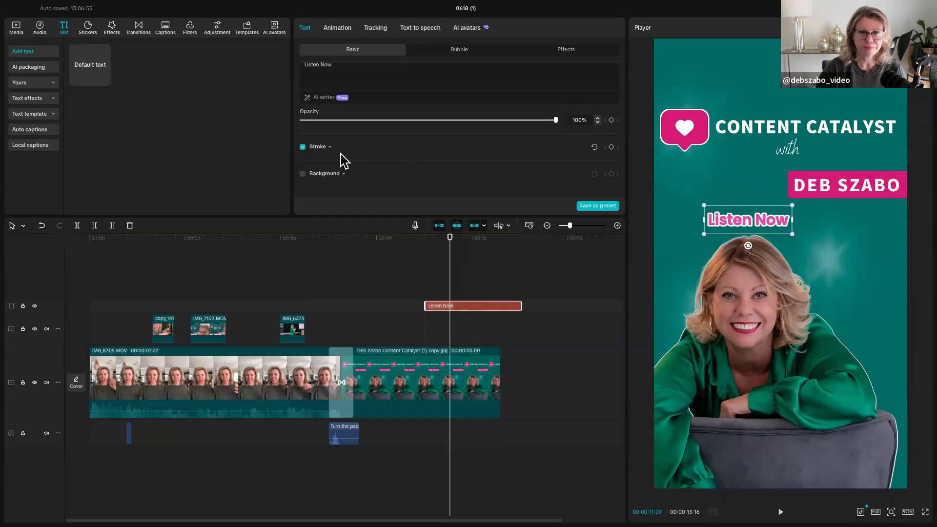
scroll(344, 160, down, 1)
click(303, 145)
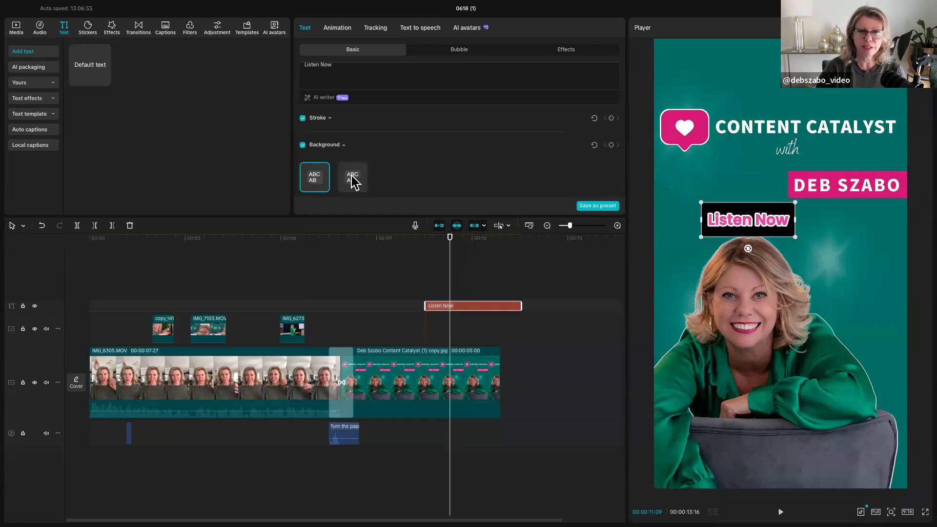
- Try the brand pink E63DA5 as the background color of the "Listen Now" text
scroll(312, 180, down, 3)
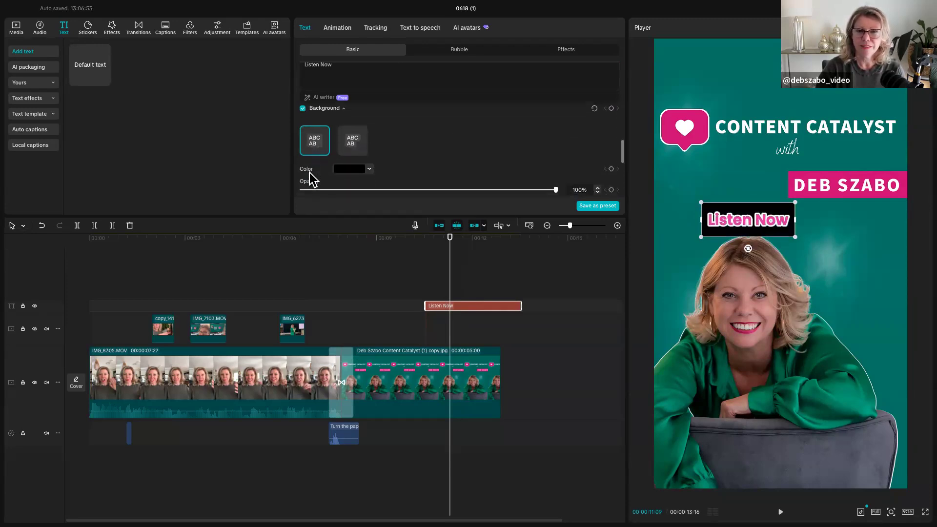
click(369, 145)
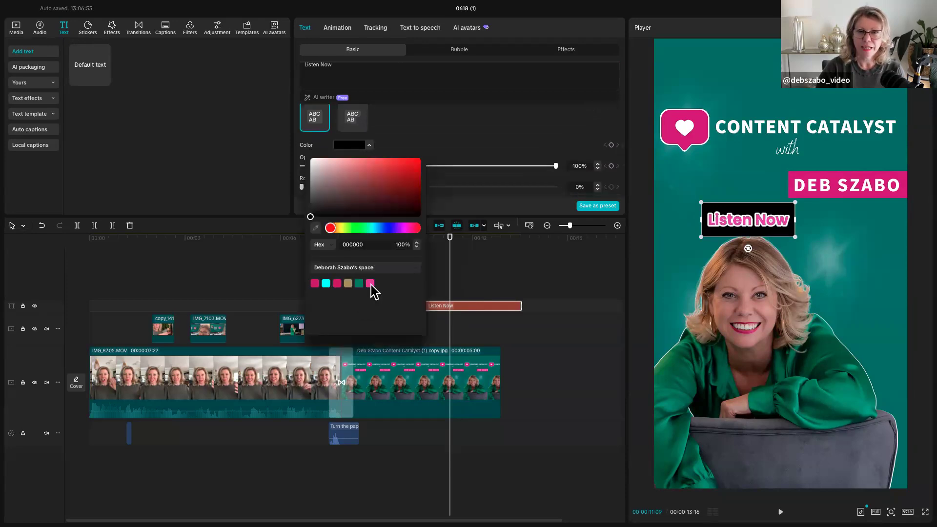
click(371, 284)
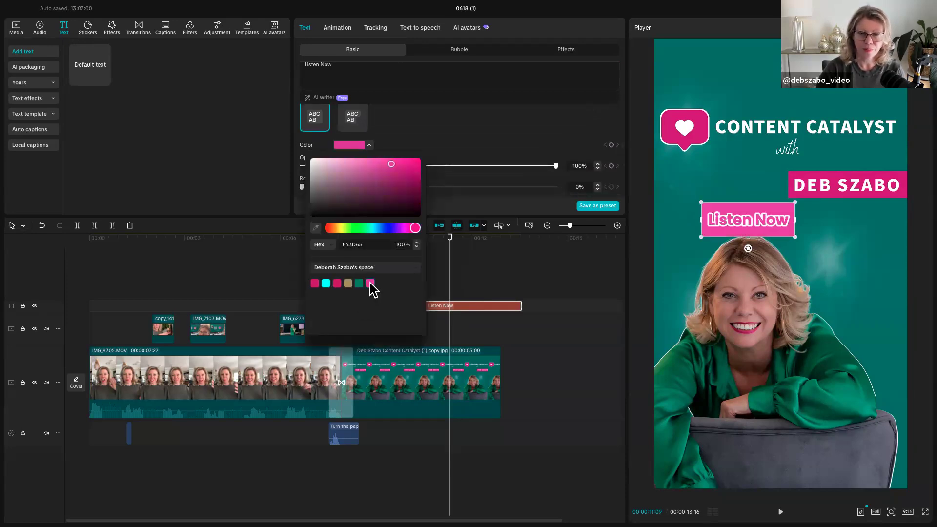
click(468, 136)
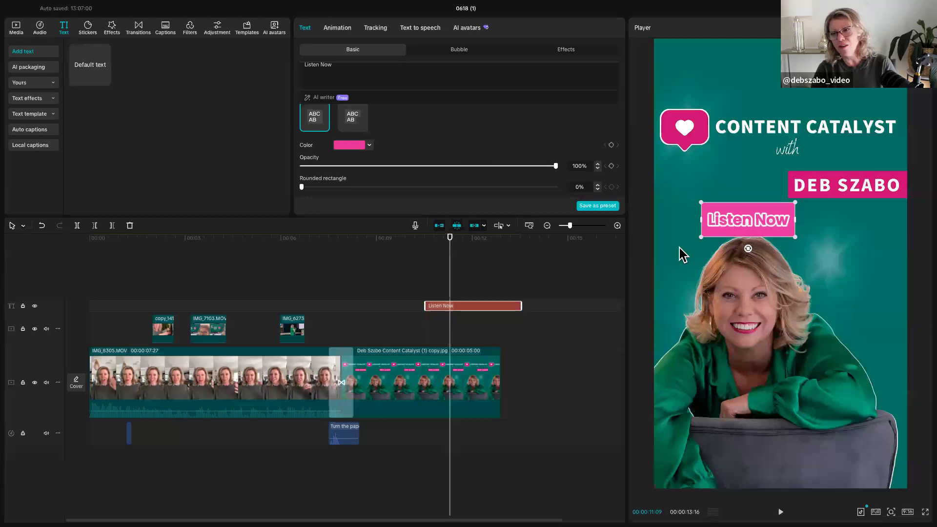
- Sample the name banner's pink, D41582, for the "Listen Now" background, shrink the text slightly and place it just below and beside the banner
click(370, 145)
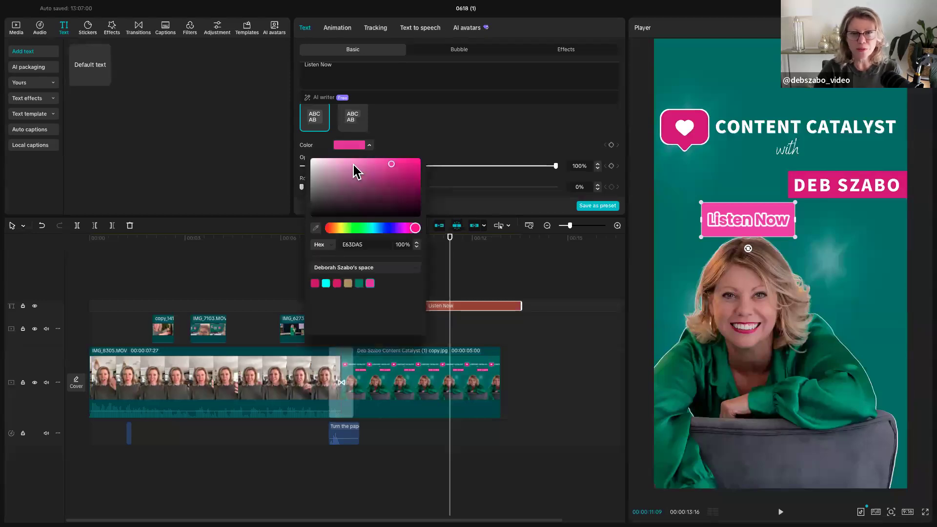
click(316, 229)
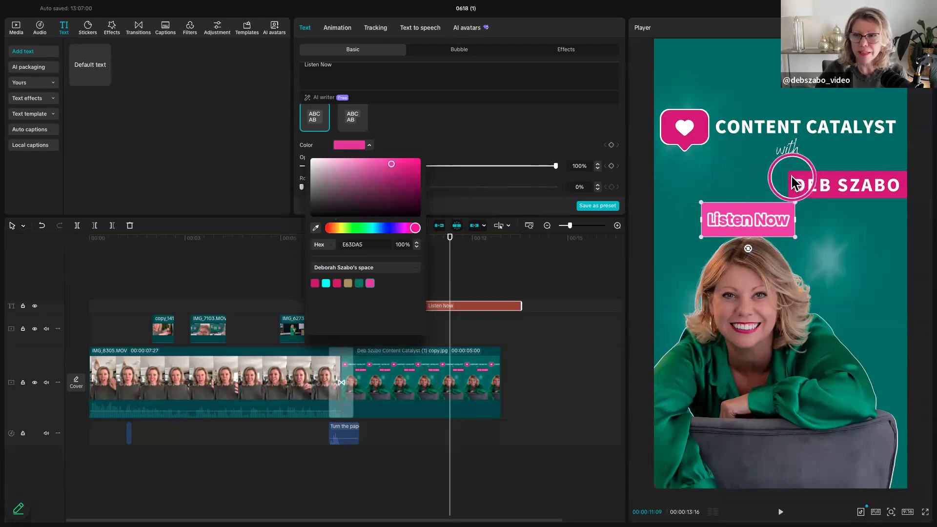
click(793, 179)
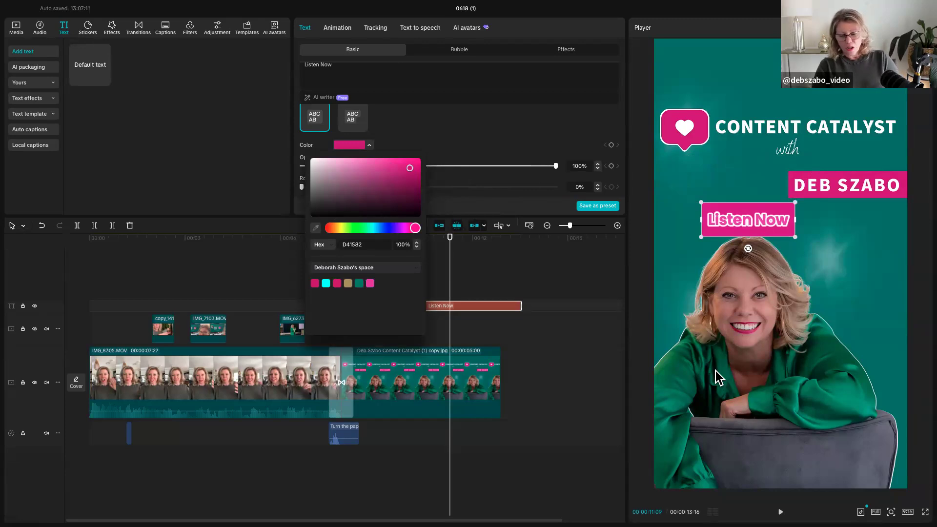
click(433, 136)
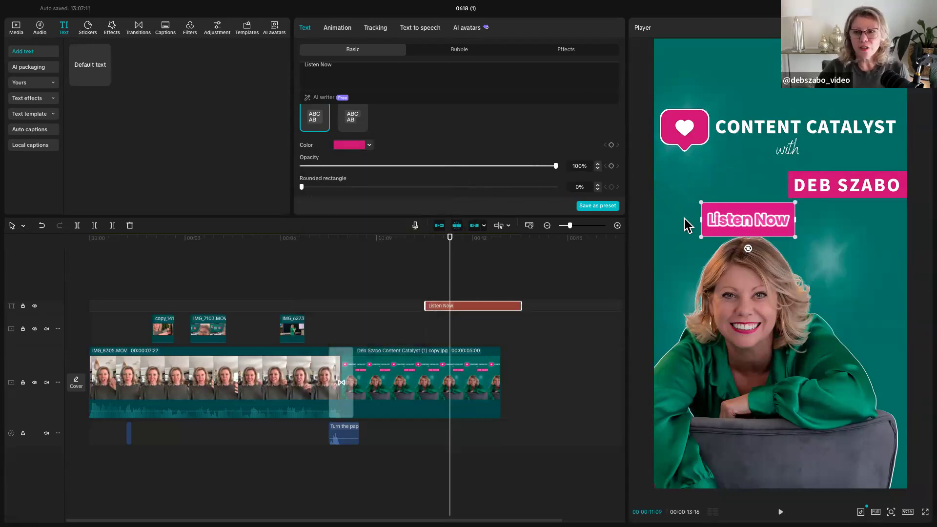
drag(796, 202, 719, 213)
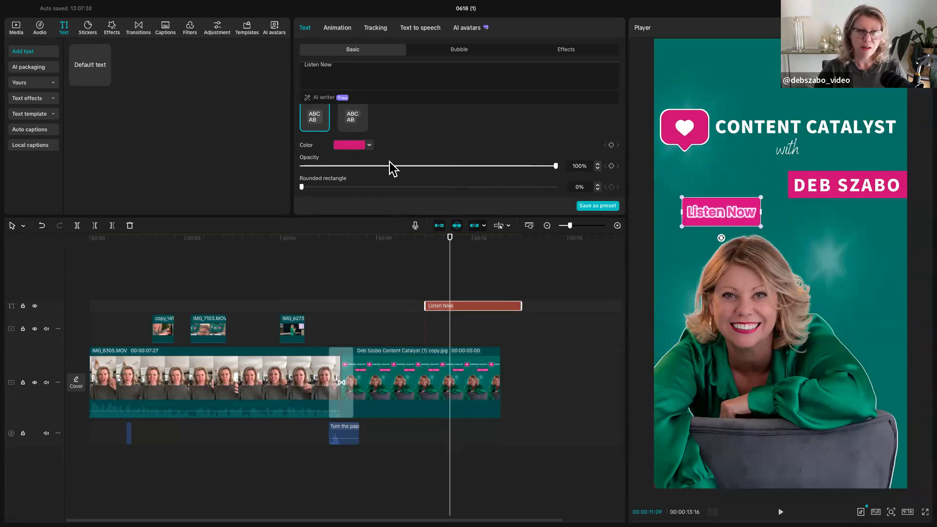
- Move the "Listen Now" clip earlier on the timeline so that it ends with the closing branded image
scroll(401, 136, up, 2)
scroll(403, 138, up, 3)
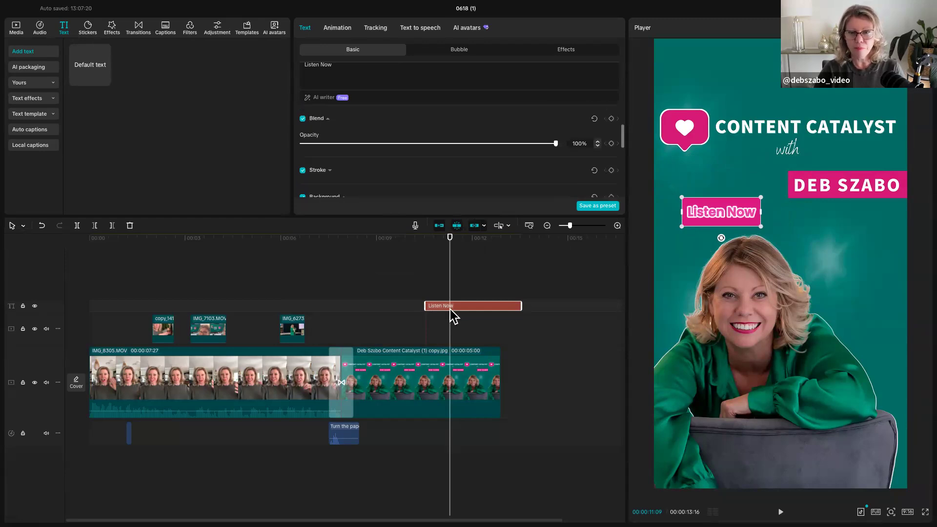
drag(434, 306, 397, 306)
drag(181, 305, 180, 305)
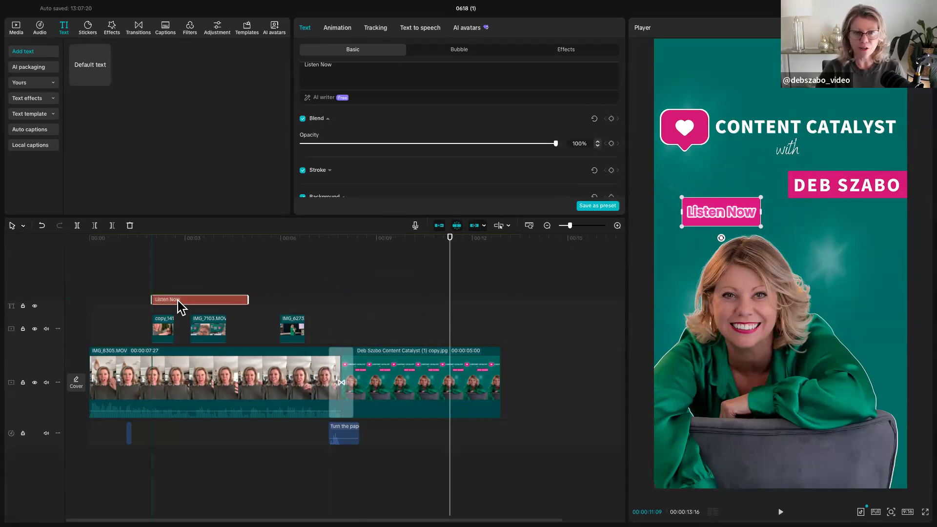
drag(449, 335, 430, 314)
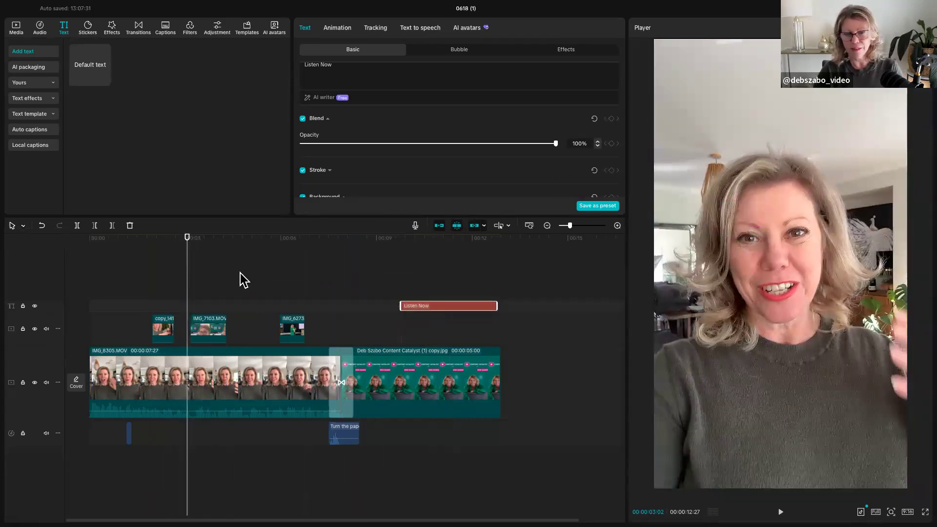
click(448, 293)
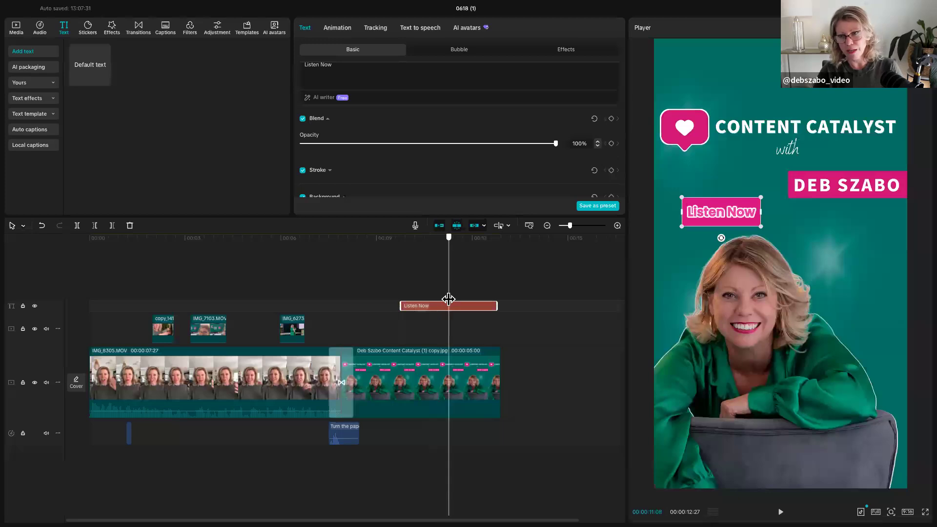
- Try a later start for the "Listen Now" clip by trimming its beginning, preview it, and extend the beginning back out
drag(400, 305, 430, 291)
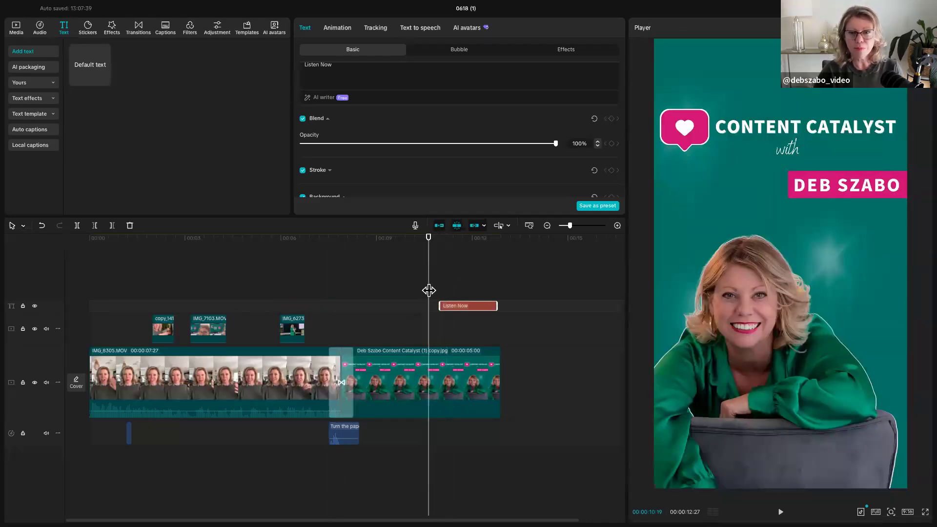
key(space)
key(space)
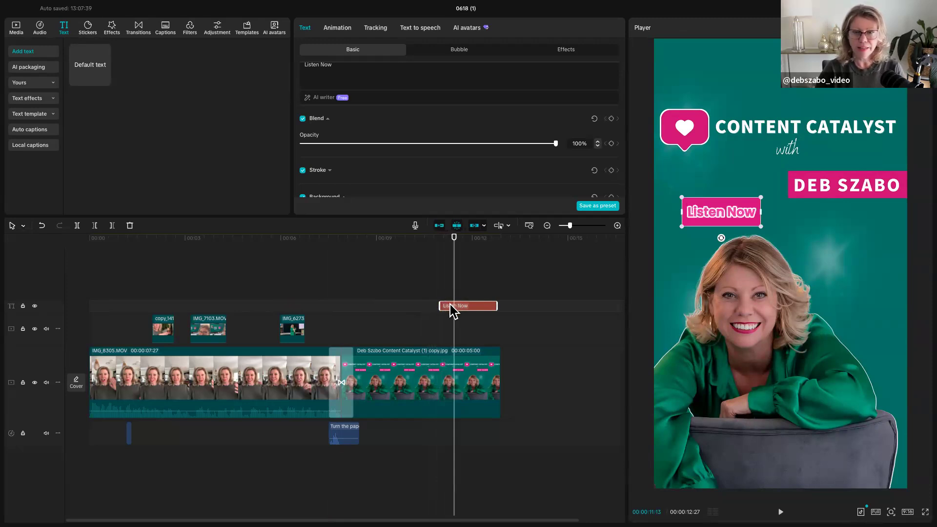
drag(440, 305, 400, 306)
- Try the Typewriter entrance animation on the "Listen Now" text and apply Pop Up instead
drag(455, 297, 407, 295)
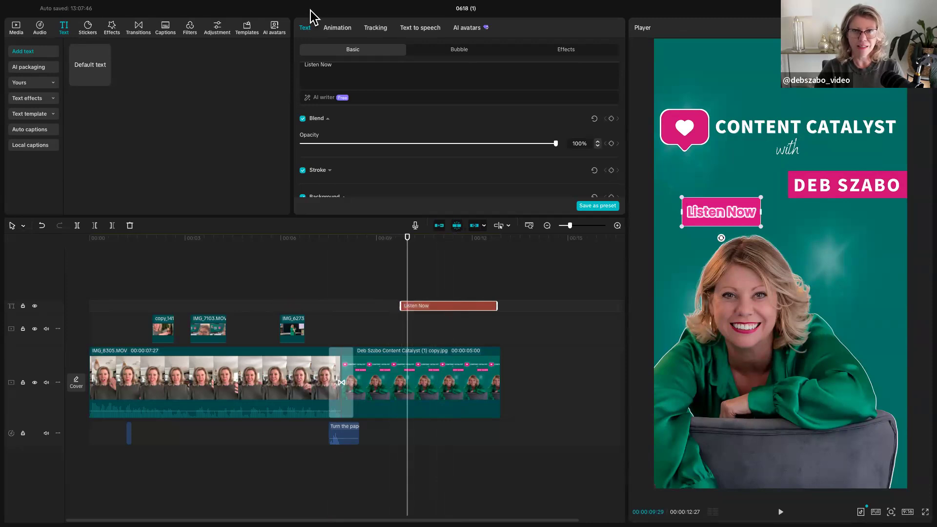
click(331, 32)
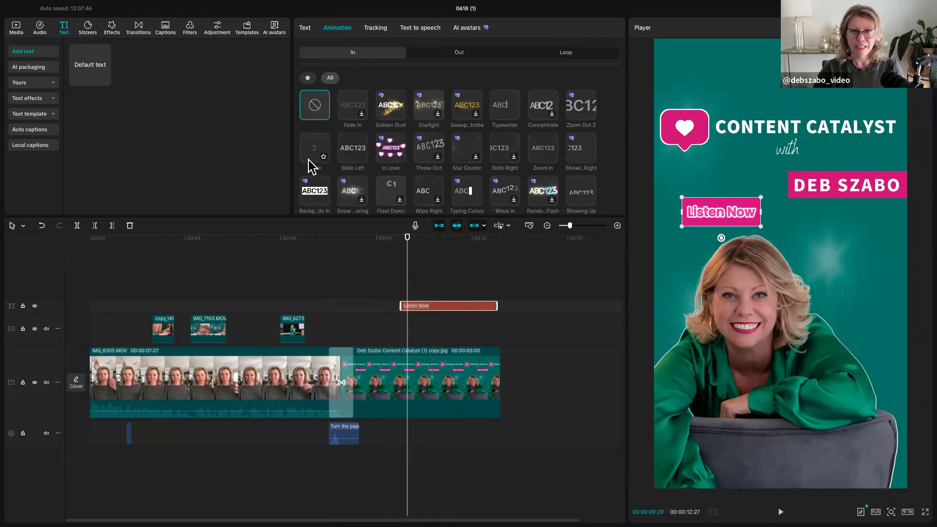
click(504, 116)
scroll(462, 166, down, 4)
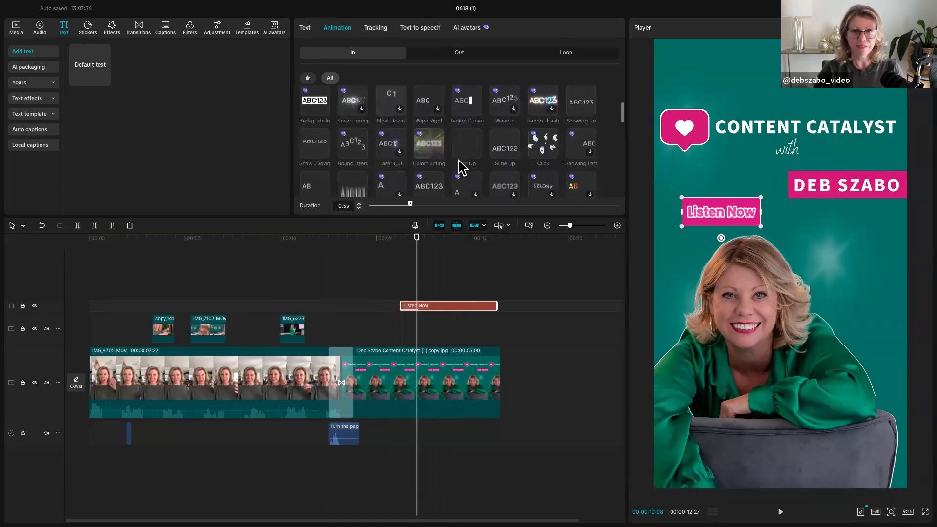
click(461, 147)
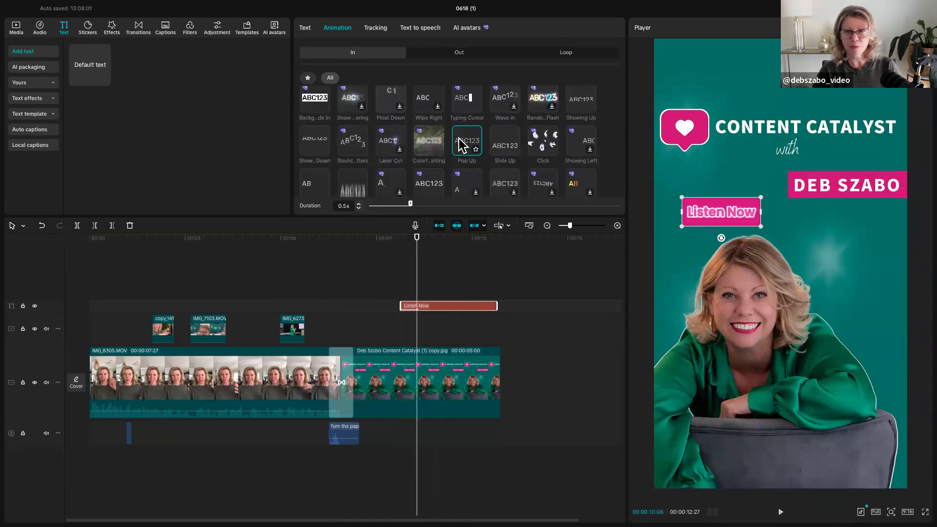
- Move the short sound effect from the early part of the video to the start of the "Listen Now" clip and play that section
click(129, 434)
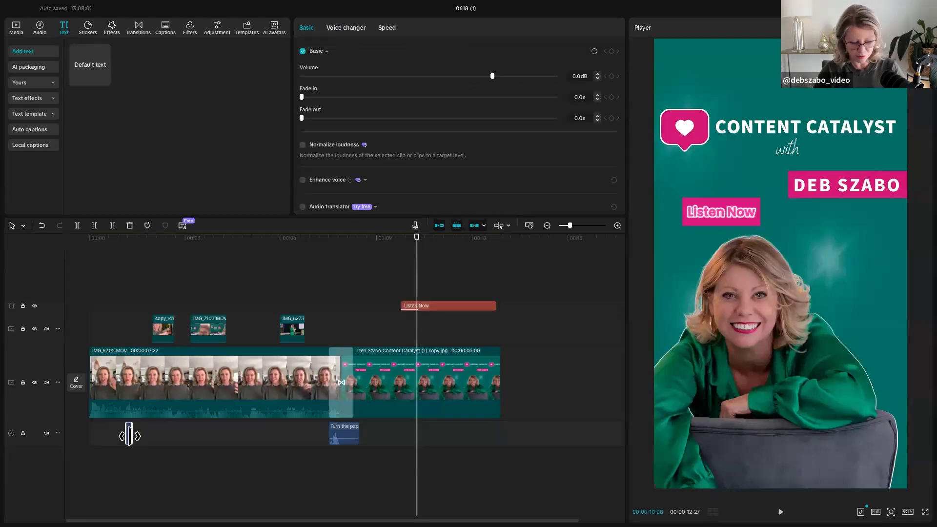
click(129, 435)
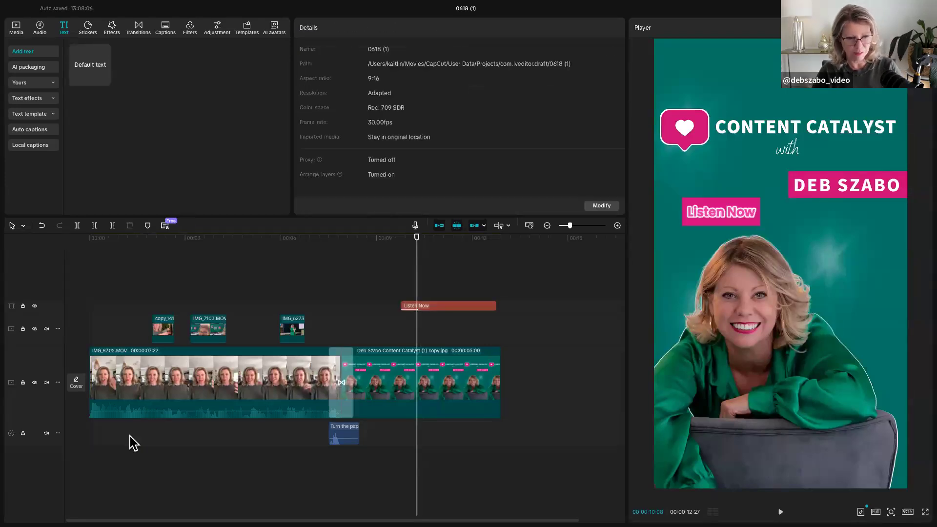
click(401, 436)
click(401, 436)
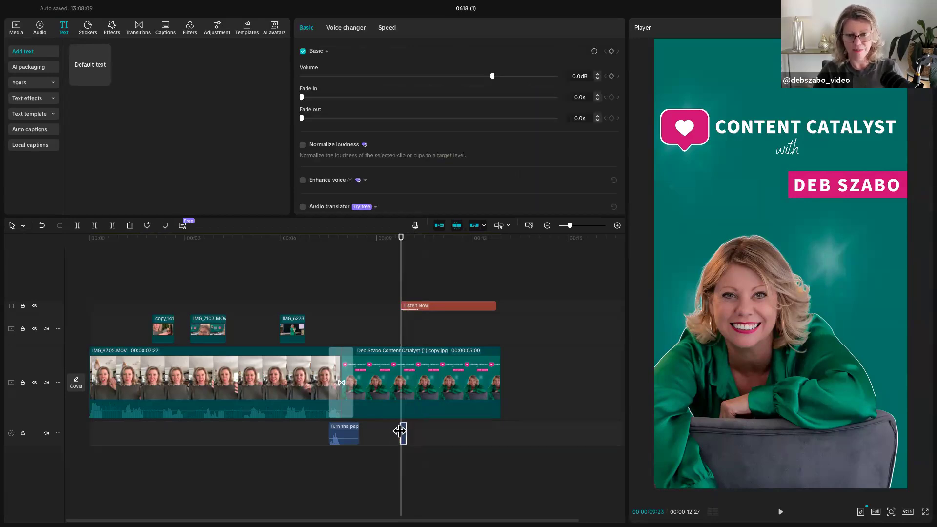
key(space)
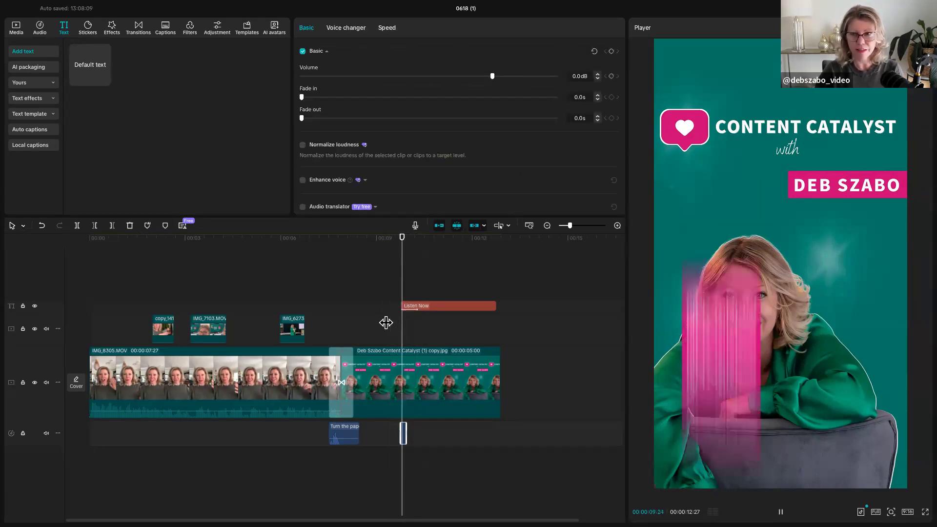
key(space)
click(400, 342)
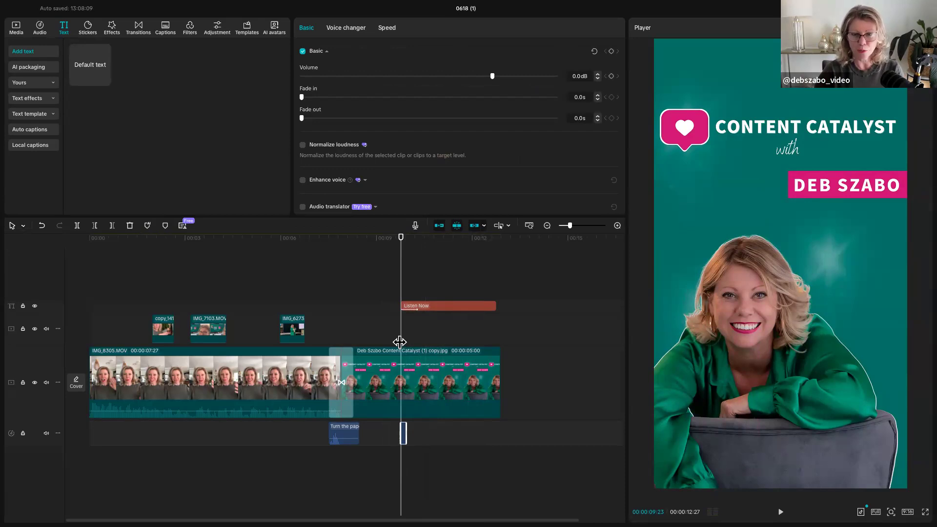
key(space)
key(space)
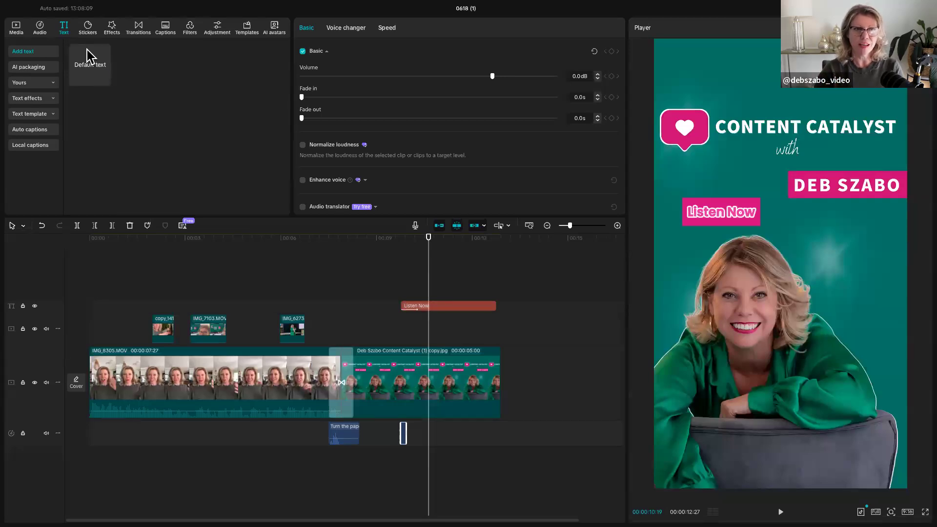
- Open the sticker library and search it for "pointer"
click(90, 28)
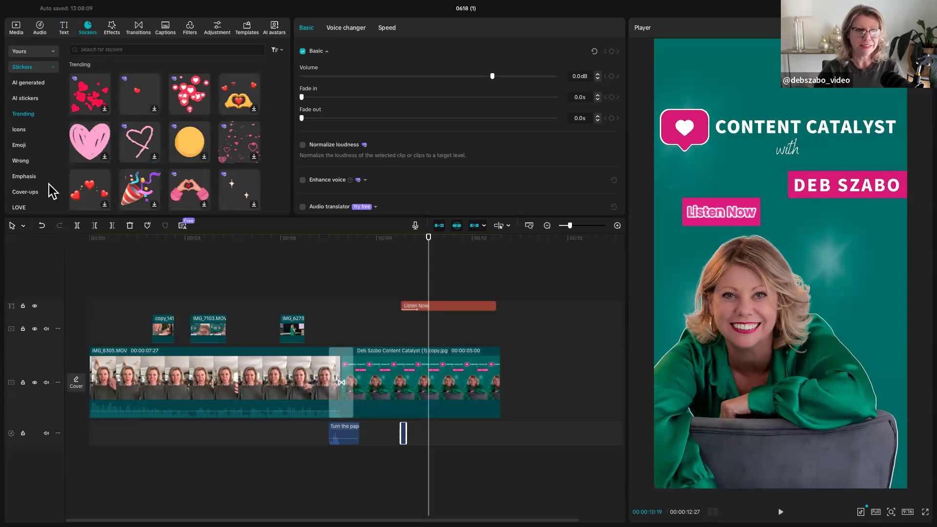
scroll(19, 168, down, 1)
scroll(19, 171, down, 4)
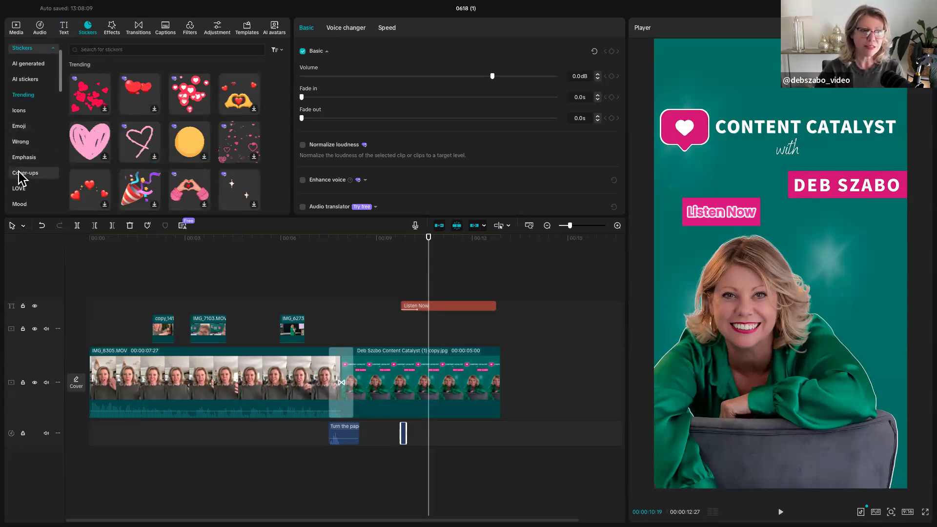
scroll(19, 186, down, 1)
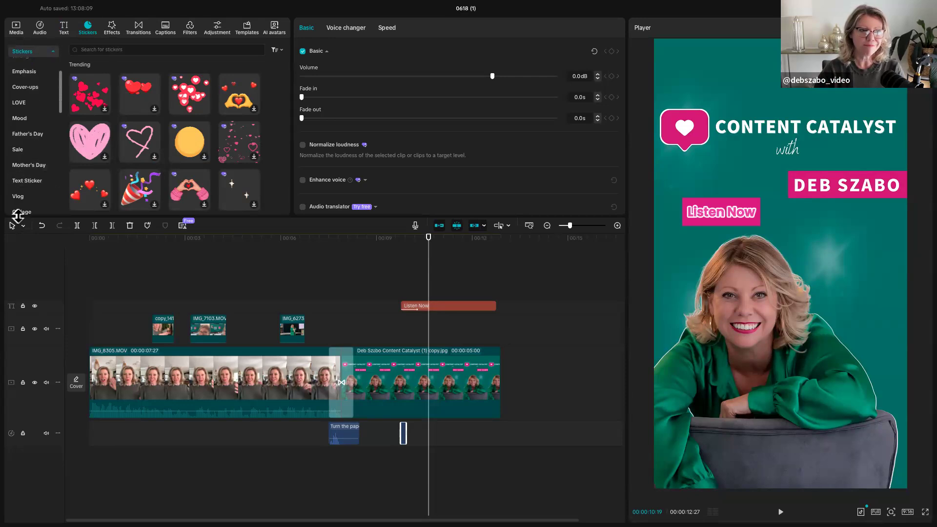
click(120, 50)
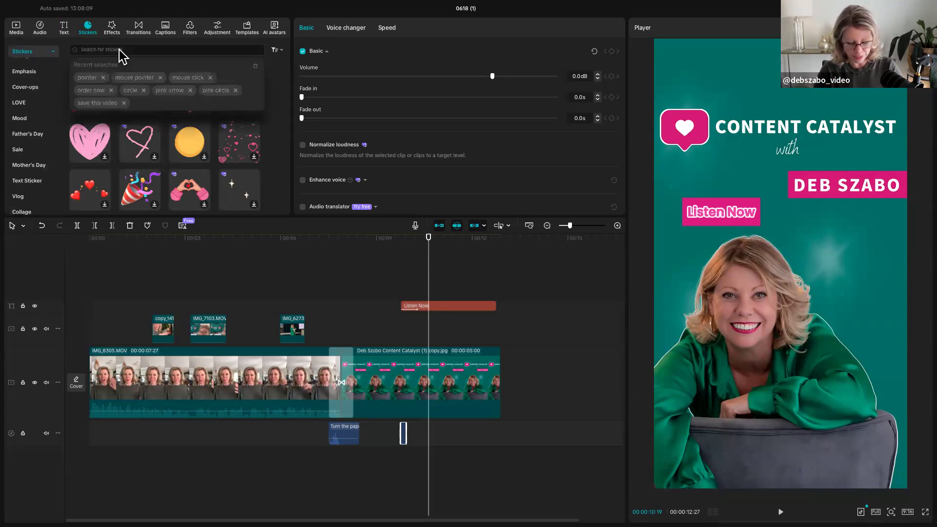
text(po)
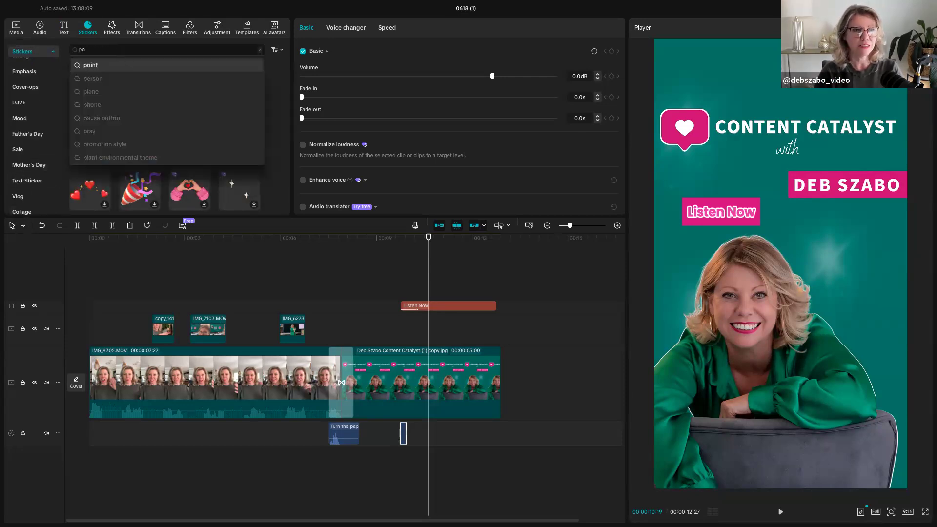
text(in)
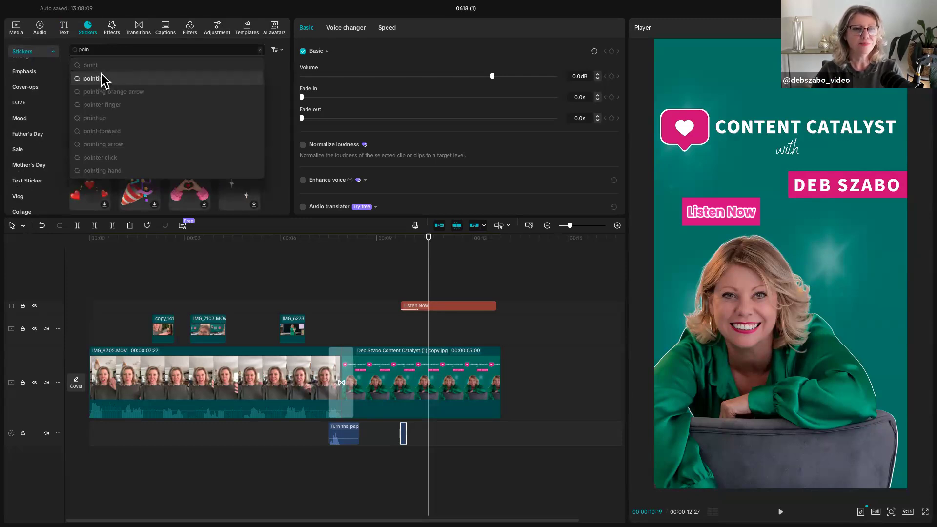
text(ter)
click(100, 70)
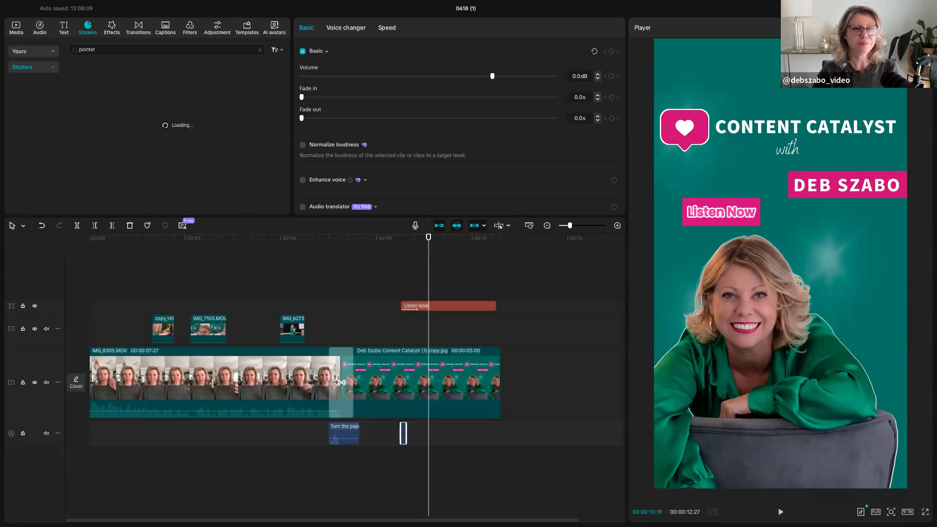
- Add the pink pixel arrow sticker, scale it to 24%, rotate it to -38.51° and place it beside "Listen Now" at X -33, Y 331
scroll(165, 108, down, 3)
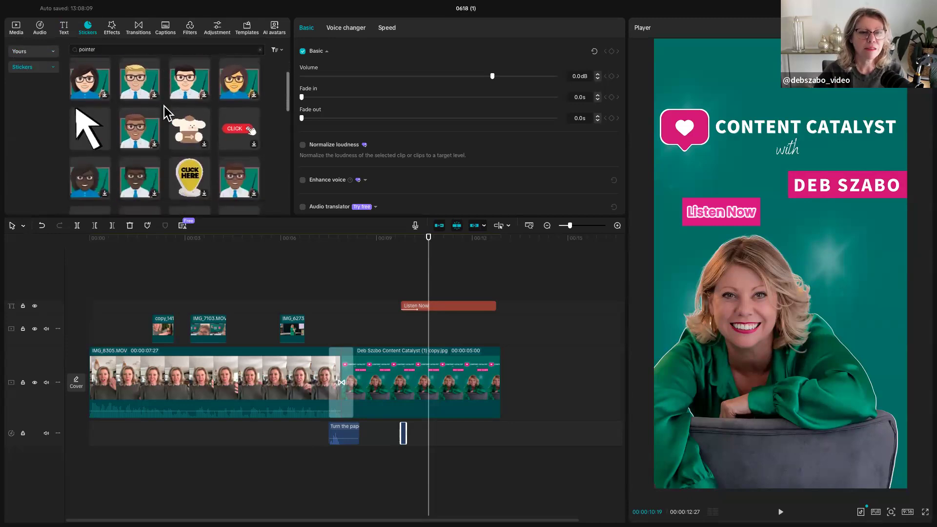
scroll(166, 109, down, 3)
scroll(236, 95, up, 1)
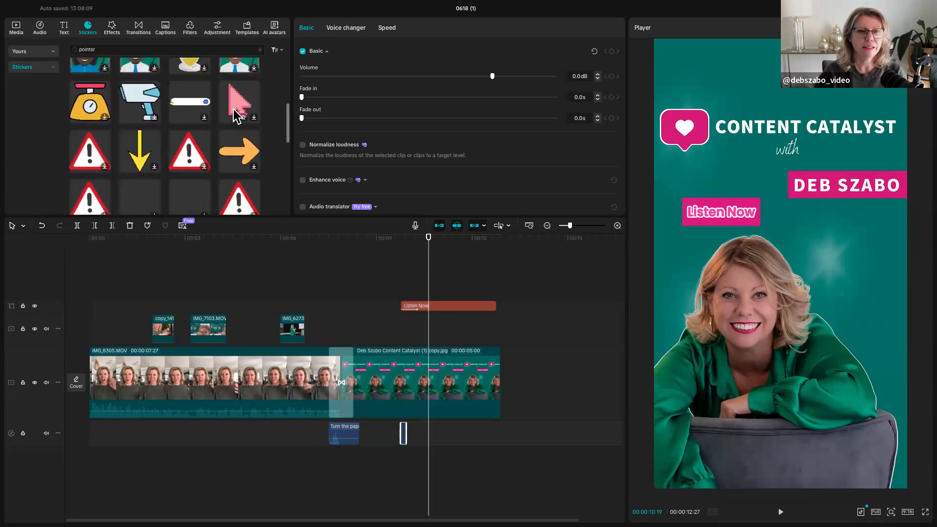
click(236, 114)
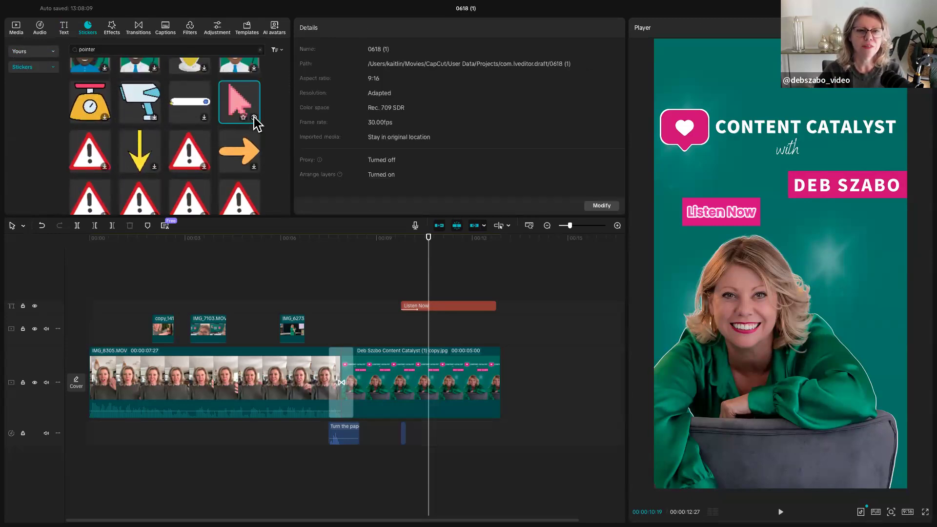
click(253, 117)
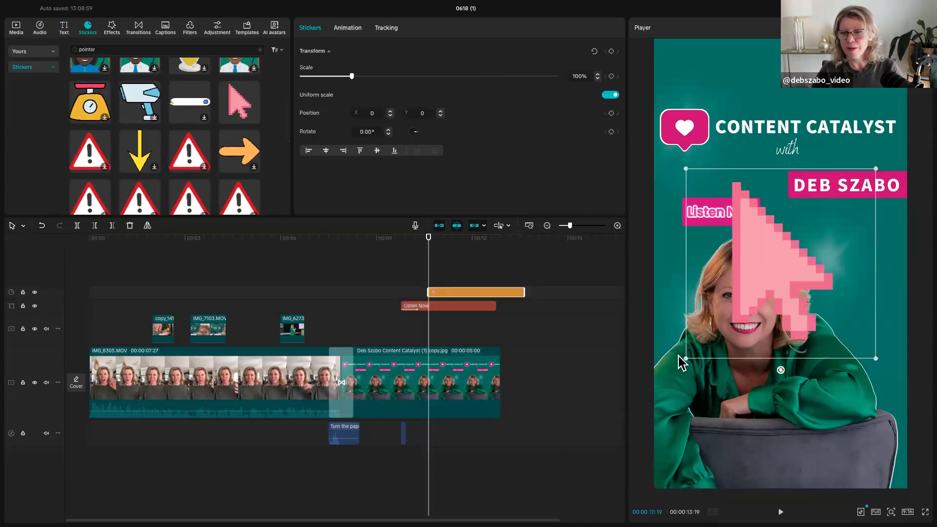
drag(688, 361, 773, 235)
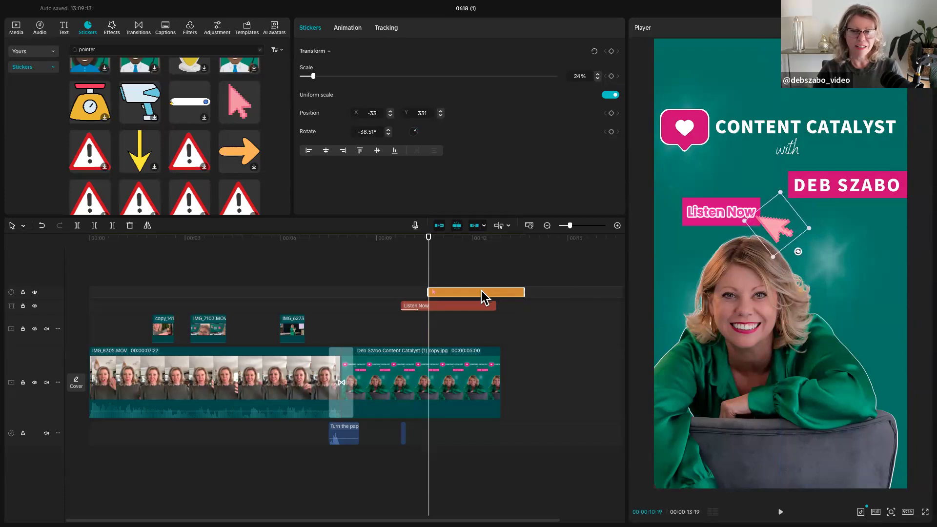
- Trim the end of the pointer sticker clip to before the end of the "Listen Now" clip and preview from the text's start
drag(525, 291, 460, 292)
click(394, 292)
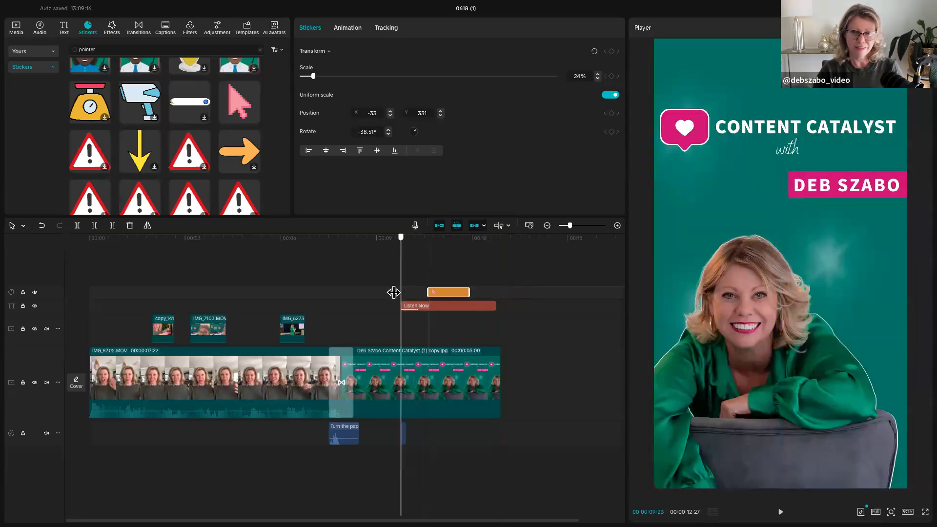
key(space)
key(space)
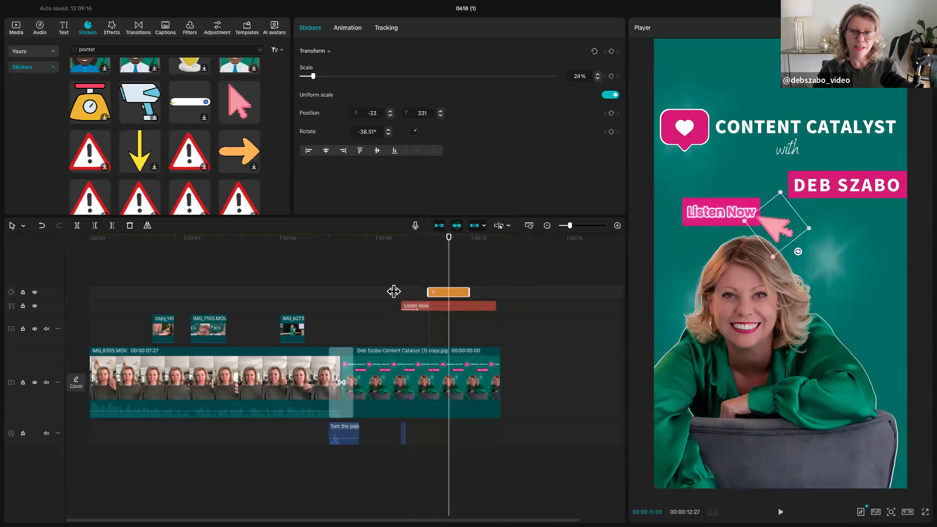
- Search the sound effects for "mouse click", add Click_Mouse_Click_02 just after the pointer sticker's start, and play that section
click(433, 285)
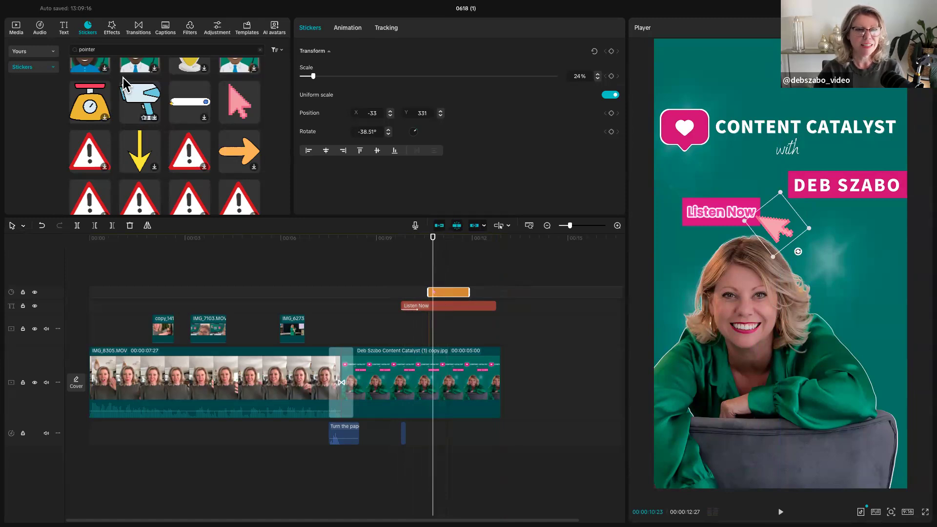
click(40, 28)
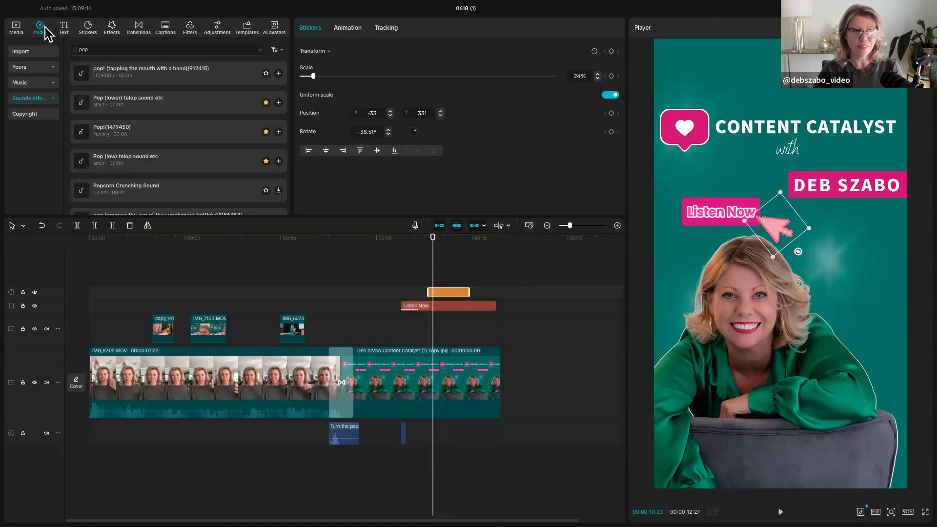
click(111, 49)
text(mous)
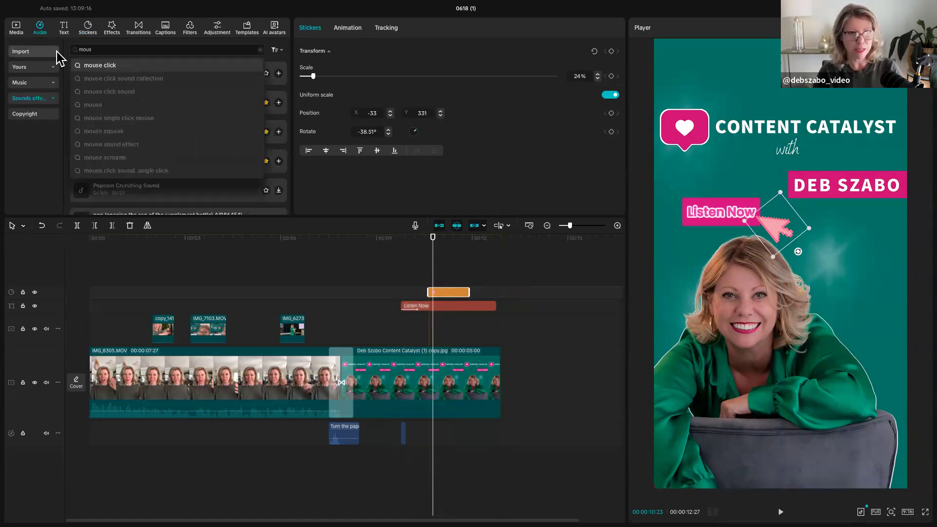
click(94, 67)
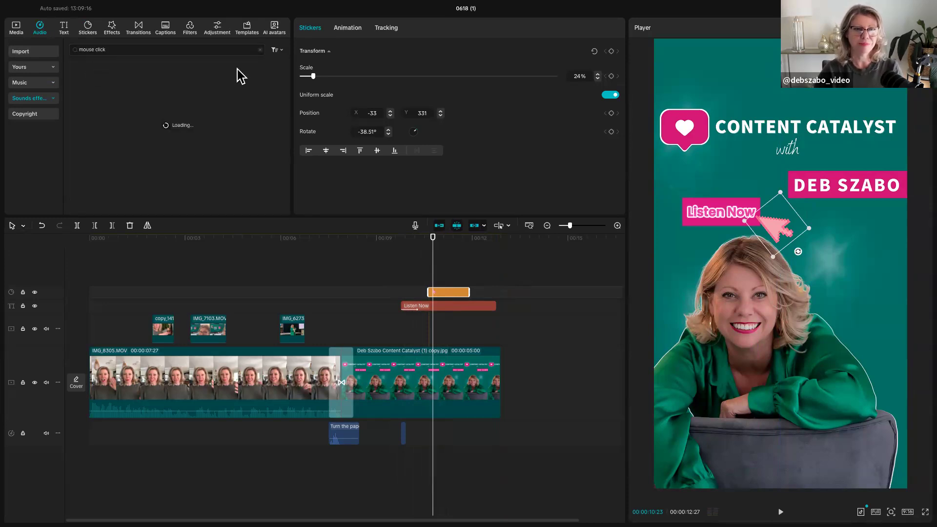
click(278, 73)
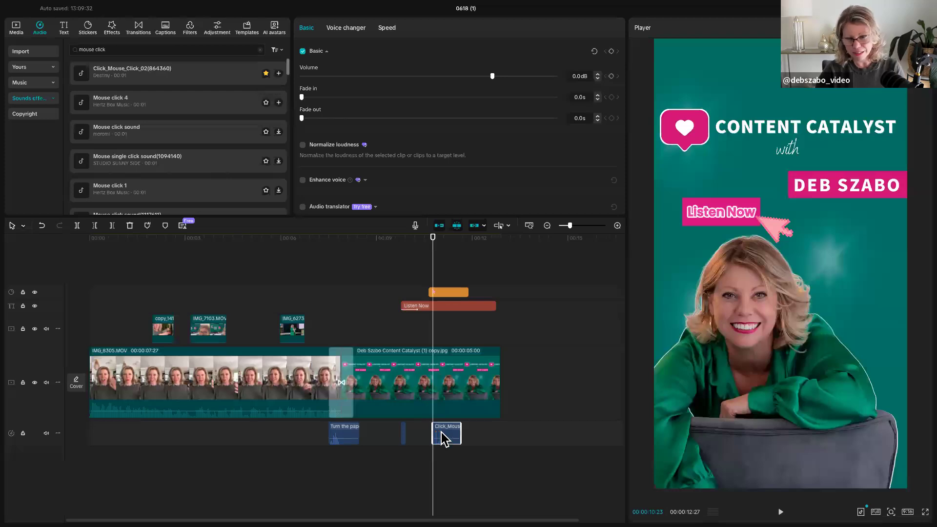
drag(432, 336, 382, 334)
key(space)
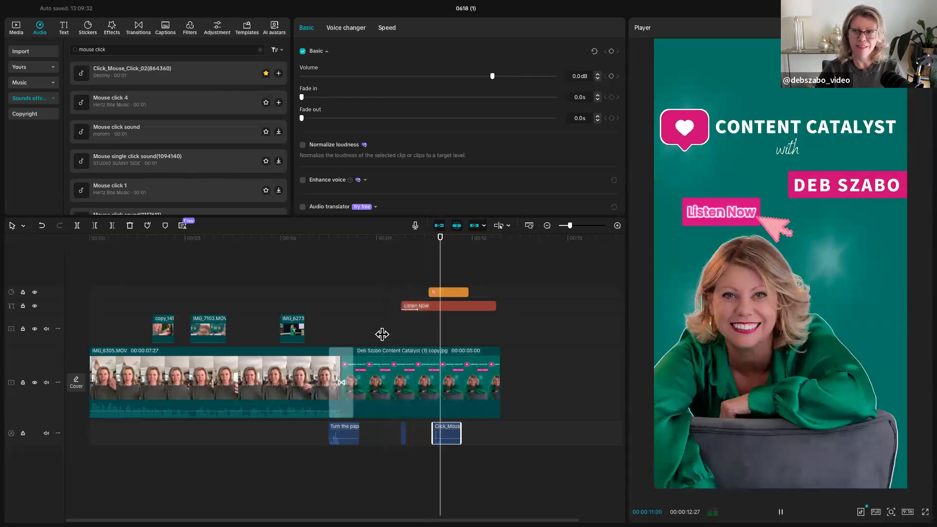
key(space)
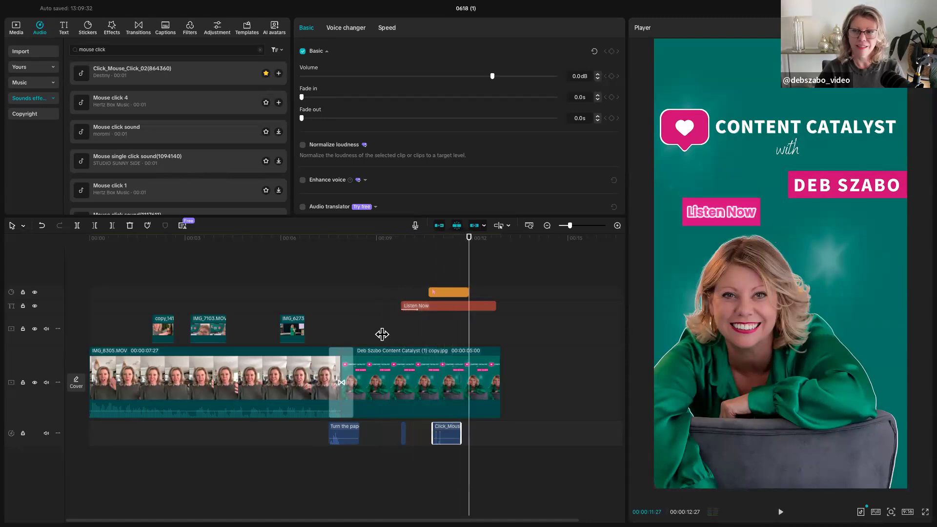
- Trim the pointer sticker clip slightly at both ends so it starts with the mouse click sound, and play the ending
click(454, 294)
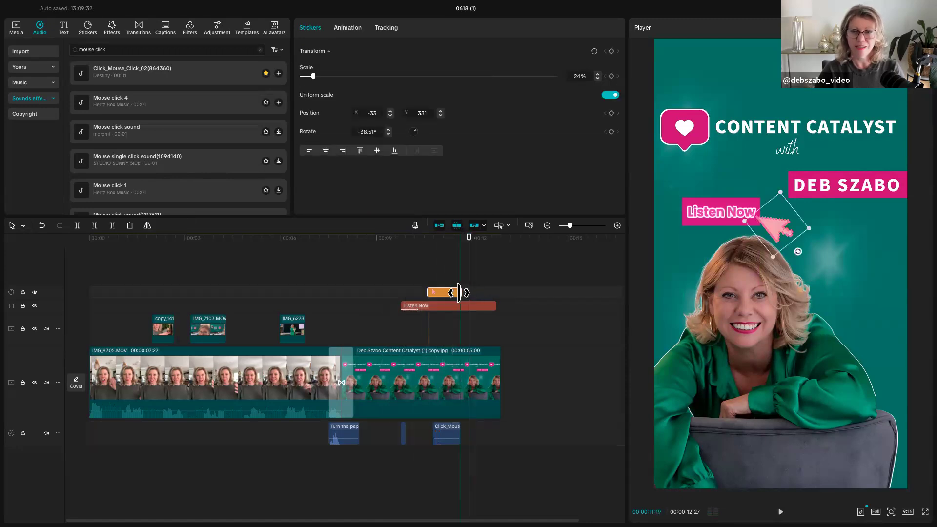
drag(470, 286, 433, 283)
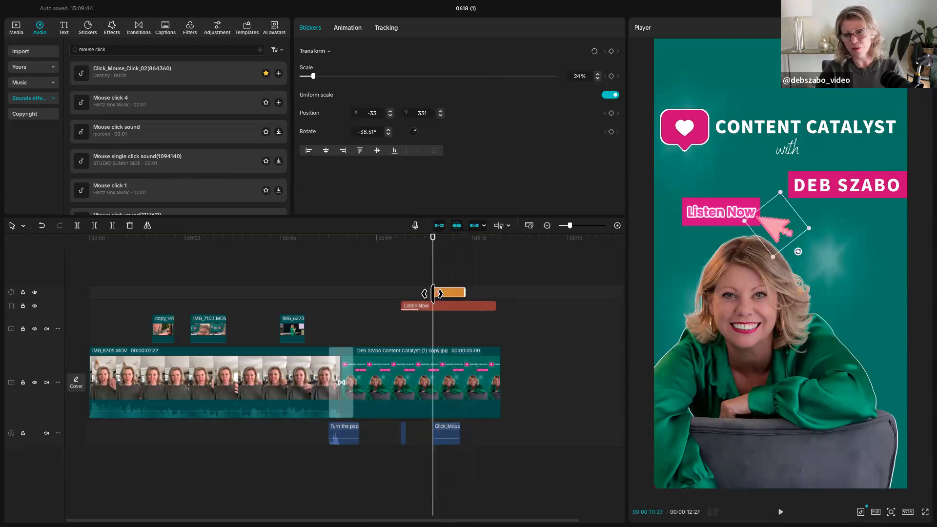
drag(420, 273, 385, 273)
key(space)
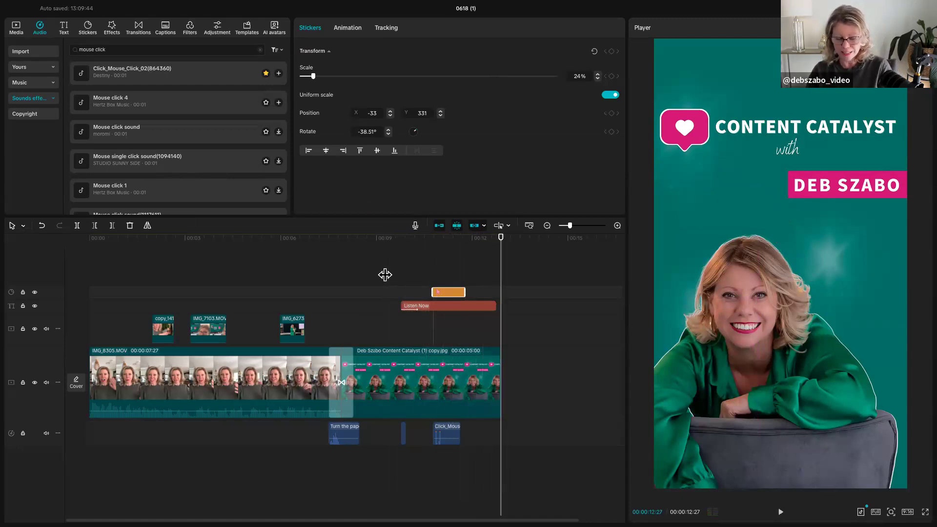
- Search the sticker library for "clock ticking" and browse the clock stickers found
click(88, 27)
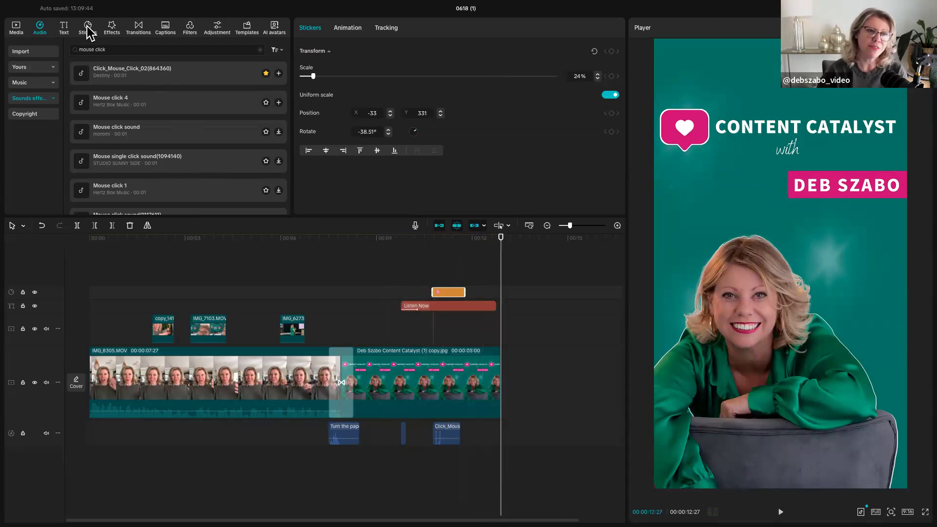
scroll(90, 122, up, 5)
click(71, 49)
drag(96, 50, 71, 49)
text(c)
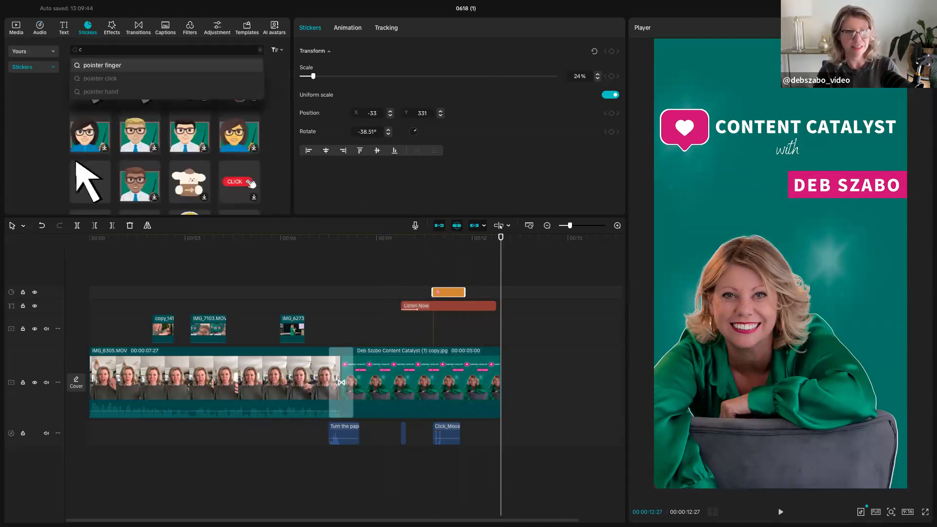
text(lock)
click(100, 66)
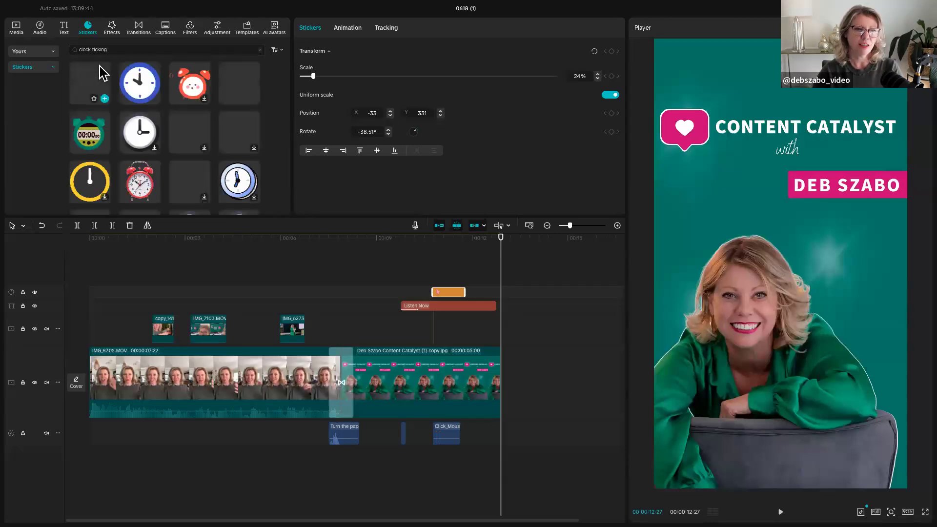
scroll(142, 144, down, 2)
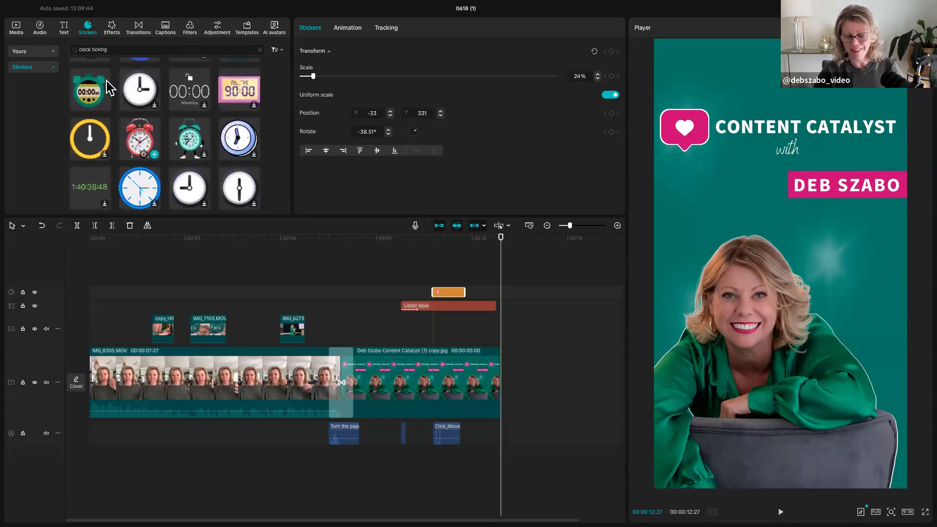
scroll(109, 118, down, 1)
scroll(109, 118, down, 5)
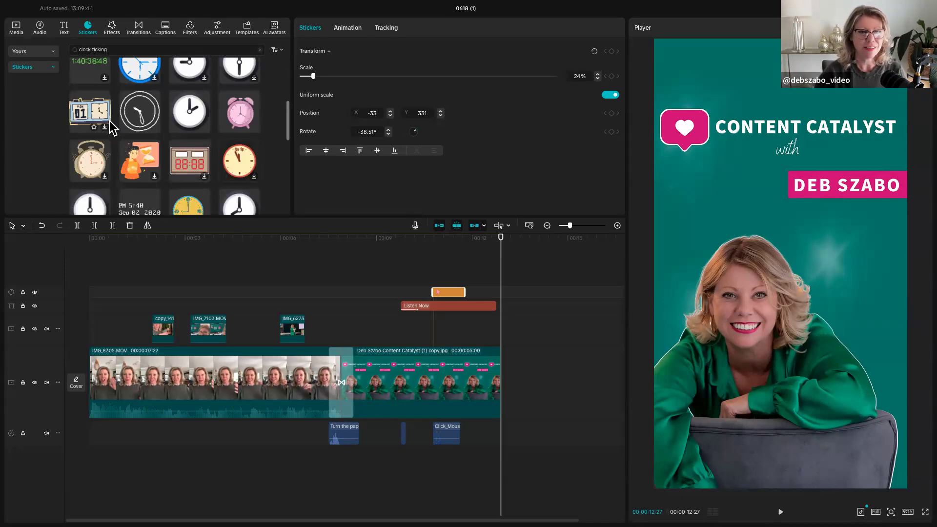
scroll(108, 146, down, 2)
scroll(109, 147, down, 8)
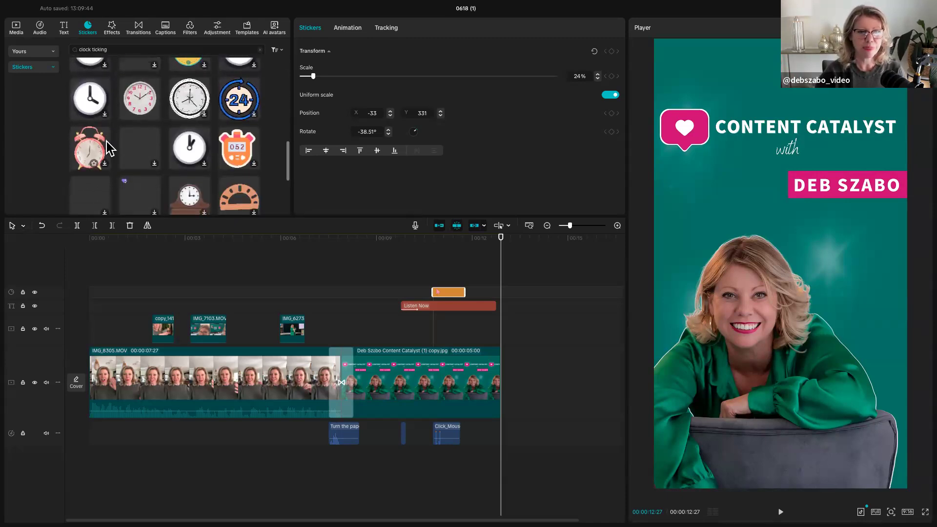
scroll(110, 146, down, 6)
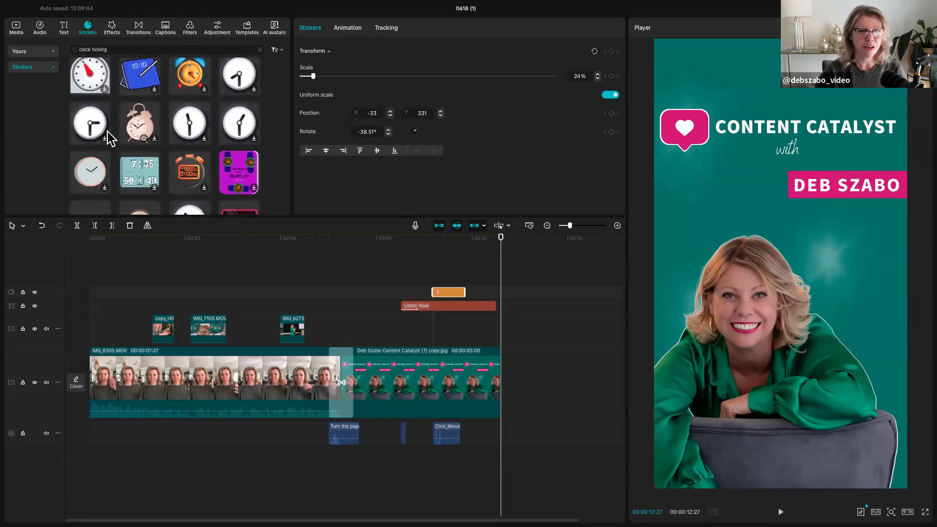
scroll(94, 136, up, 10)
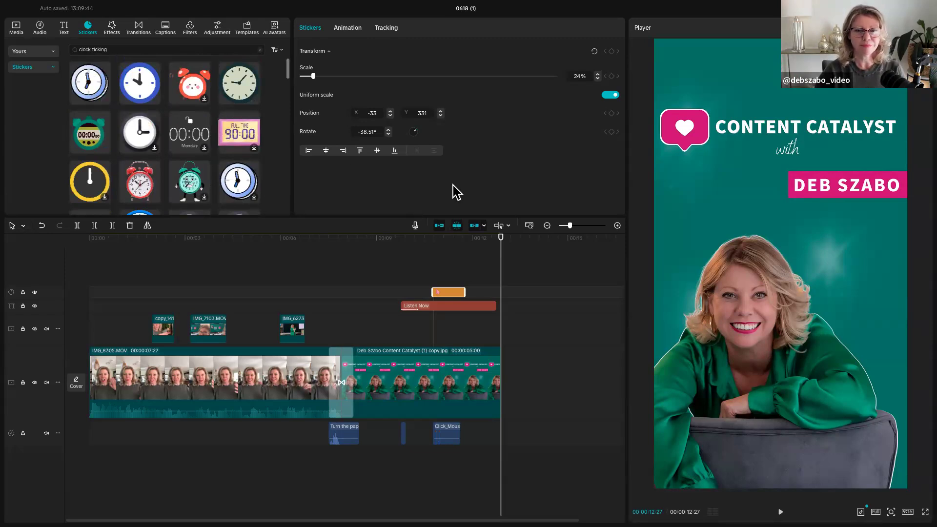
- Add the first blue-and-white clock sticker over the closing image just after the transition, shorten its clip to under one second, and preview it
click(360, 266)
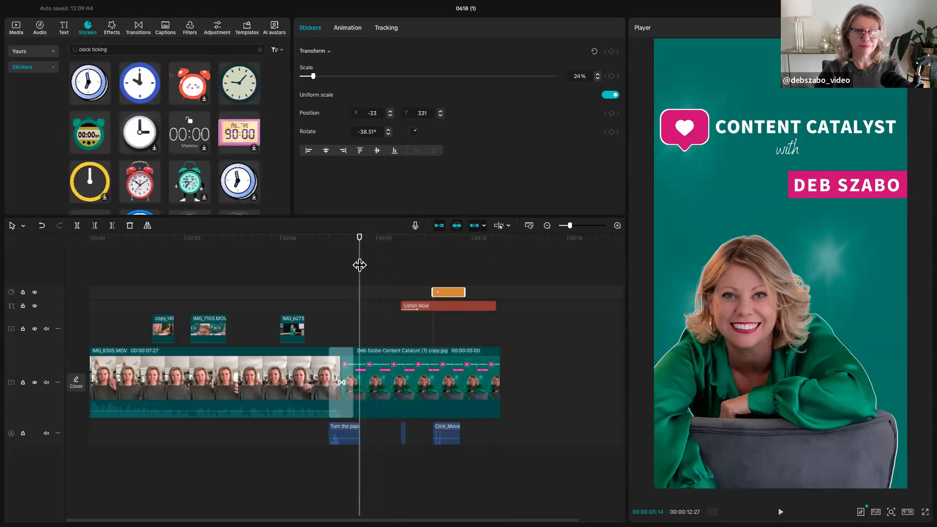
click(104, 99)
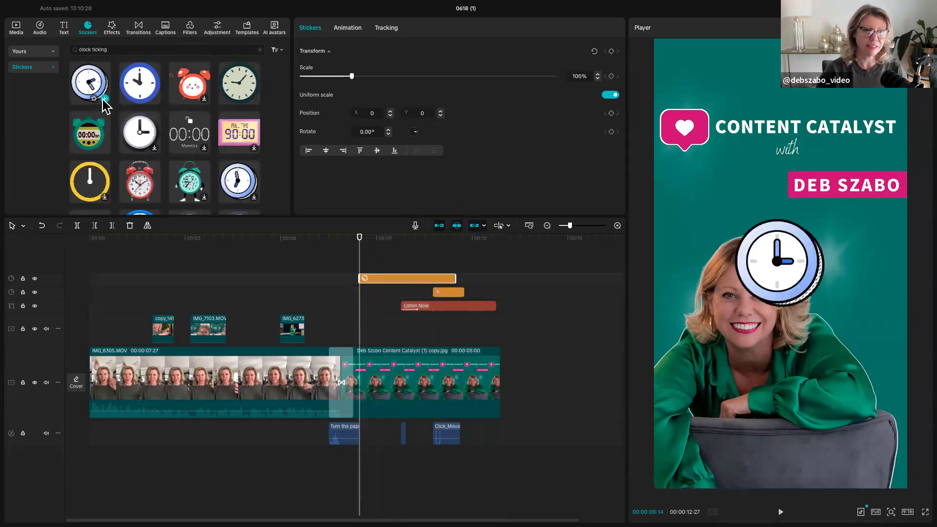
drag(455, 279, 385, 279)
key(space)
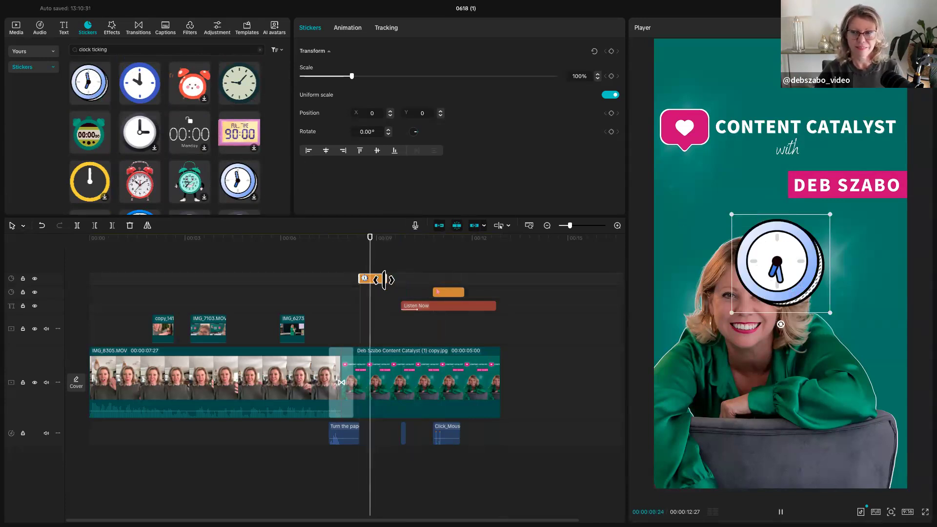
key(space)
- Move the clock sticker clip to about half a second into the talking-head video and play from the beginning
drag(371, 281, 116, 287)
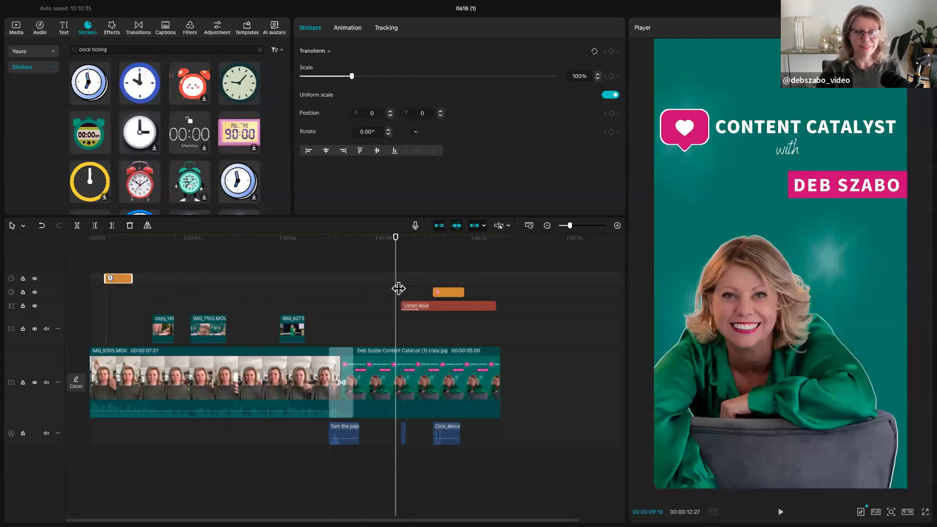
click(367, 287)
drag(366, 295, 101, 288)
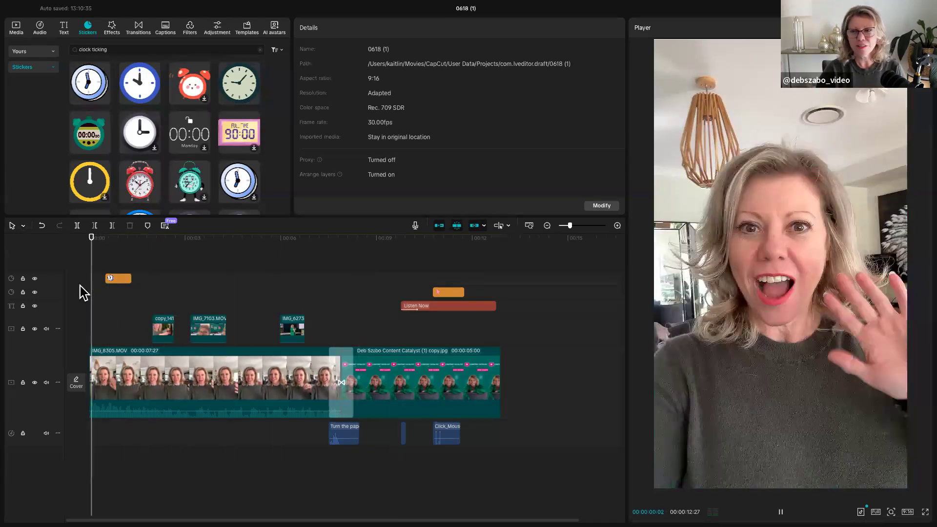
- Extend the end of the clock sticker clip slightly, place the sticker beside the speaker's head at X 439, Y 1066, and preview the opening
click(122, 280)
drag(133, 279, 143, 279)
drag(800, 130, 843, 82)
drag(122, 272, 105, 272)
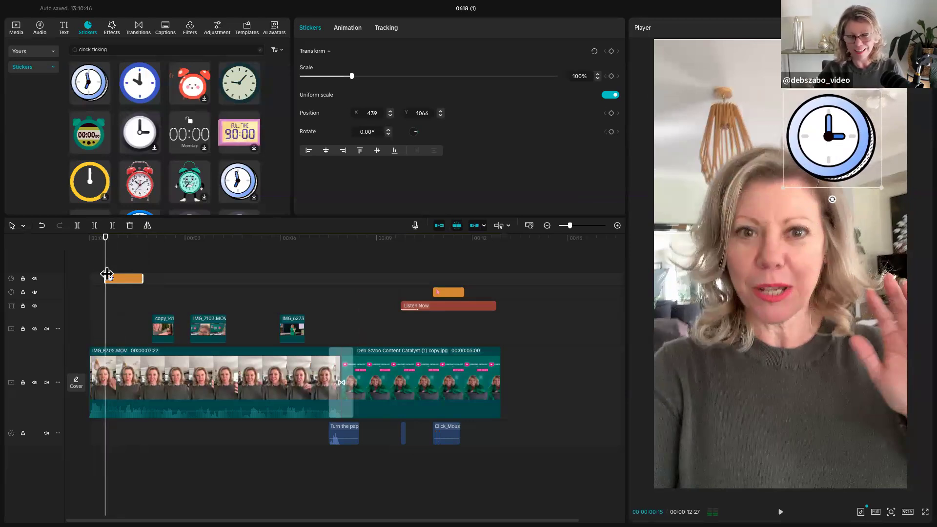
drag(105, 271, 88, 268)
key(space)
key(space)
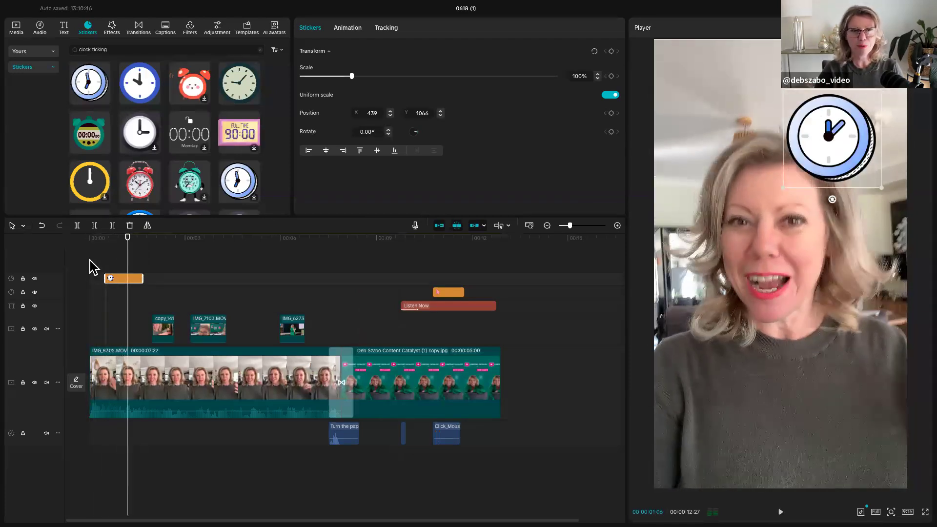
- Search the sound effects library for "clock ticking"
click(39, 28)
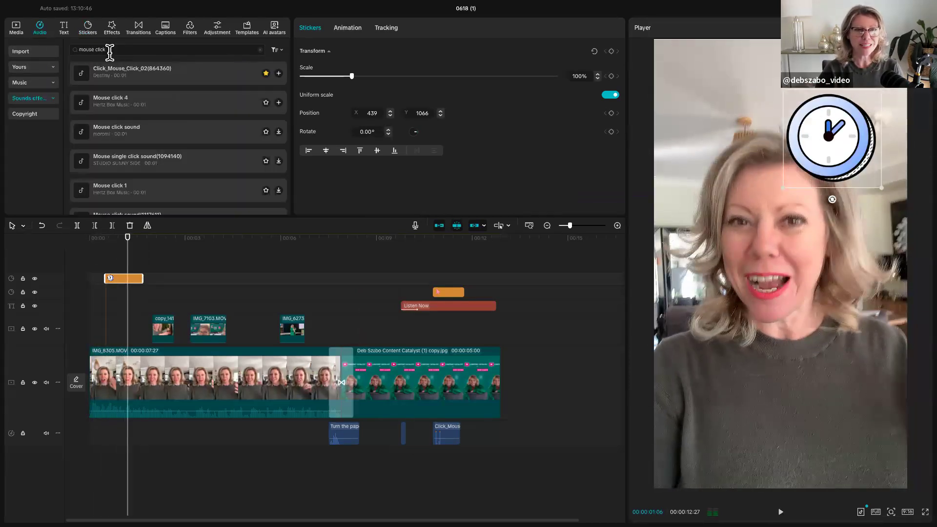
click(70, 51)
text(clock)
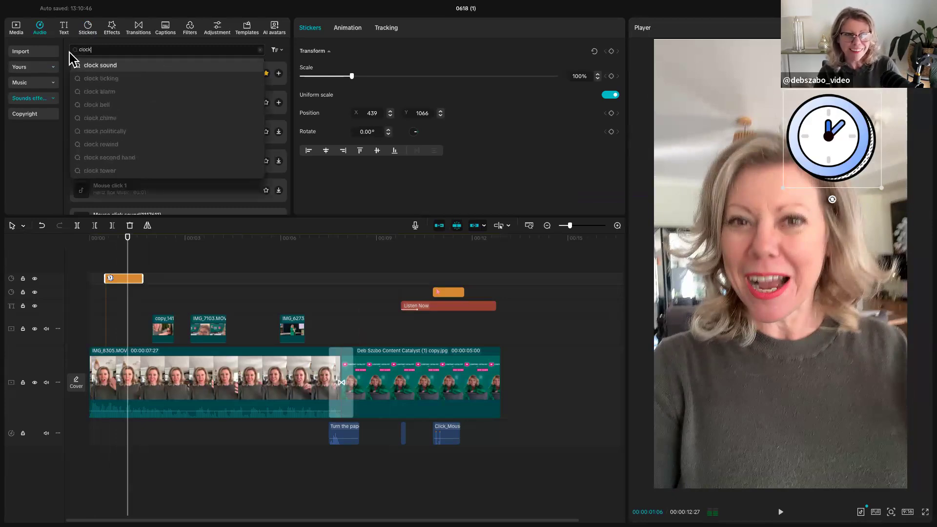
text( tick)
click(103, 68)
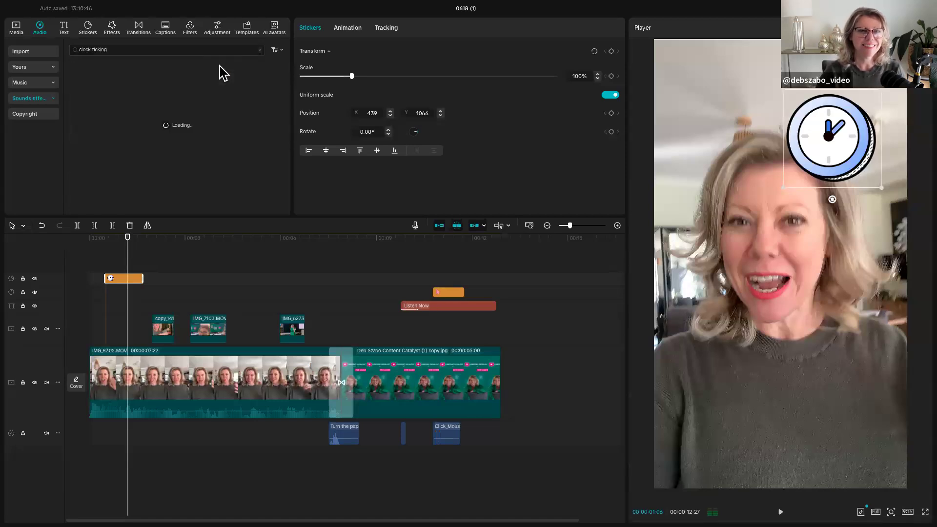
- Audition several clock ticking sound effects and add "Sound of the clock "Citchitchitch ..."" to the timeline
click(209, 79)
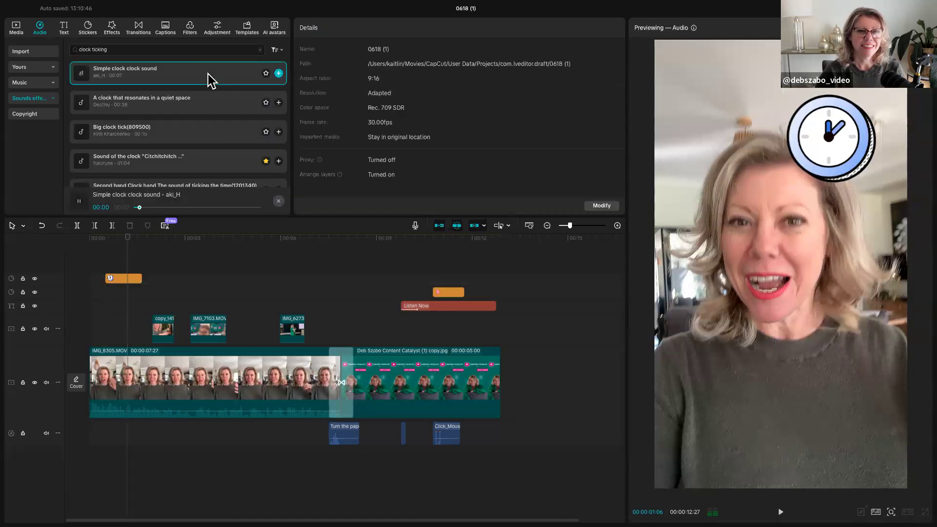
click(202, 104)
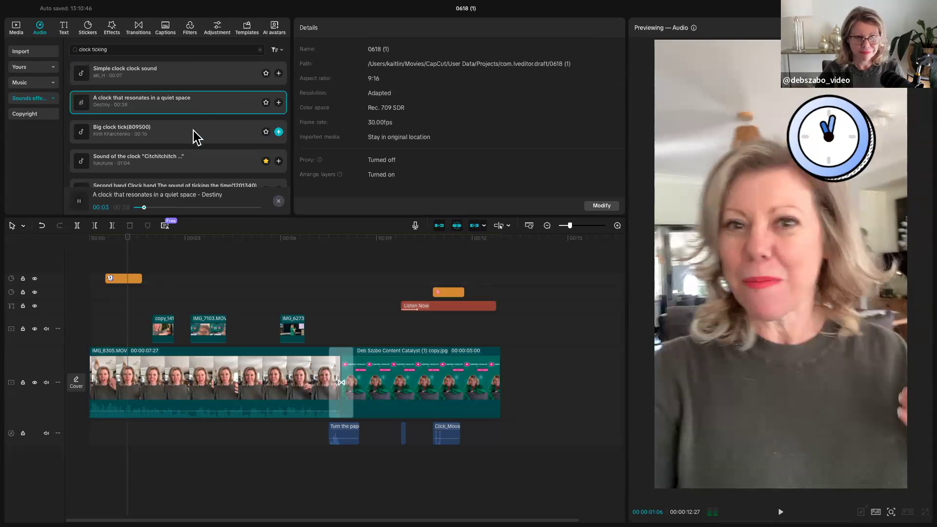
click(190, 168)
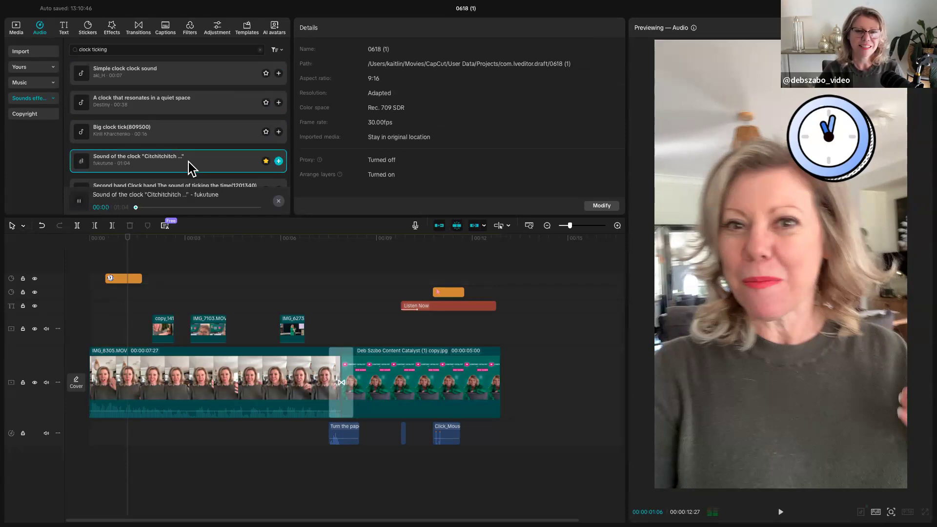
click(279, 162)
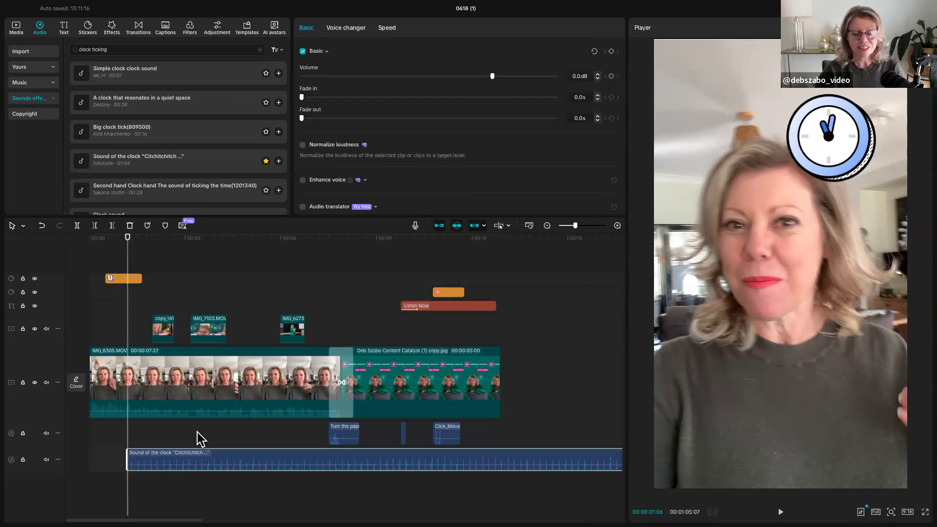
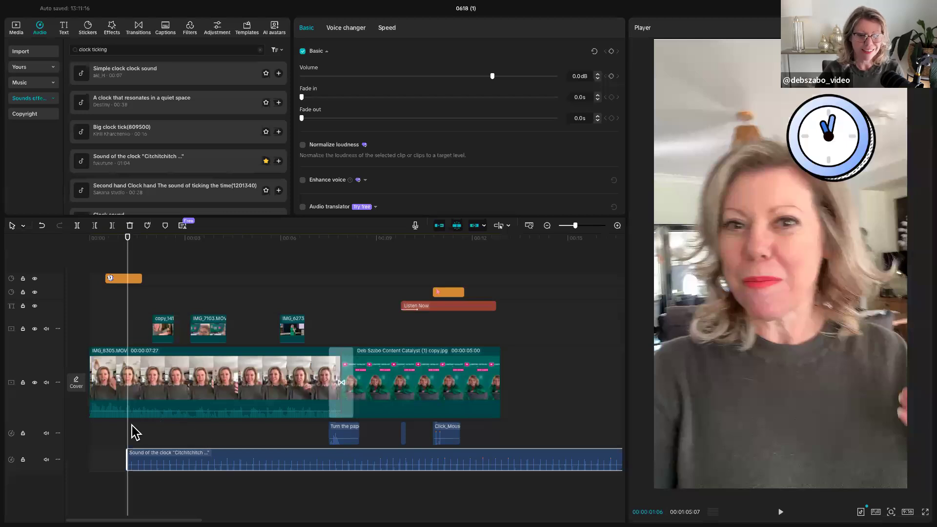
- Align the clock ticking sound with the clock sticker's start, trim it off at the sticker's end, and preview the opening
click(101, 439)
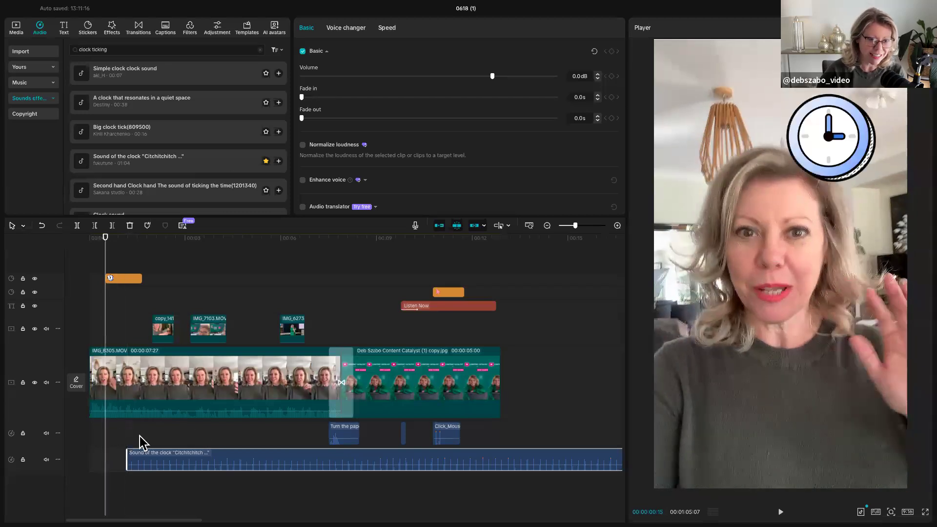
drag(163, 456, 143, 447)
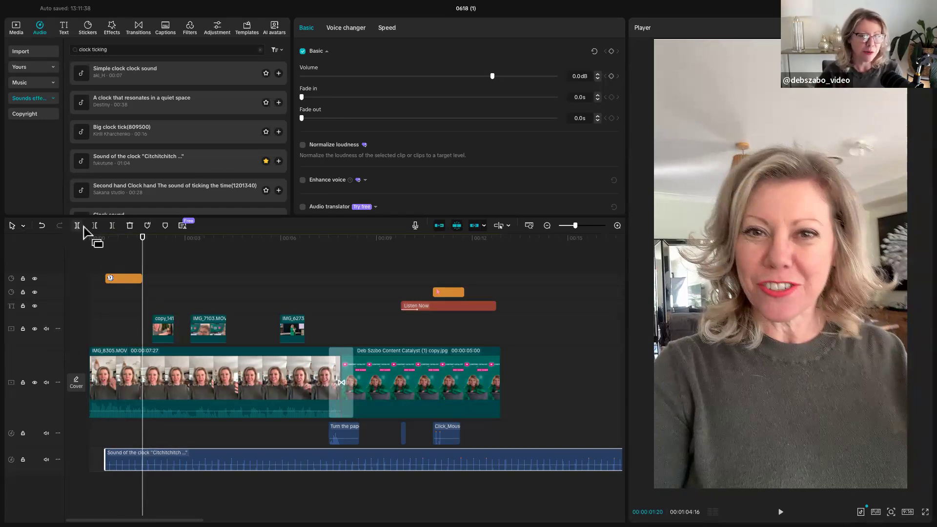
click(112, 226)
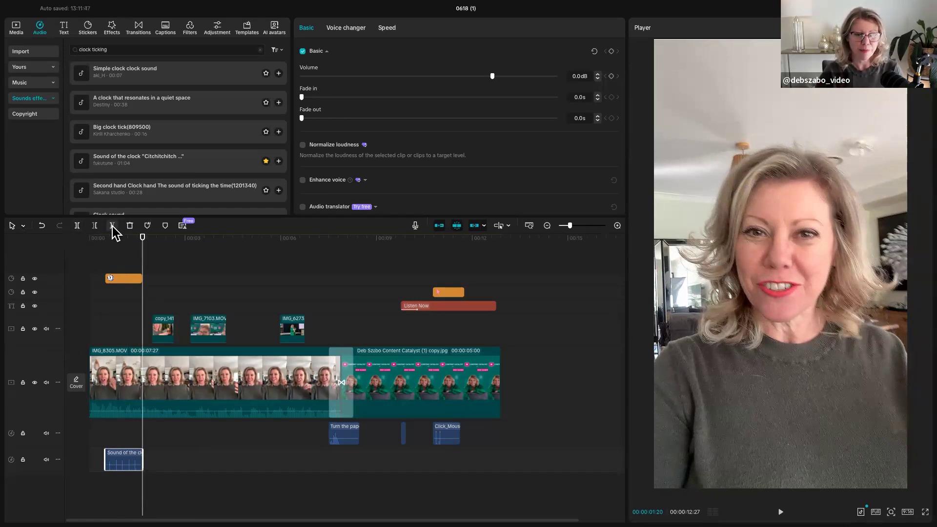
drag(143, 270, 102, 269)
key(space)
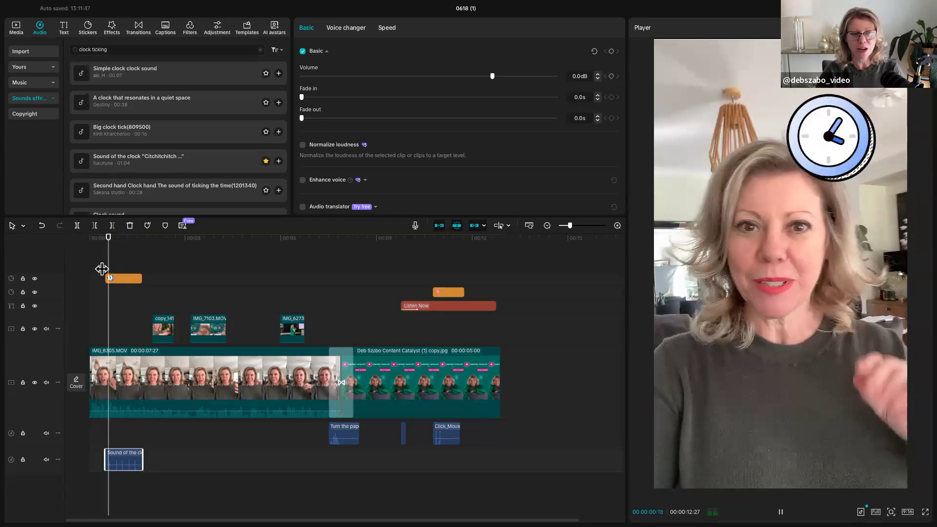
- Stop playback, check the second B-roll clip, and move the clock ticking sound onto the other sound effects' track
click(157, 238)
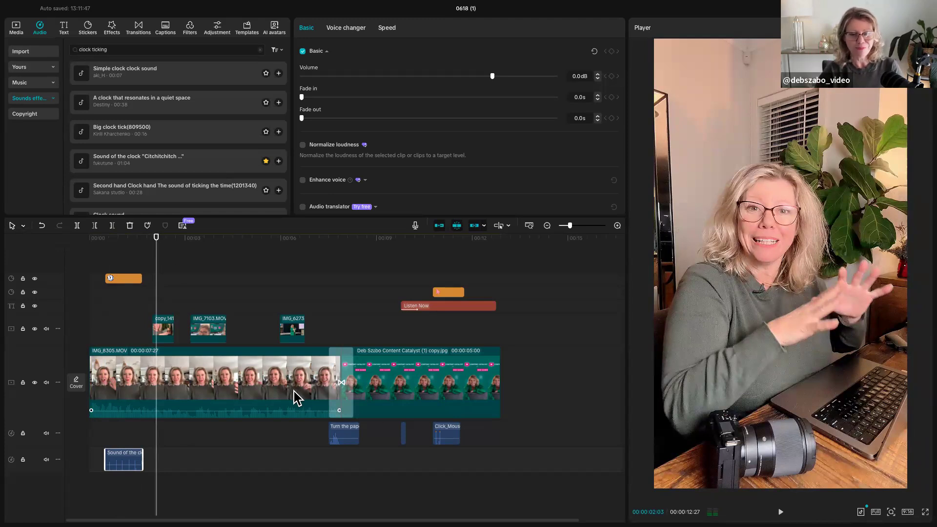
drag(156, 277, 210, 274)
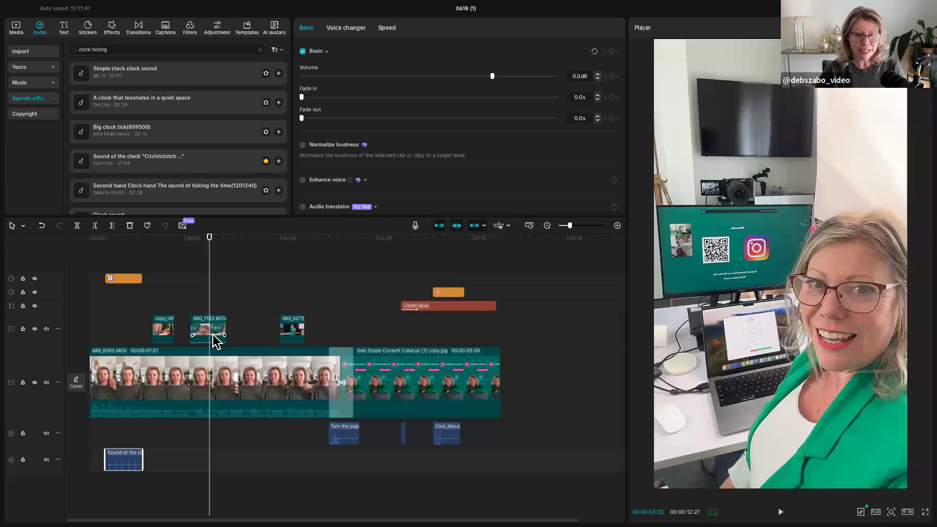
click(216, 340)
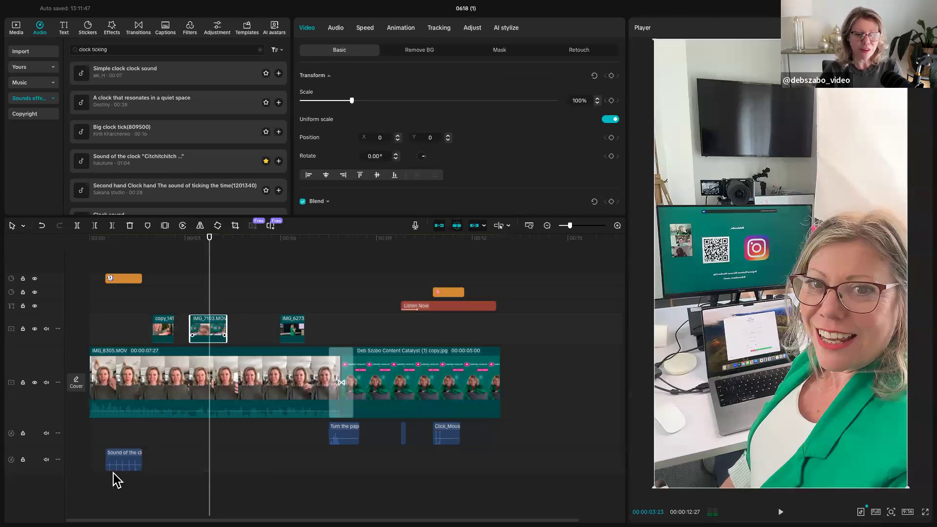
drag(126, 461, 126, 434)
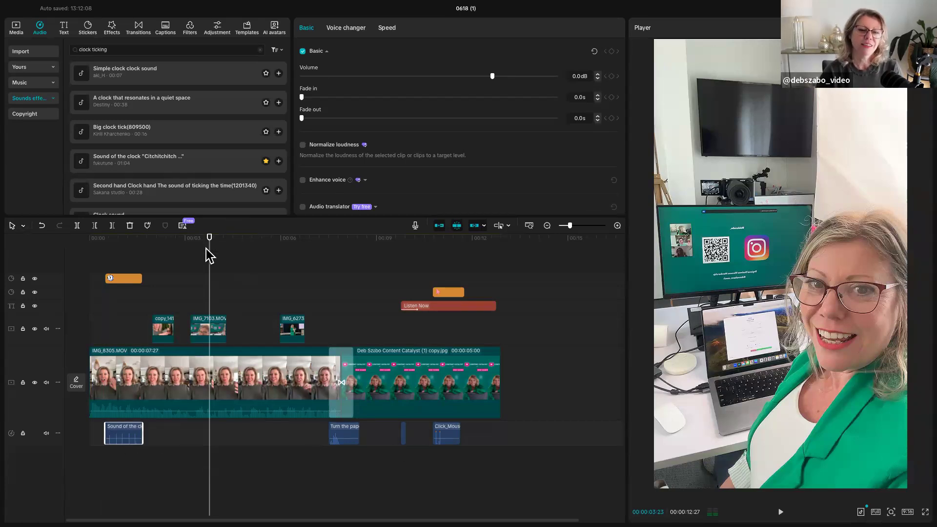
drag(263, 262, 446, 272)
click(441, 306)
click(446, 292)
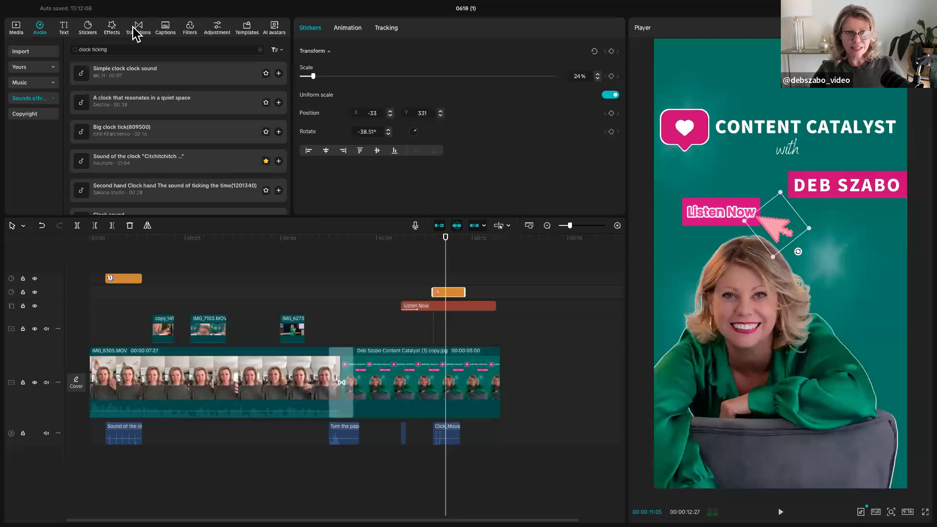
- Generate automatic captions from the start of the video using the white serif "The quick" Trending caption template
click(166, 29)
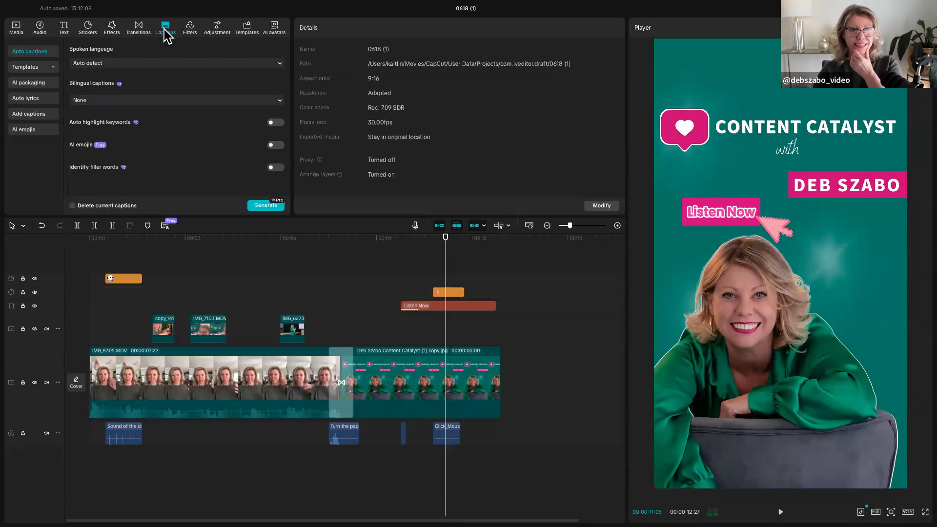
drag(445, 262, 70, 266)
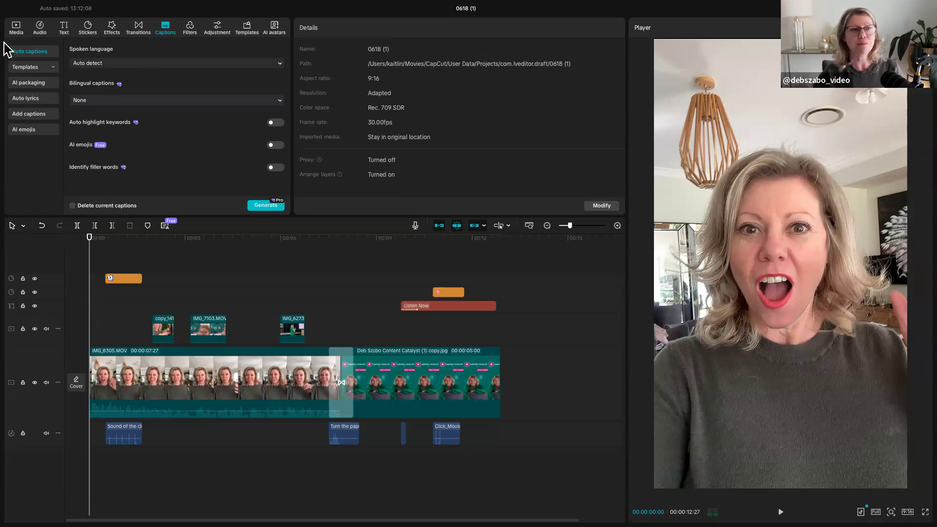
click(27, 67)
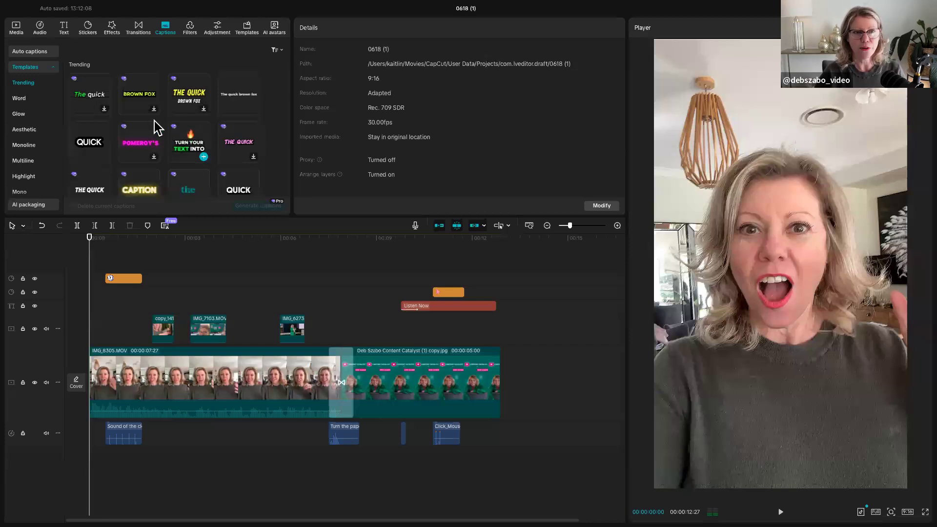
scroll(160, 137, down, 1)
scroll(159, 137, down, 3)
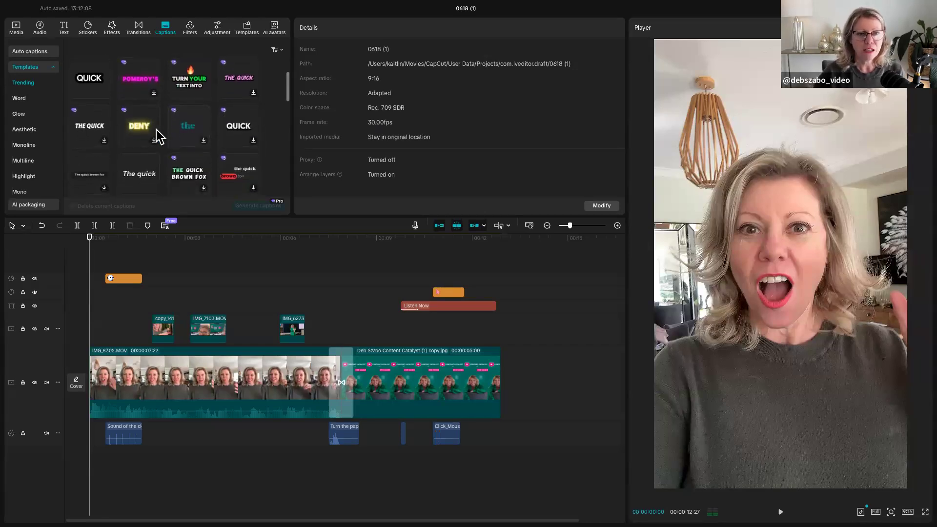
scroll(158, 137, down, 3)
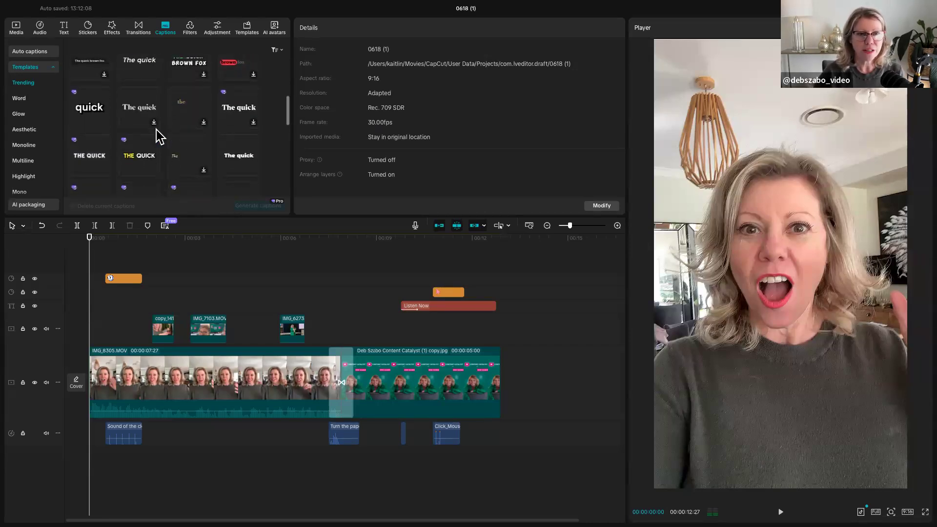
click(133, 107)
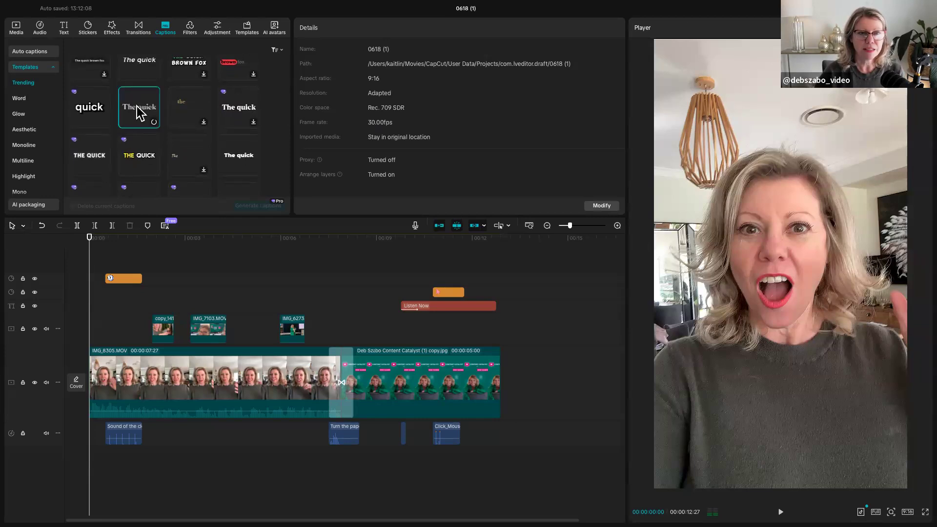
click(249, 206)
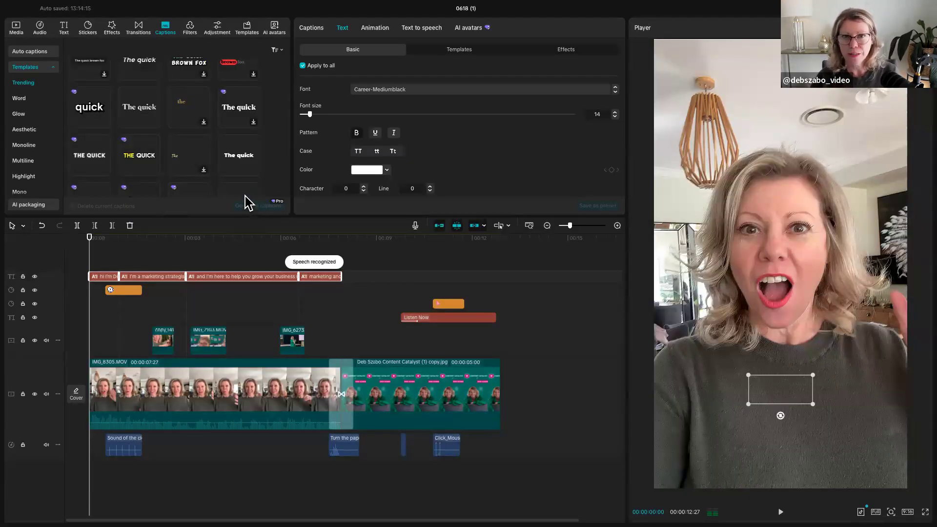
- Try the captions near the top of the frame beside the clock sticker and move them back to just below the speaker's neck
drag(91, 270, 108, 271)
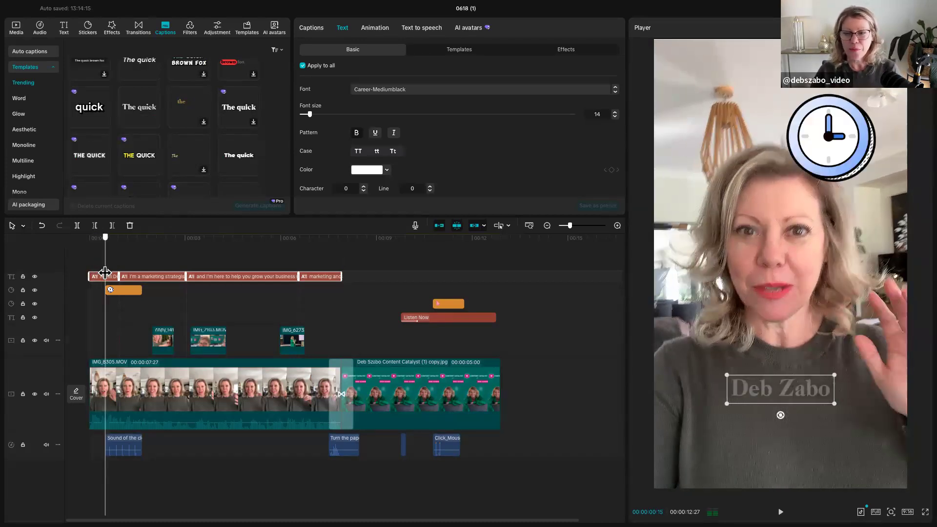
click(746, 393)
drag(747, 393, 716, 126)
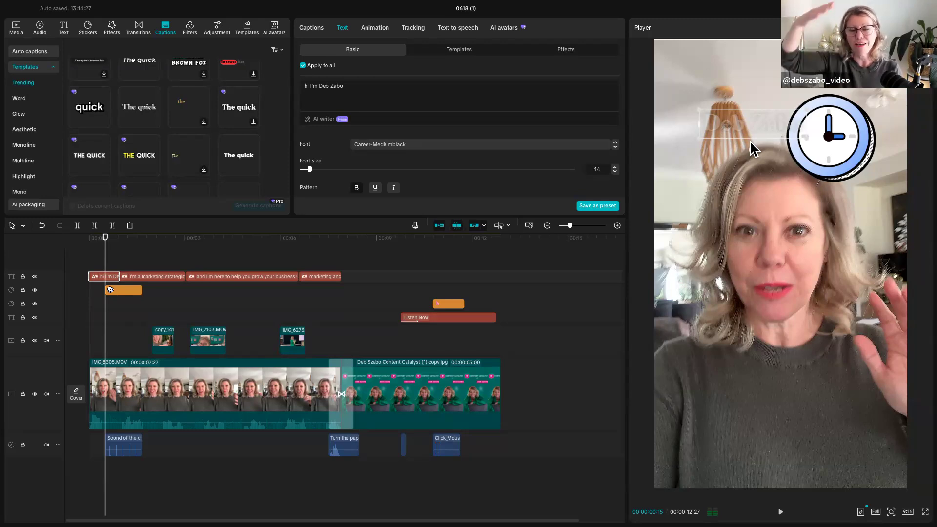
click(763, 108)
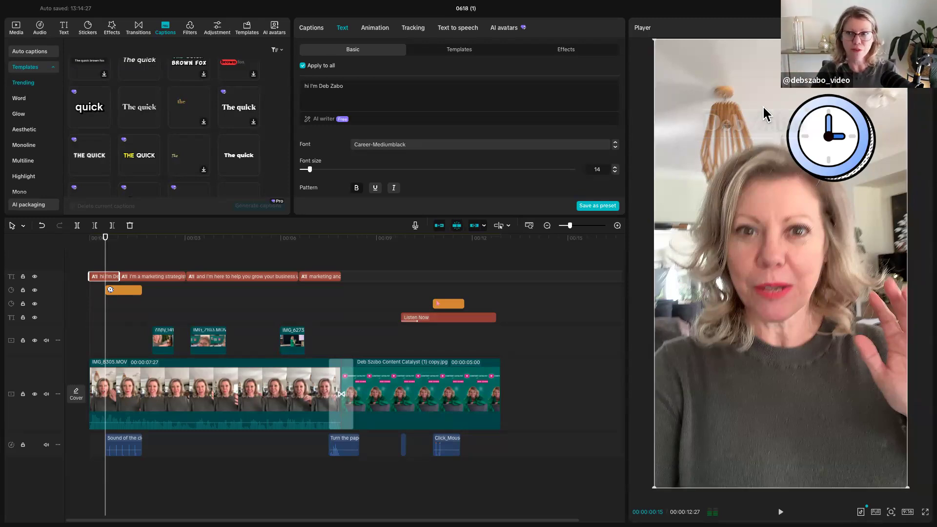
click(196, 277)
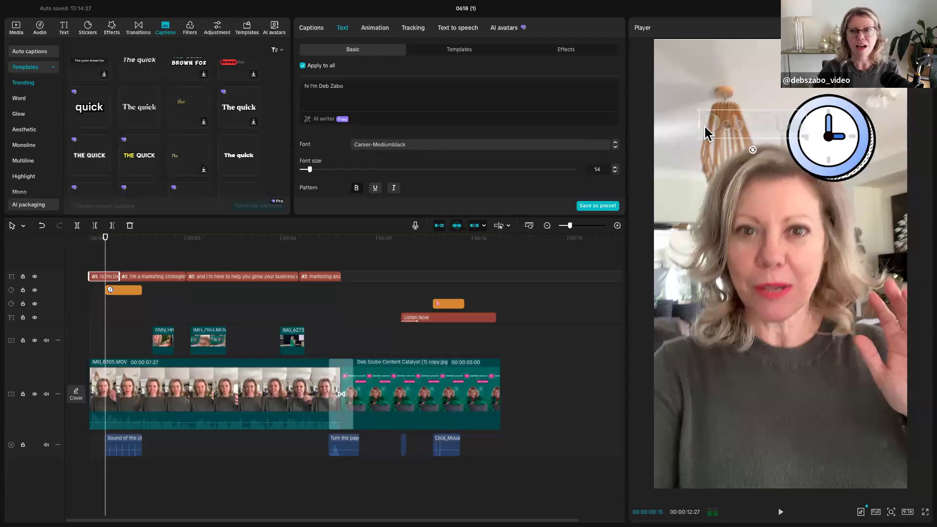
drag(724, 136, 788, 177)
drag(762, 318, 755, 354)
mouse_move(106, 268)
mouse_down()
mouse_move(122, 268)
mouse_move(108, 268)
mouse_up()
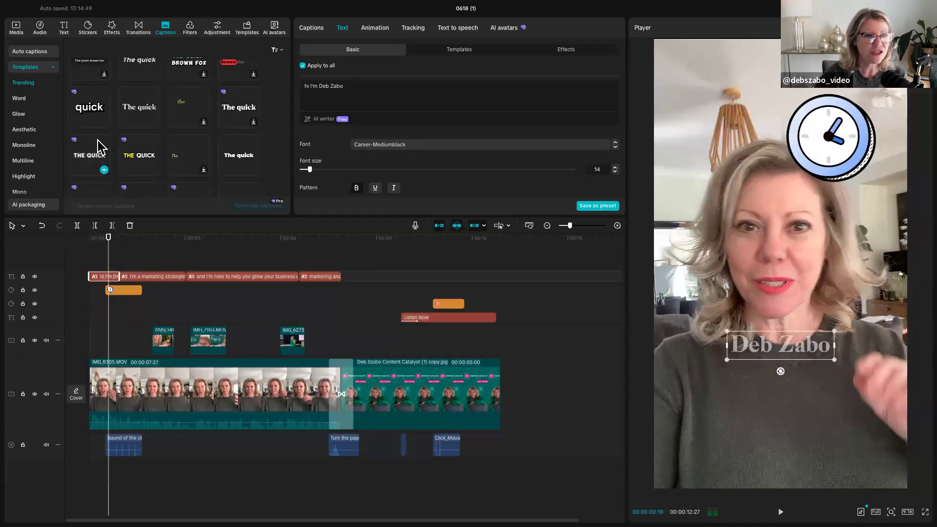
- Replace the current captions with newly generated ones using the pink-outlined "The quick brown fox" Monoline template
scroll(142, 136, down, 3)
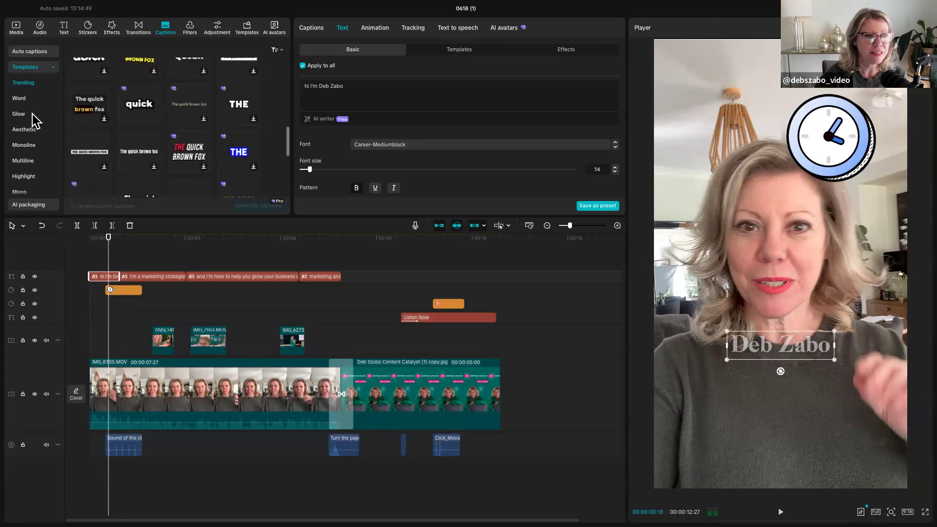
click(25, 147)
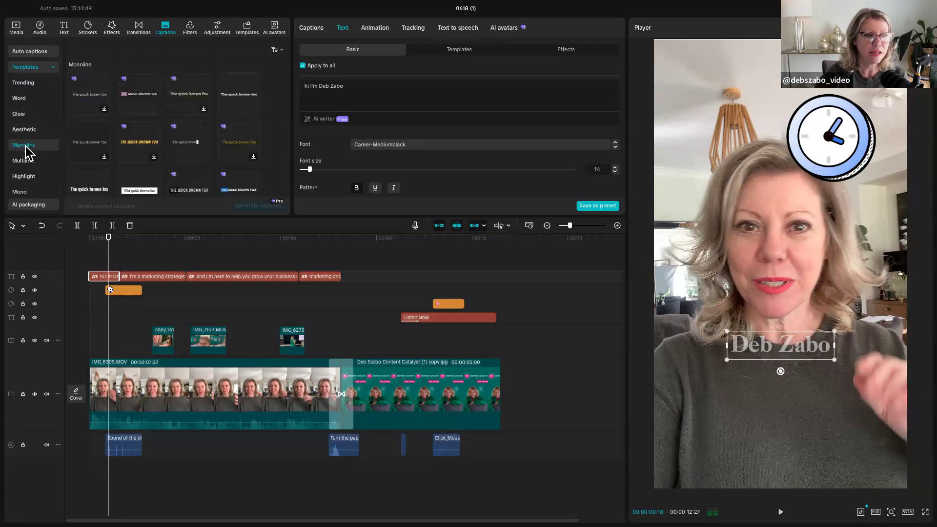
scroll(112, 122, down, 2)
scroll(115, 122, down, 5)
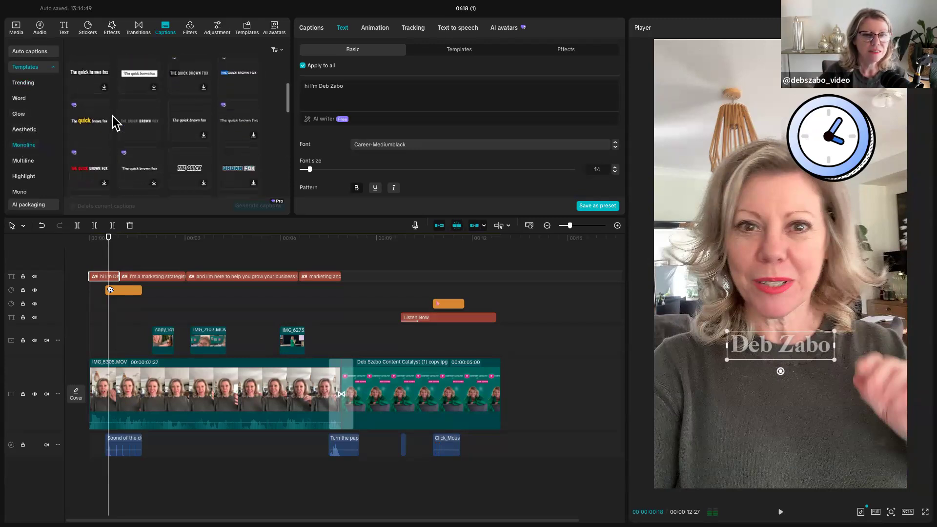
click(201, 121)
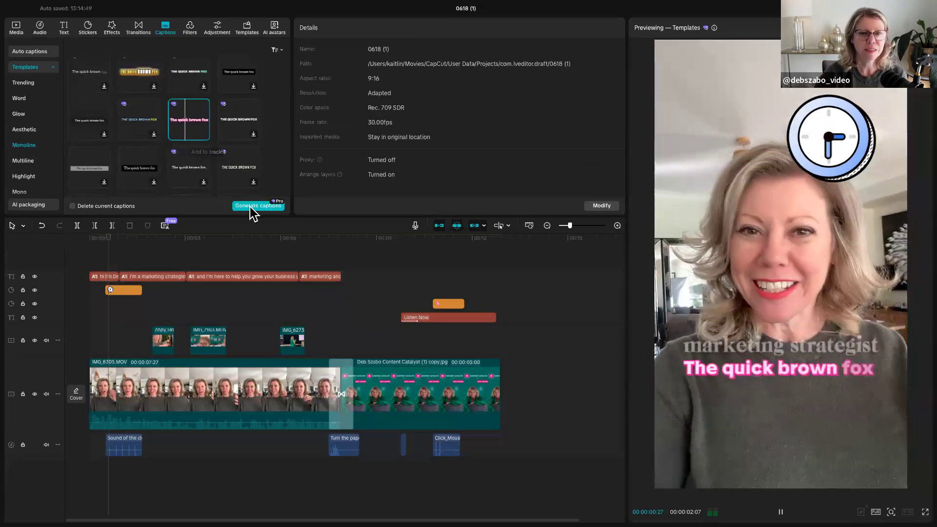
click(72, 206)
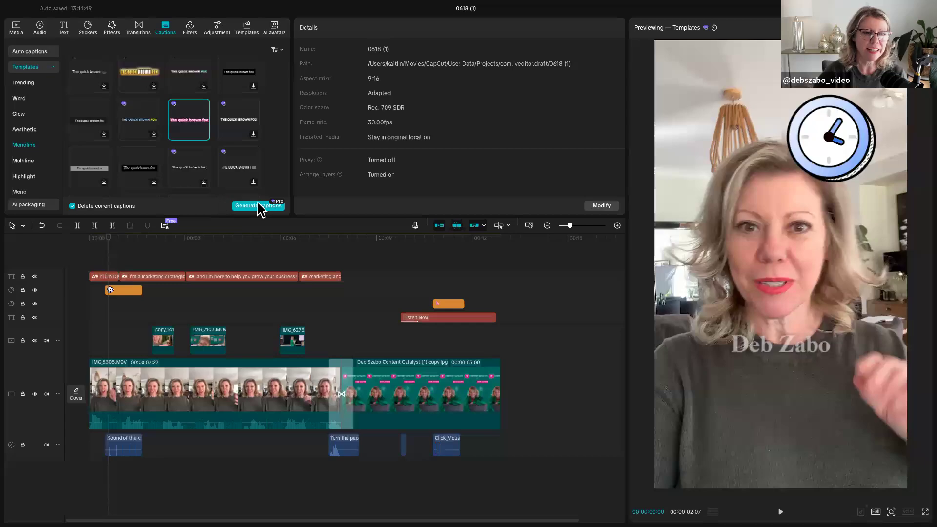
click(257, 206)
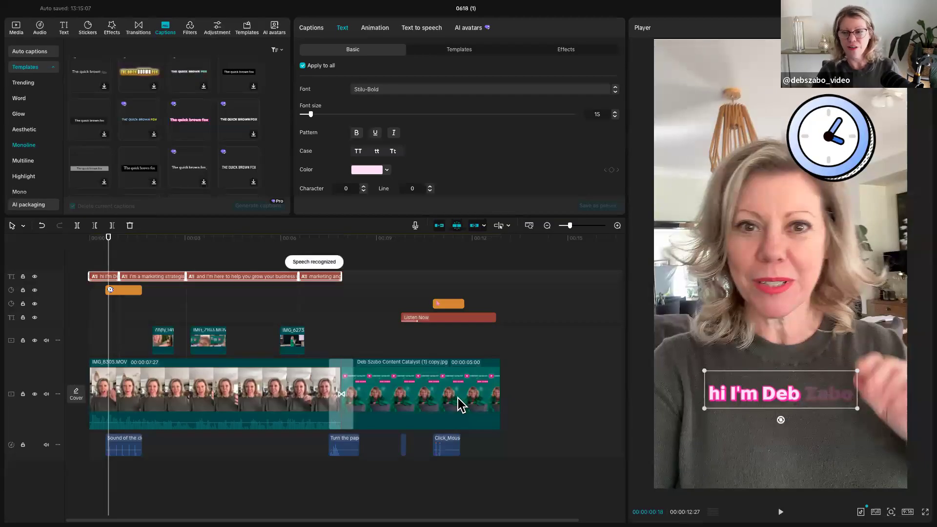
- Correct the misspelled surname throughout the captions by finding it and replacing all occurrences with the right spelling
mouse_move(108, 319)
mouse_down()
mouse_move(152, 322)
mouse_move(98, 320)
mouse_up()
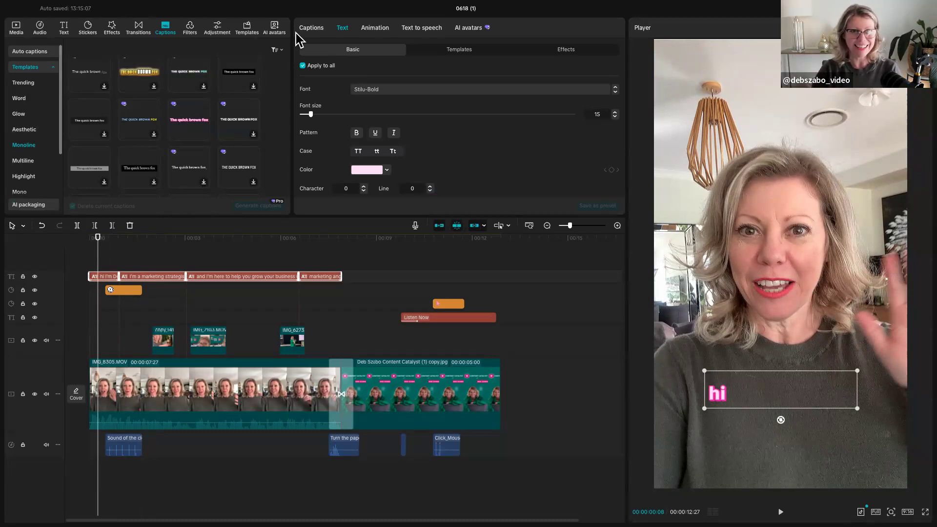
click(314, 28)
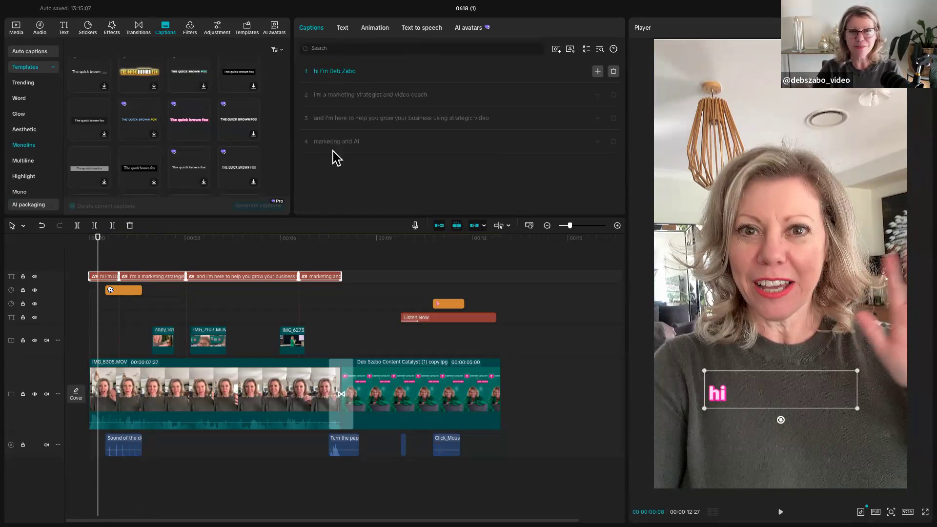
click(345, 72)
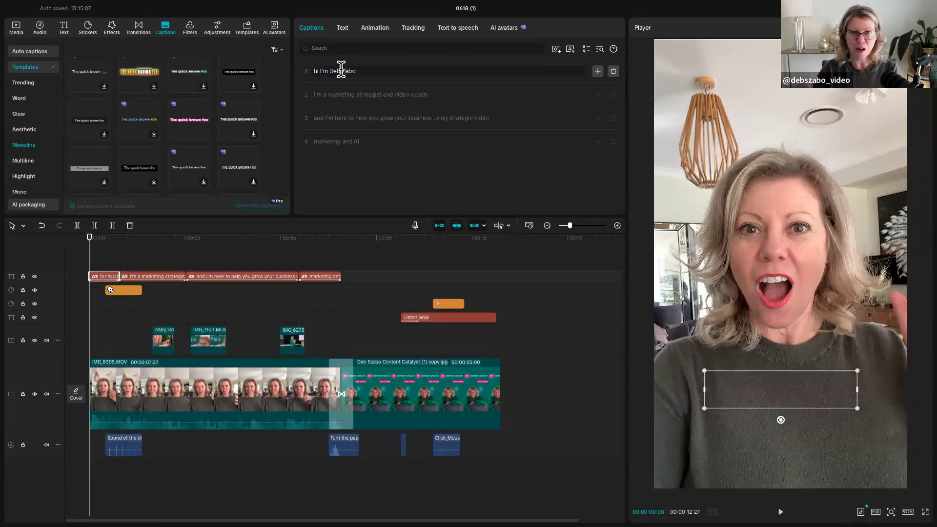
mouse_move(350, 66)
mouse_down()
mouse_move(340, 66)
mouse_move(363, 68)
mouse_move(345, 68)
mouse_up()
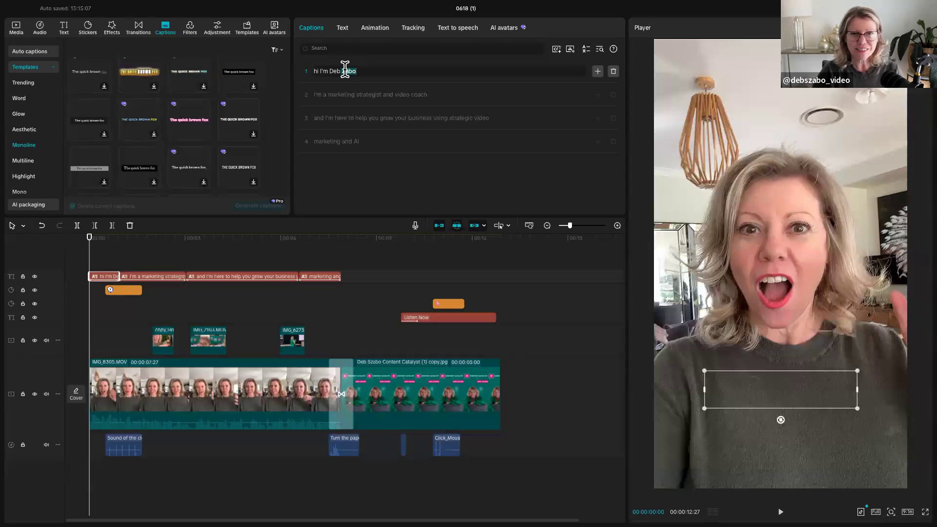
click(404, 69)
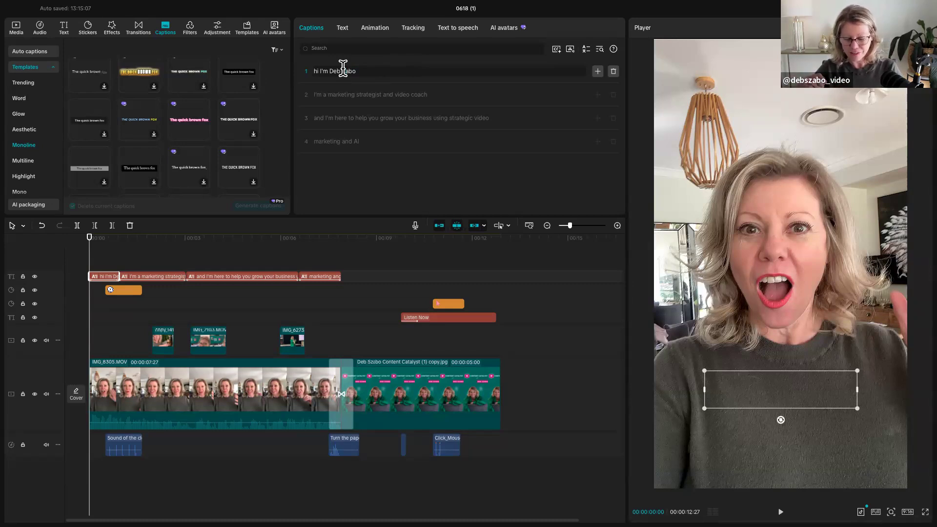
drag(341, 70, 357, 70)
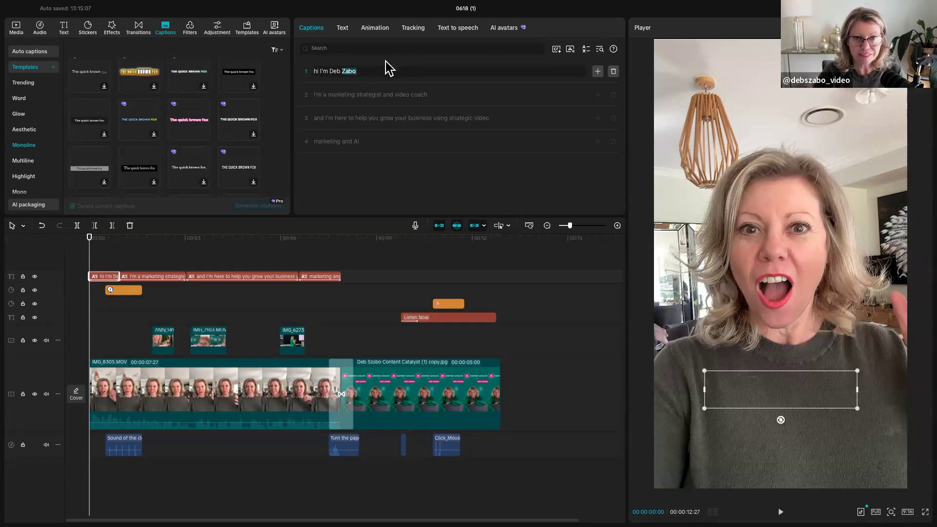
click(600, 50)
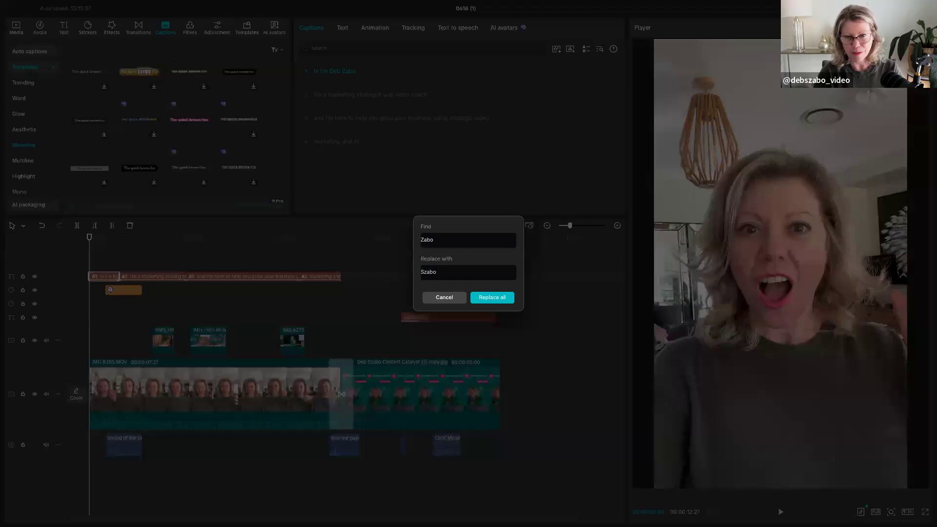
click(495, 298)
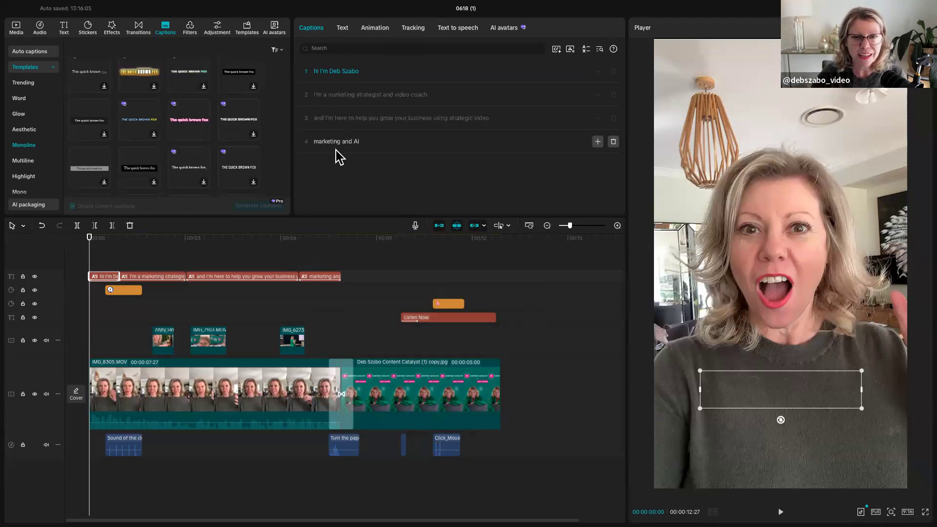
- Capitalize the first word of the first caption to read "Hi" and play the captions back
click(316, 71)
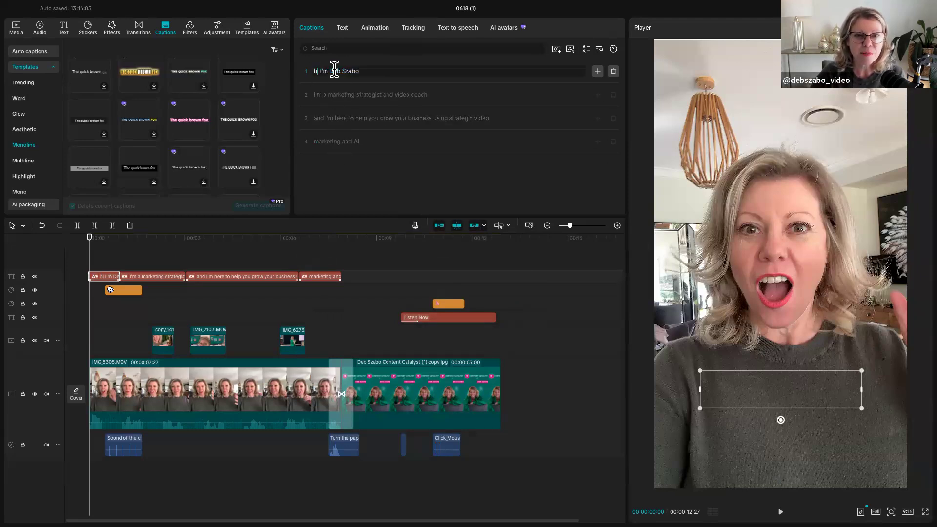
key(BackSpace)
text(H)
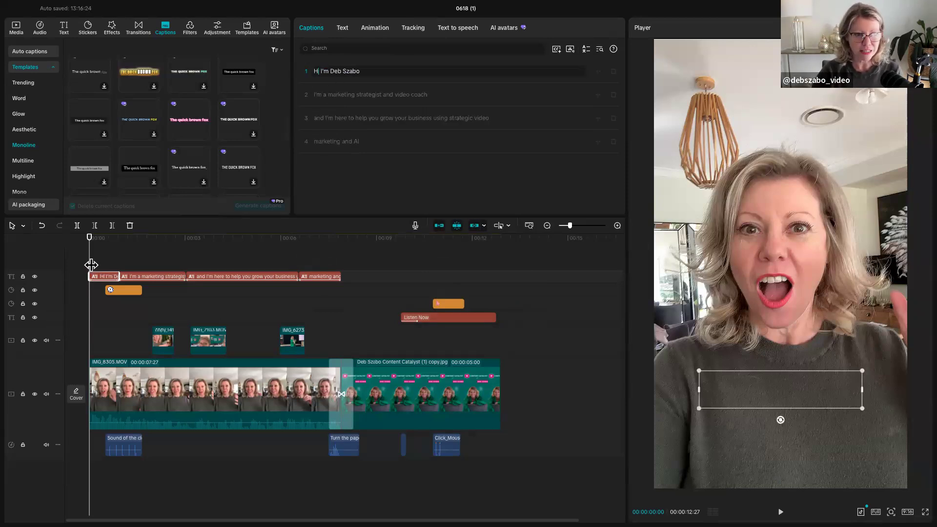
key(space)
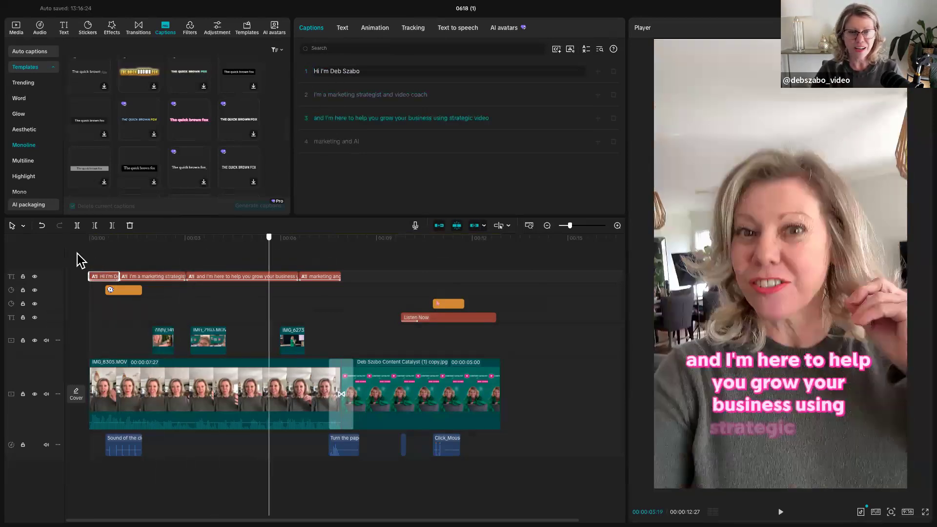
- Change the font of all captions to Poppins-SemiBold
click(100, 268)
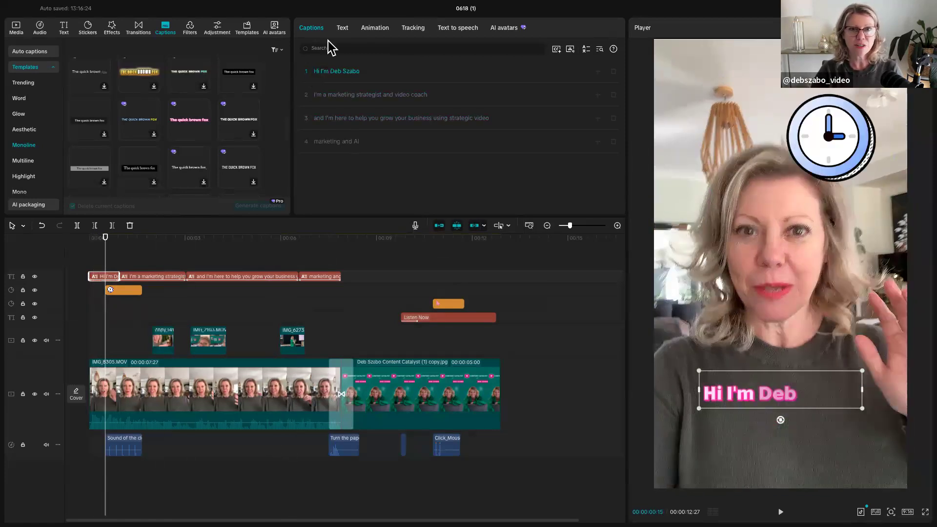
click(343, 30)
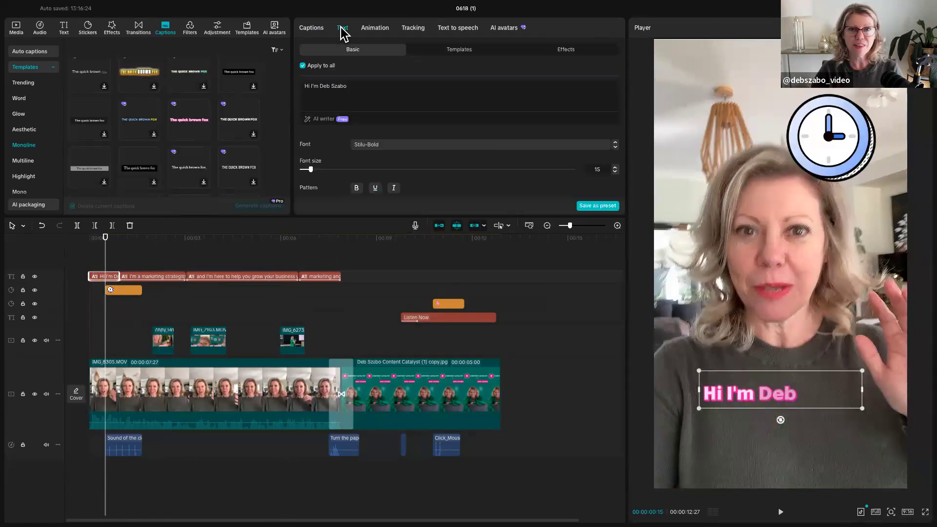
click(361, 145)
scroll(373, 229, down, 10)
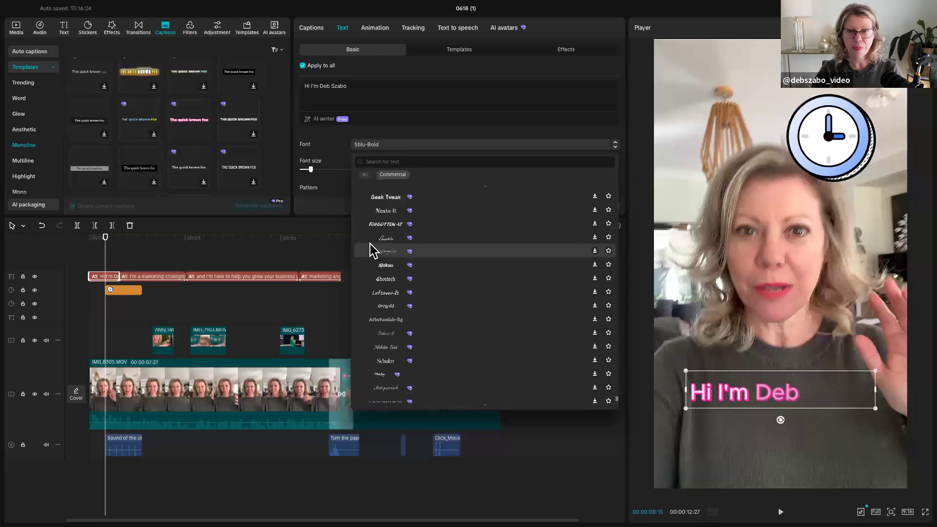
scroll(370, 245, down, 10)
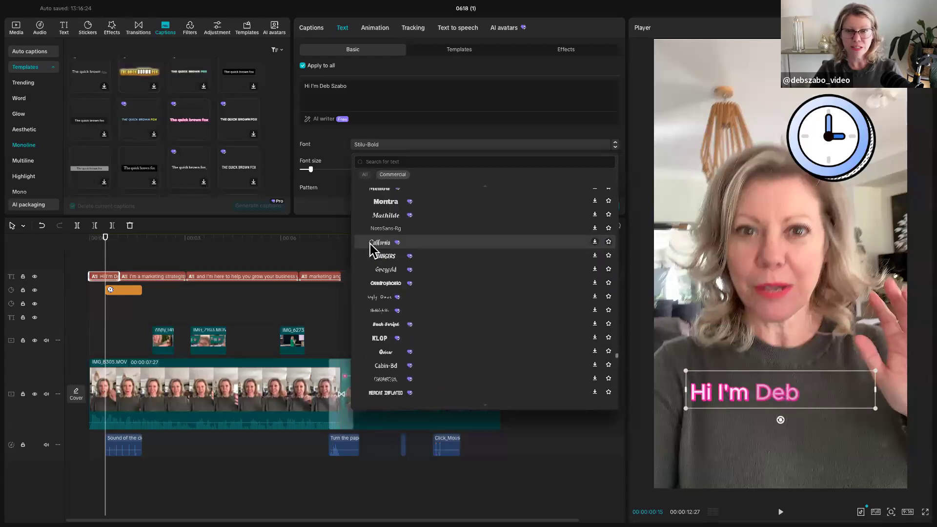
scroll(370, 244, up, 20)
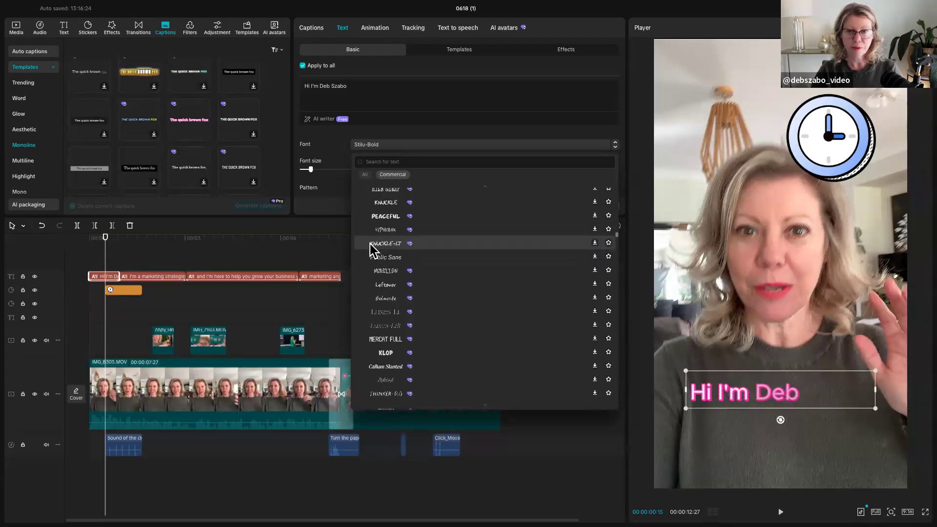
click(397, 233)
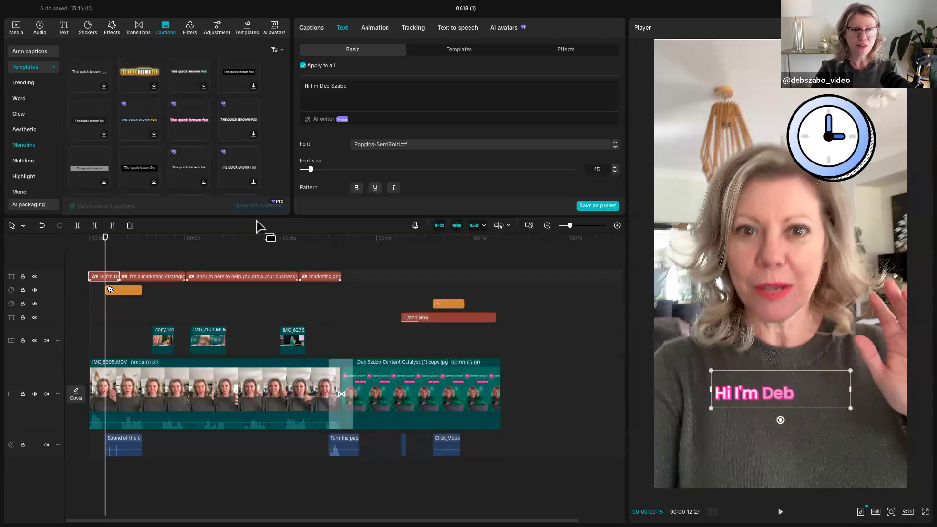
- Try the saved brand pink and then the green 178373 as the caption text color, and undo both color changes
scroll(484, 167, down, 3)
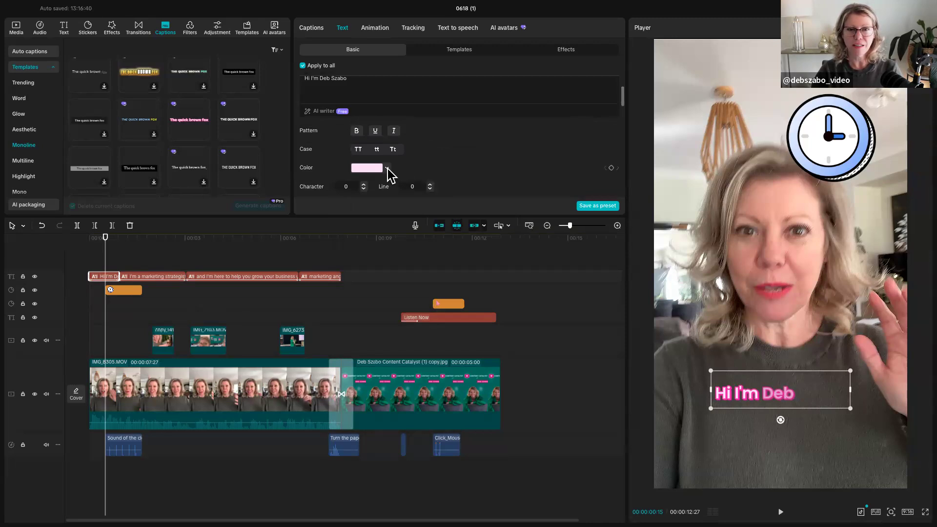
click(387, 169)
click(388, 307)
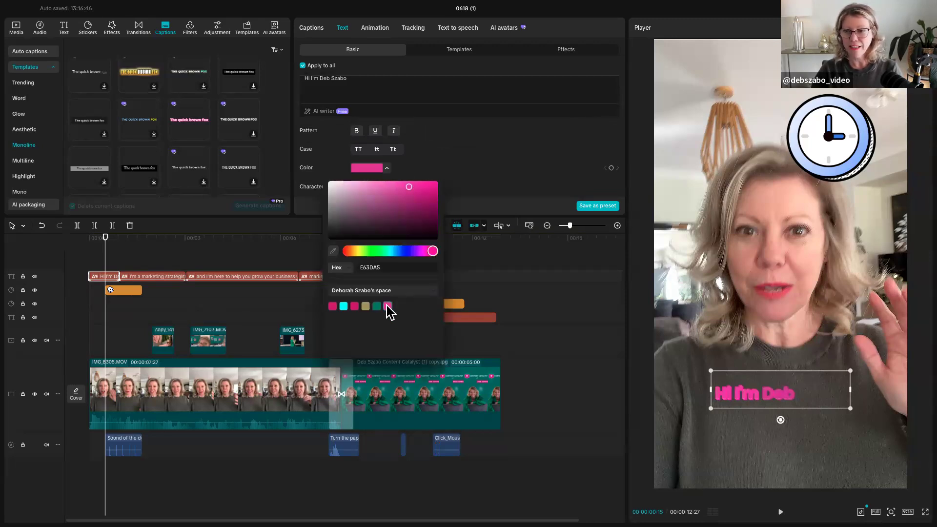
click(377, 308)
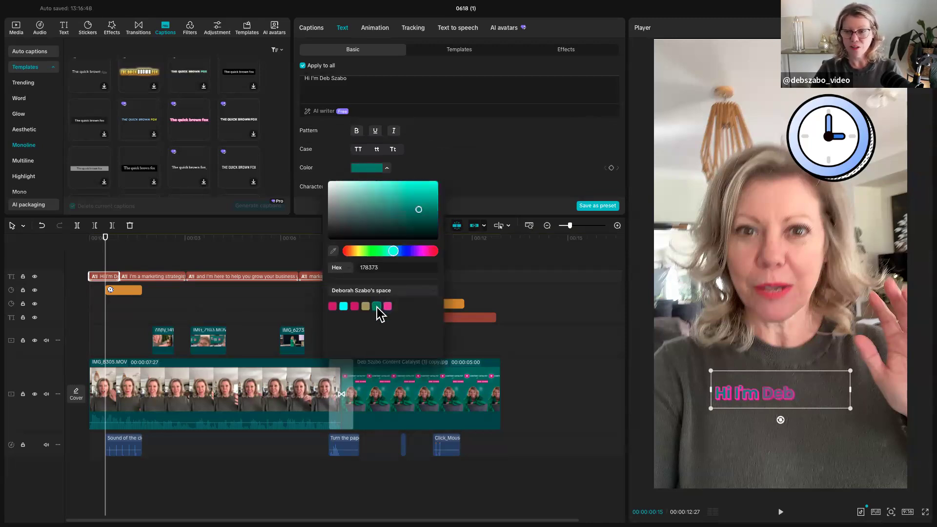
click(41, 226)
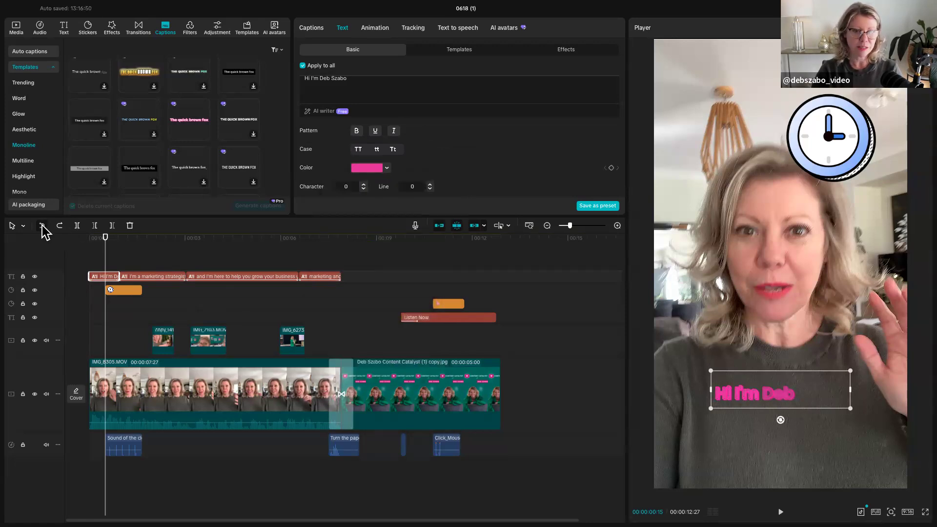
click(42, 226)
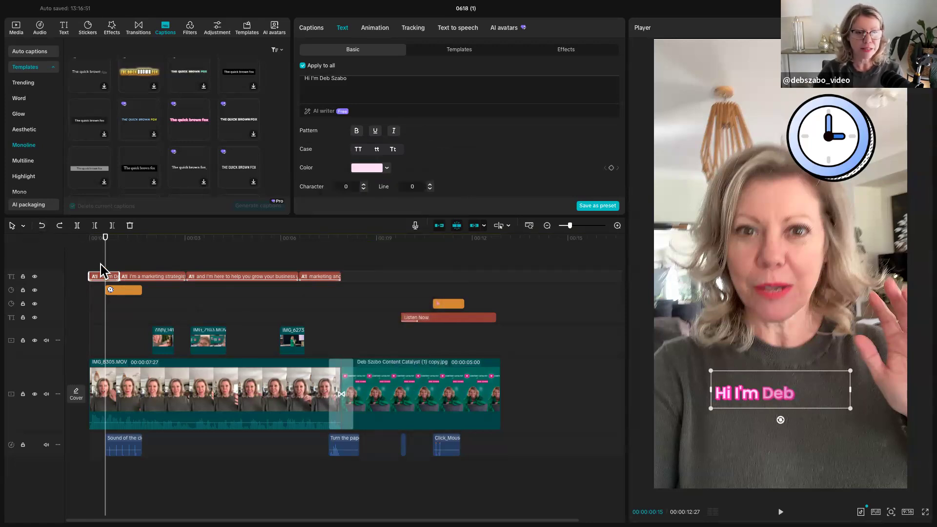
- Play the video and scrub through to the last caption to review the caption styling
key(space)
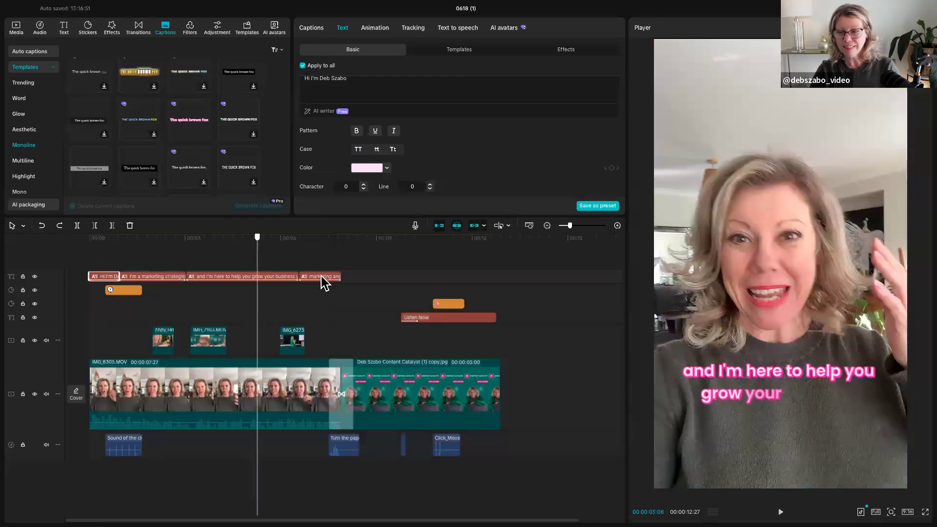
mouse_move(275, 306)
mouse_down()
mouse_move(318, 306)
mouse_move(109, 306)
mouse_up()
mouse_move(328, 306)
mouse_down()
mouse_move(111, 307)
mouse_move(316, 304)
mouse_up()
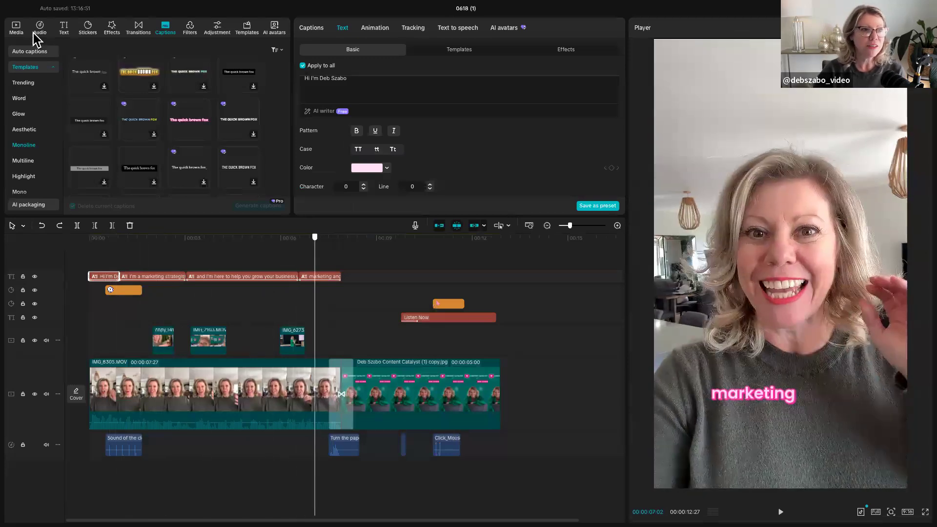
- Search the music library for "classical" tracks
click(40, 30)
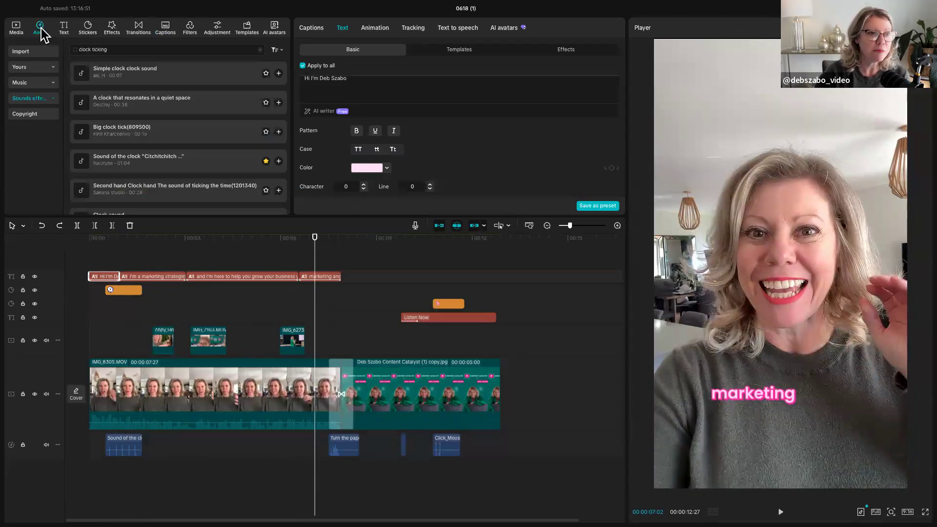
click(37, 83)
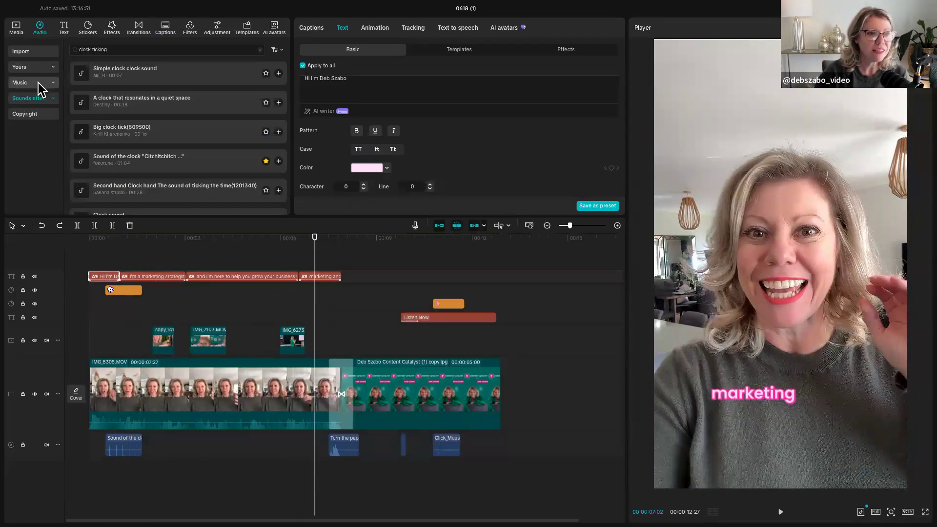
click(115, 50)
text(classi)
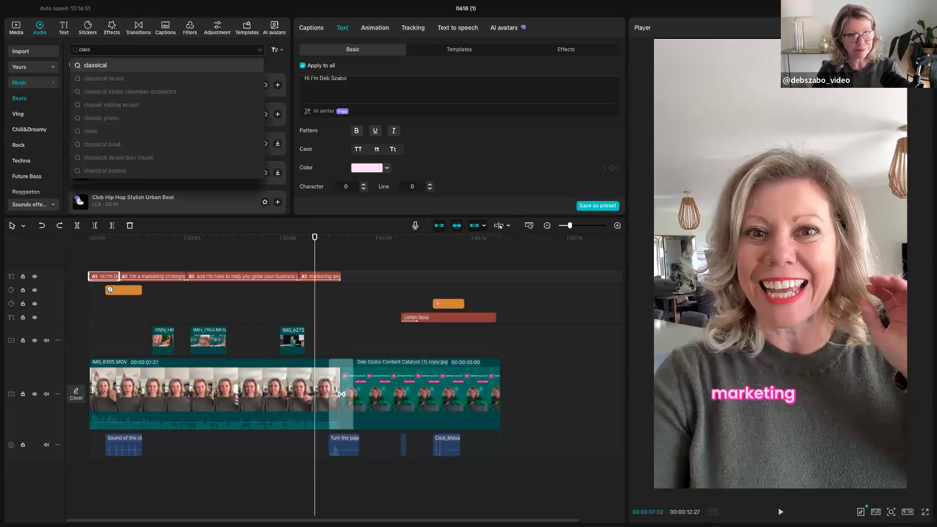
click(115, 69)
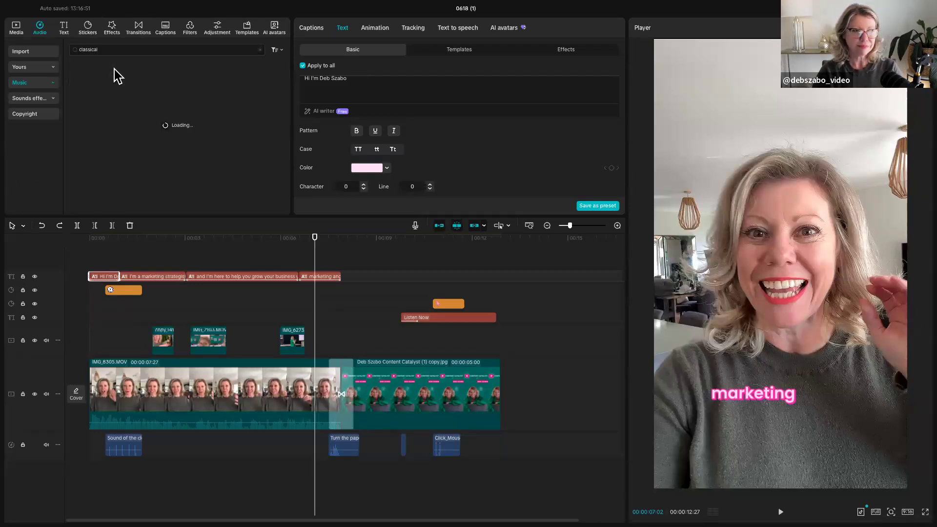
- Preview several of the classical tracks, add Classical Overture to the timeline and move it to the start of the video
click(114, 69)
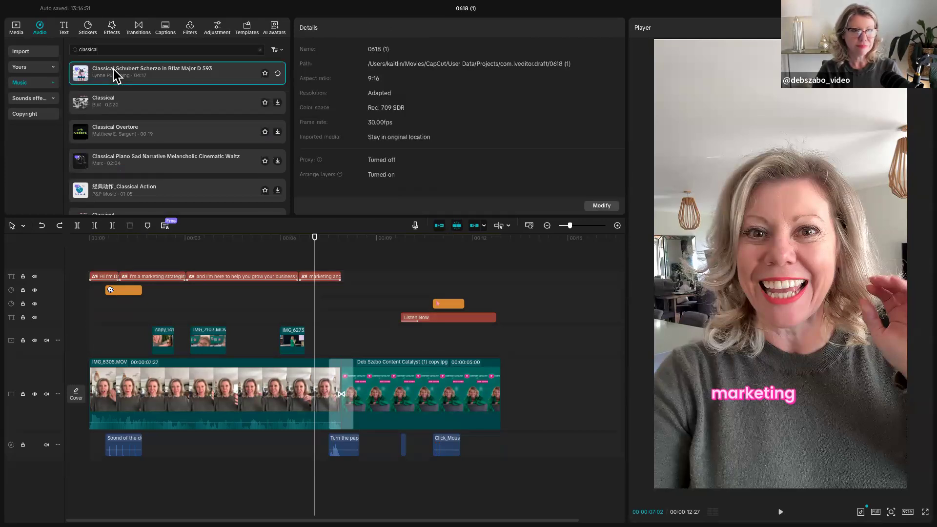
click(114, 102)
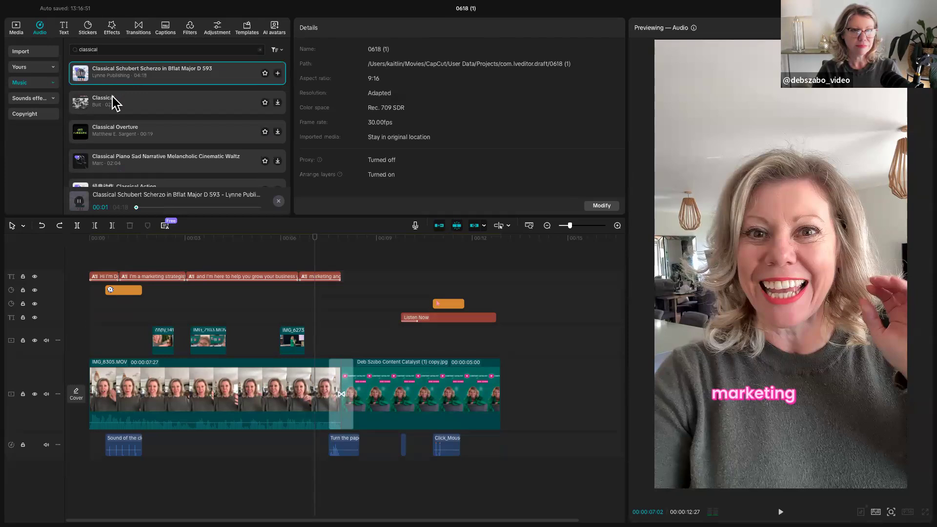
click(116, 138)
scroll(116, 138, down, 2)
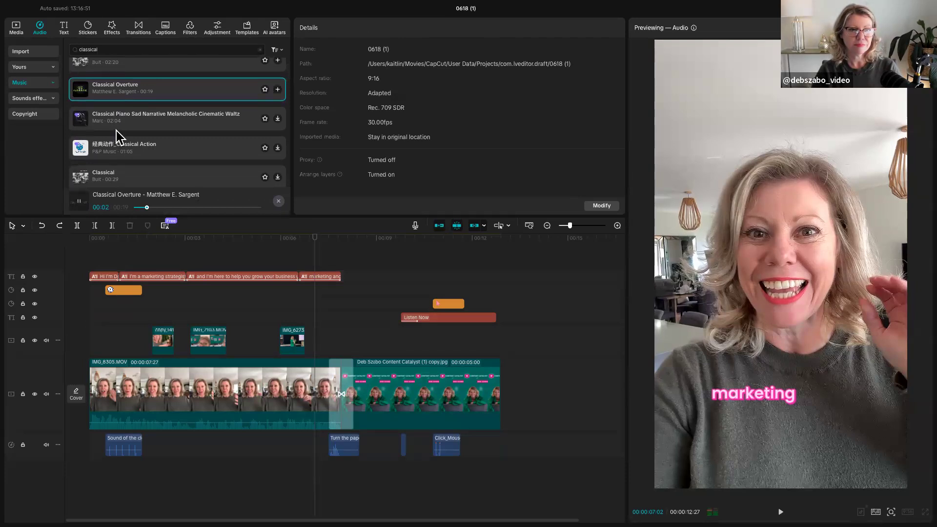
click(278, 90)
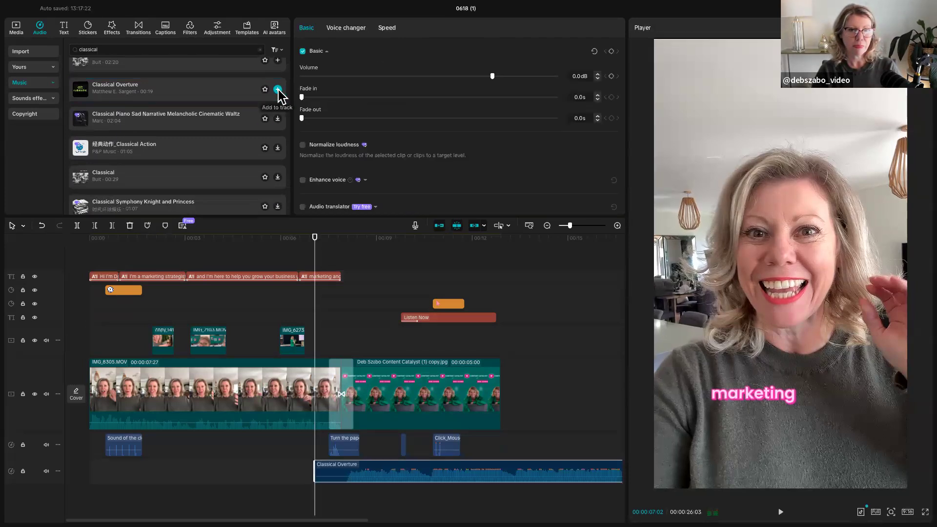
drag(316, 469, 200, 471)
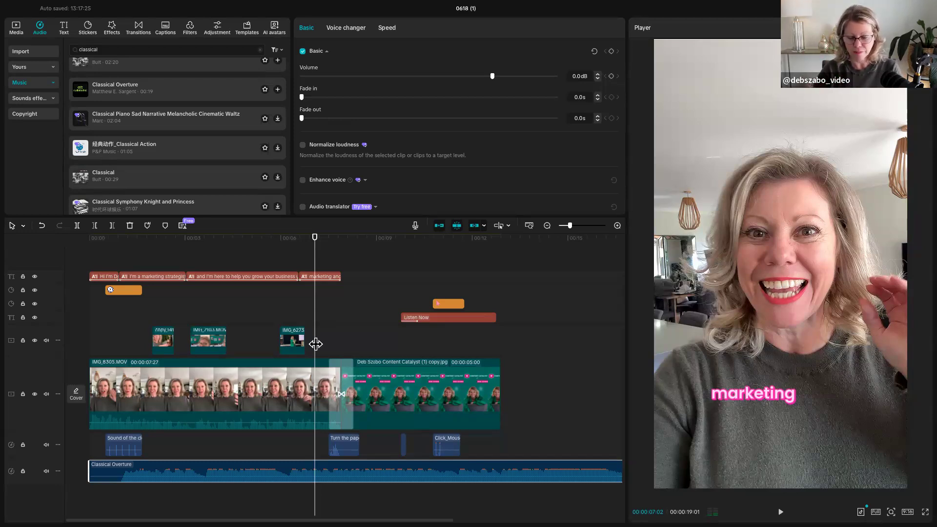
- Trim about one second of quiet intro off the Classical Overture clip, keeping the music aligned with the video's start
drag(315, 315, 122, 478)
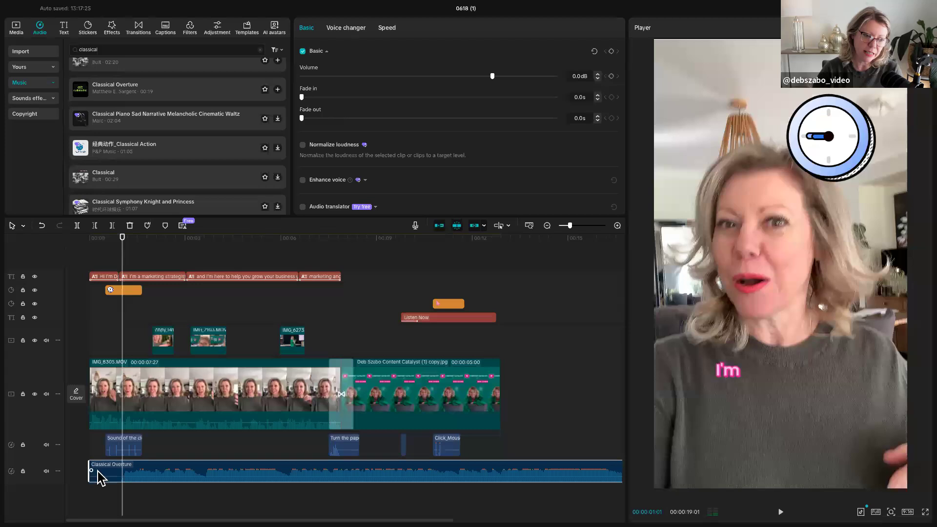
mouse_move(93, 469)
mouse_down()
mouse_move(132, 473)
mouse_move(82, 473)
mouse_up()
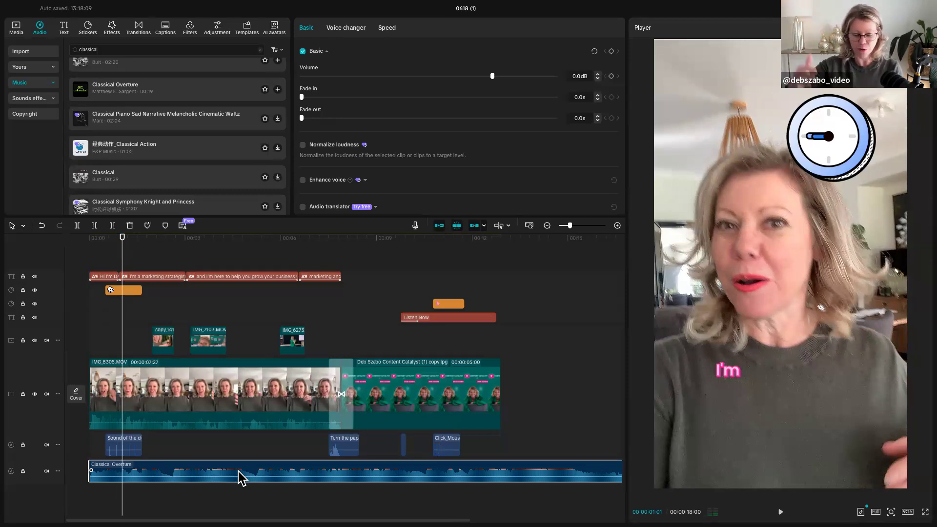
- Lower the Classical Overture volume to -23.1 dB and trim the music's end to the end of the closing image
mouse_move(229, 477)
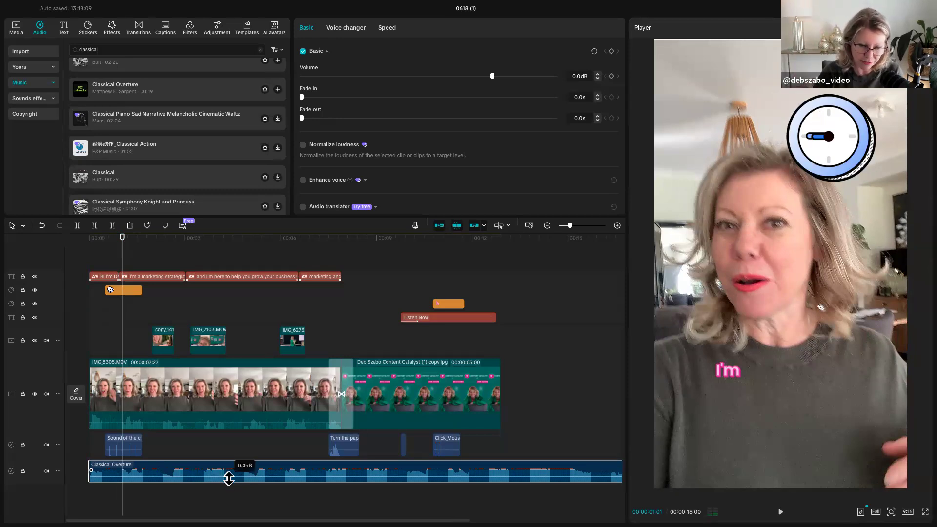
drag(229, 477, 229, 481)
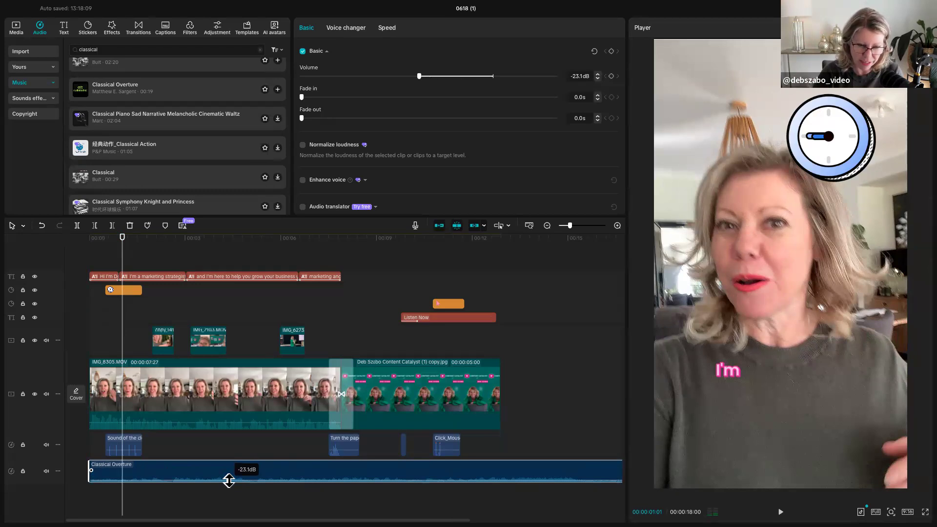
drag(125, 353, 501, 391)
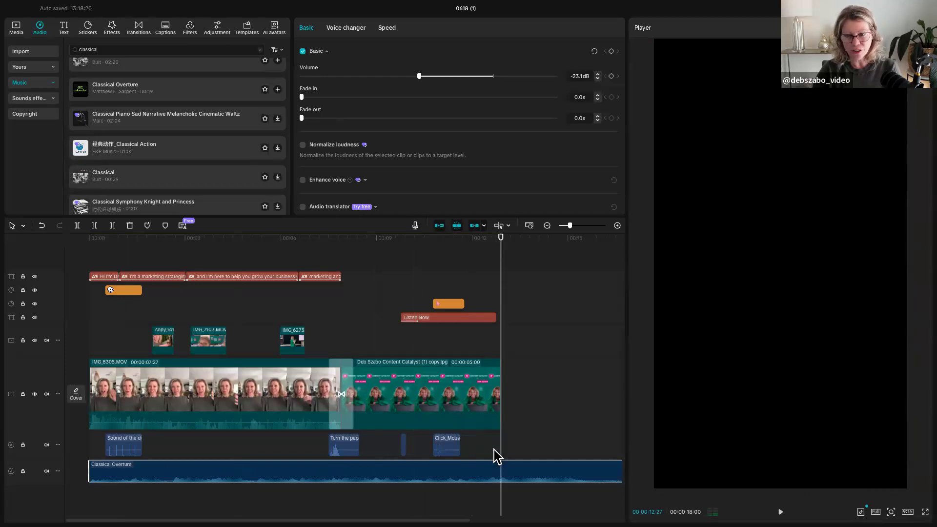
click(113, 225)
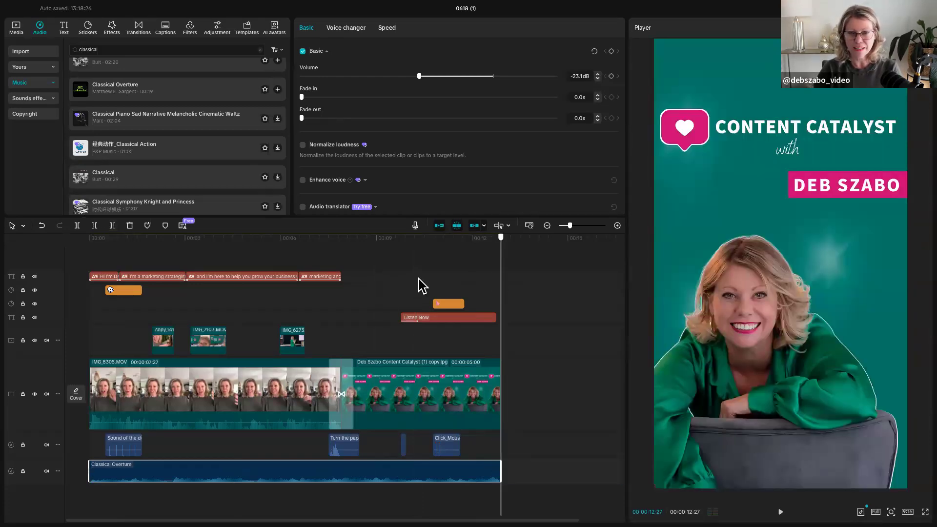
- Lower the Classical Overture volume further to -37.3 dB during playback and replay the video from the start to check the sound balance
key(space)
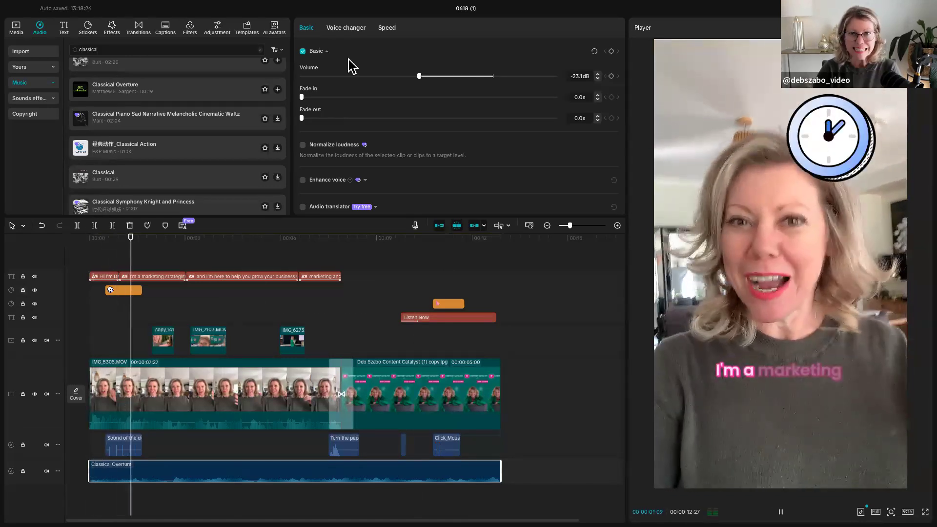
click(372, 75)
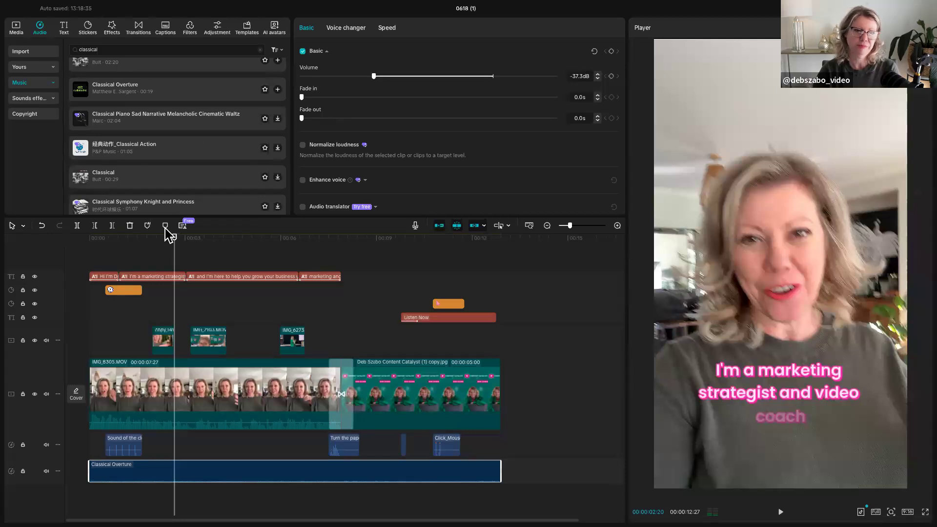
drag(174, 268, 44, 256)
key(space)
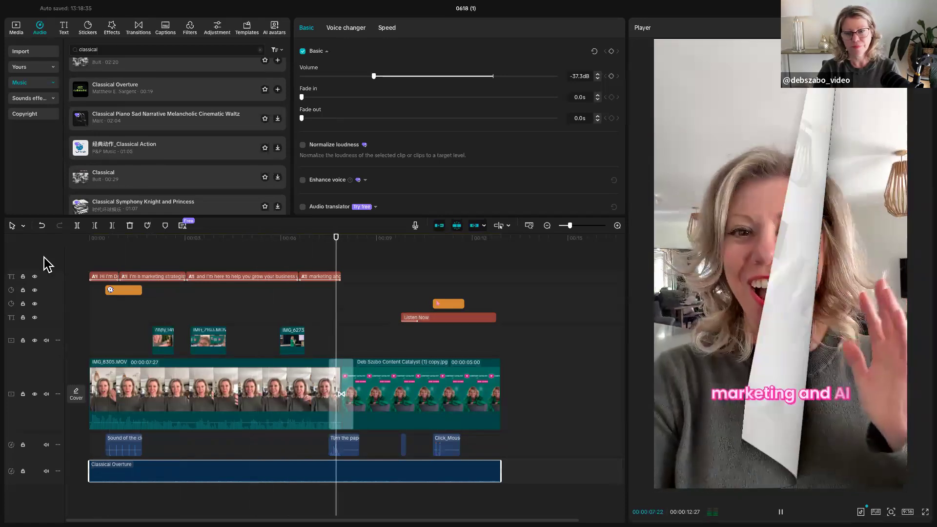
key(space)
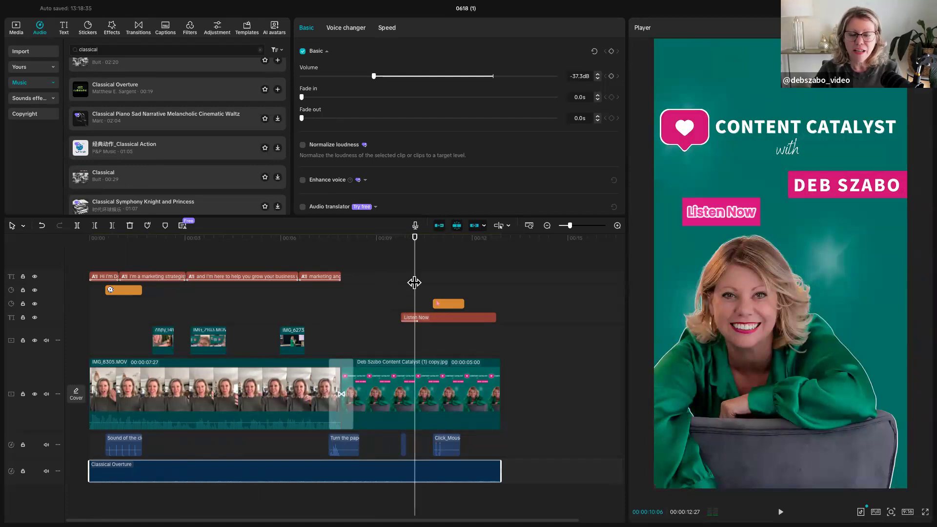
- Review the timeline elements by selecting the captions, first B-roll clip, clock sticker and Listen Now text in turn
drag(413, 279, 245, 315)
click(715, 398)
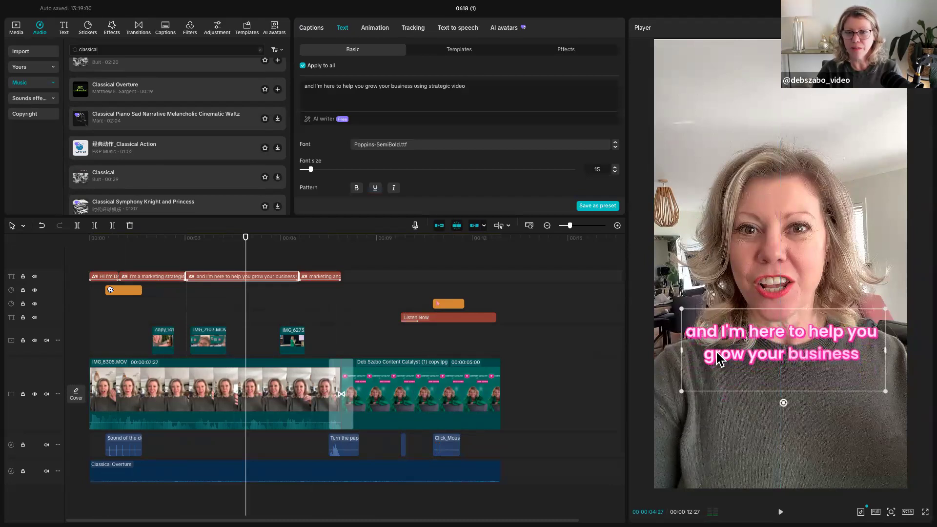
drag(245, 258, 127, 292)
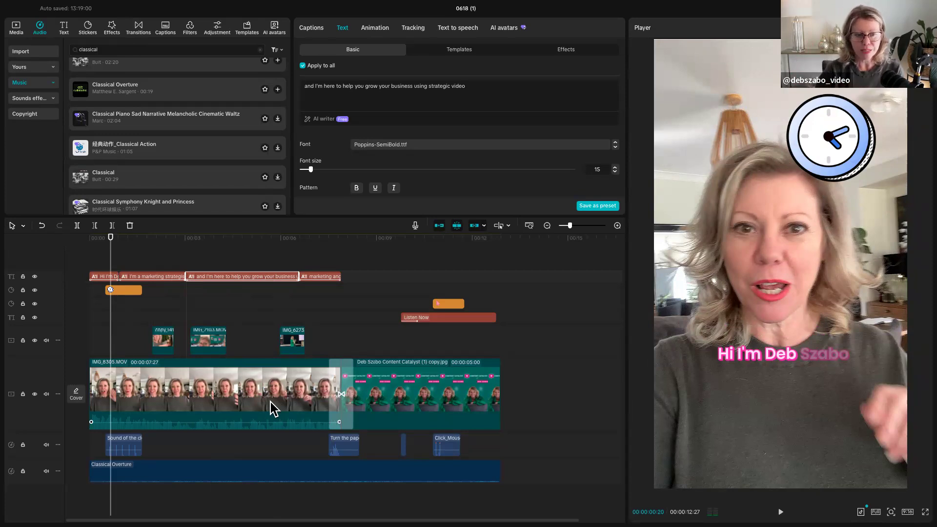
click(163, 341)
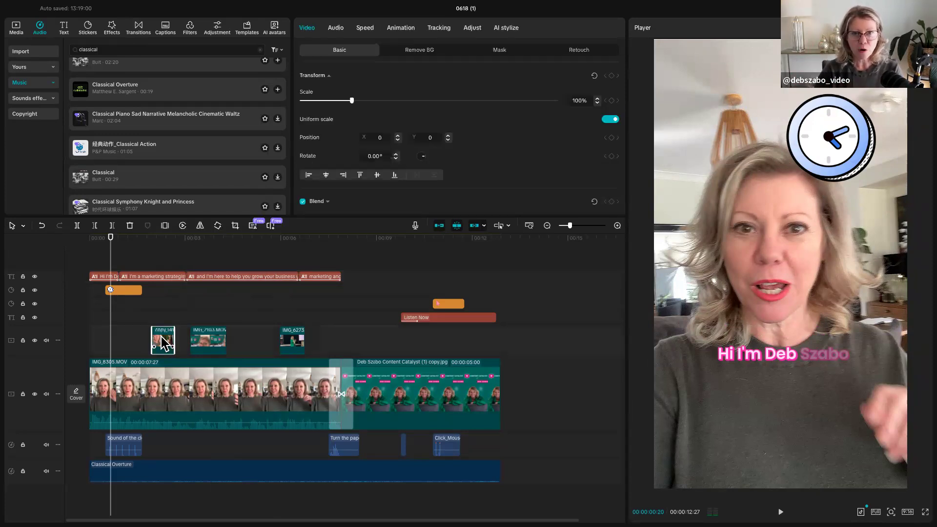
click(135, 292)
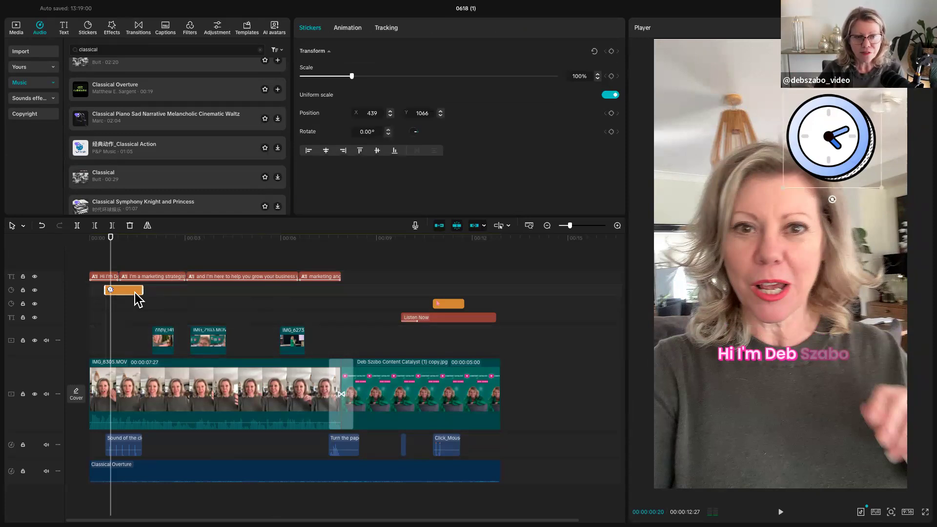
click(410, 318)
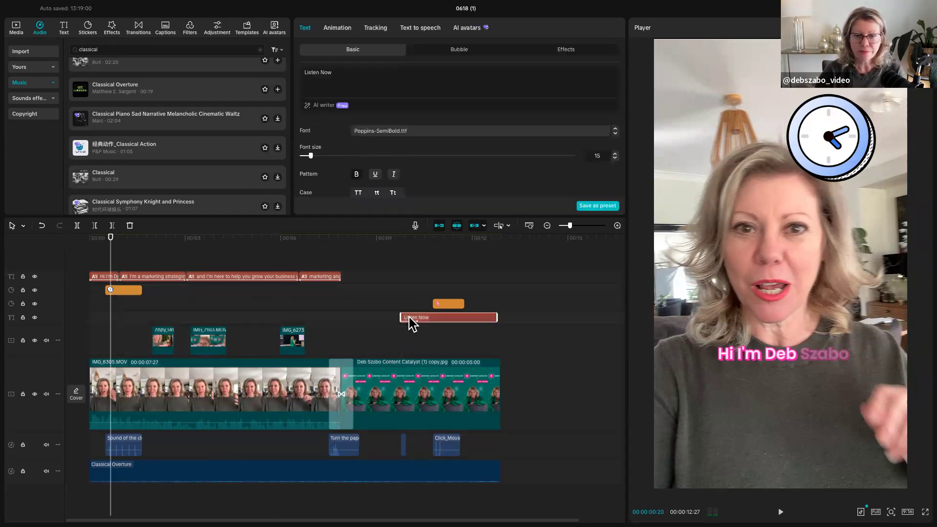
click(323, 279)
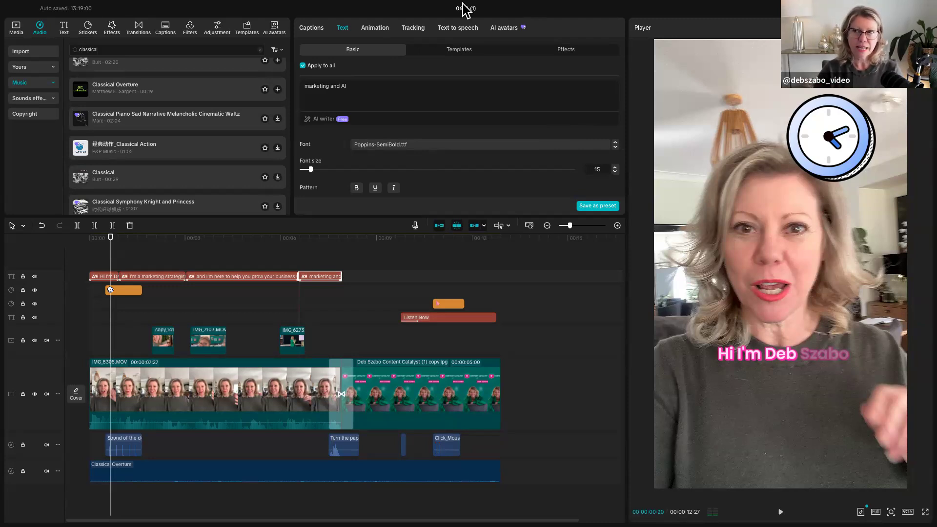
- Open the export settings, name the video Test and choose the CAPCUT FOR BEGINNERS folder in Dropbox as its destination
mouse_move(78, 9)
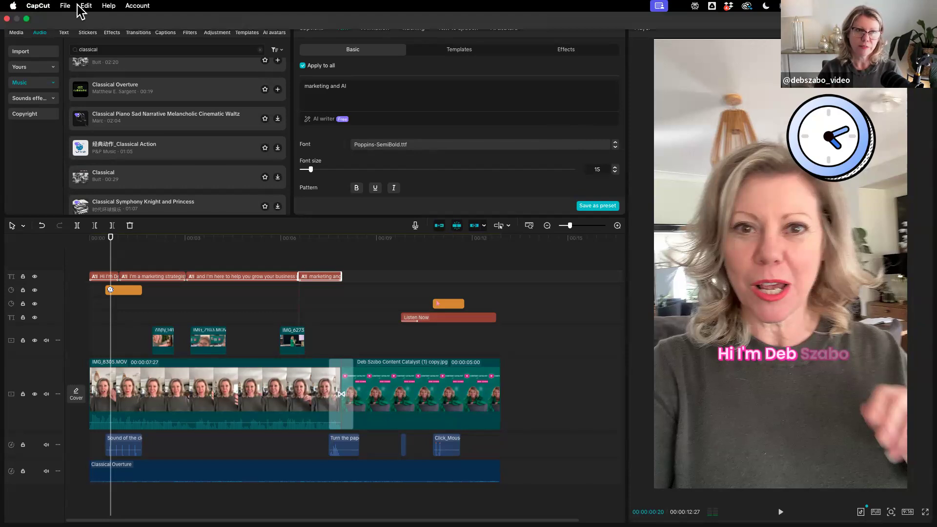
click(65, 6)
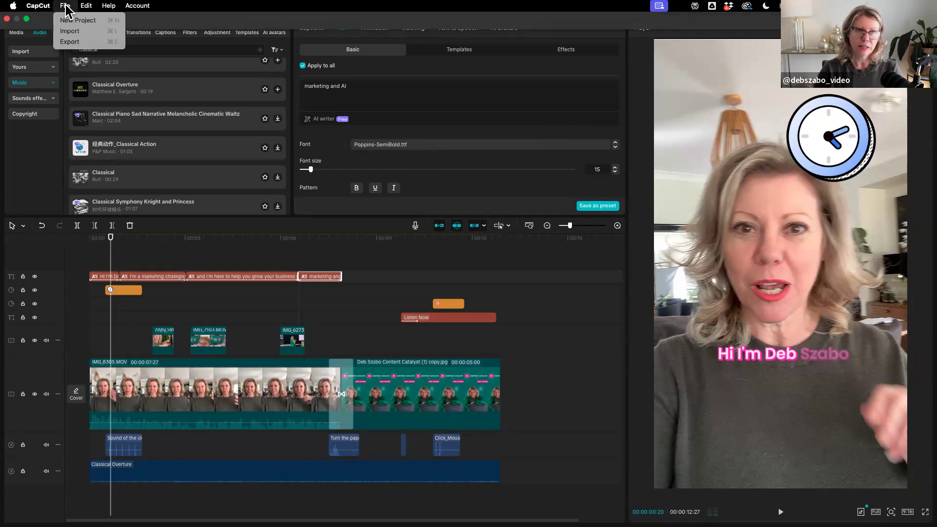
click(69, 42)
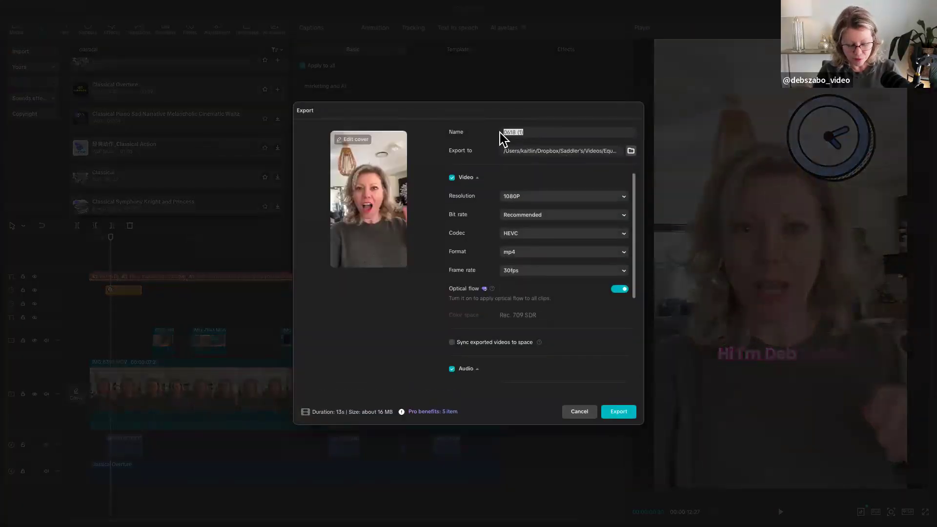
text(Test)
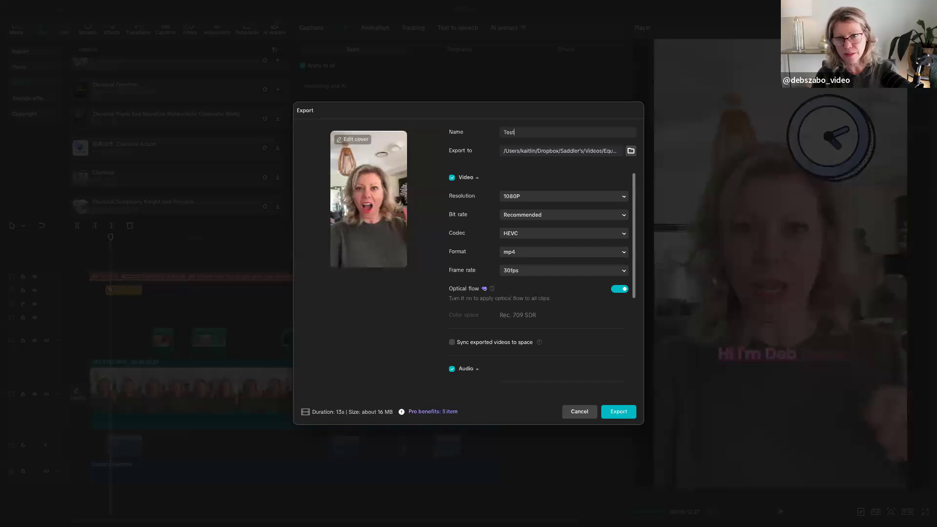
click(631, 151)
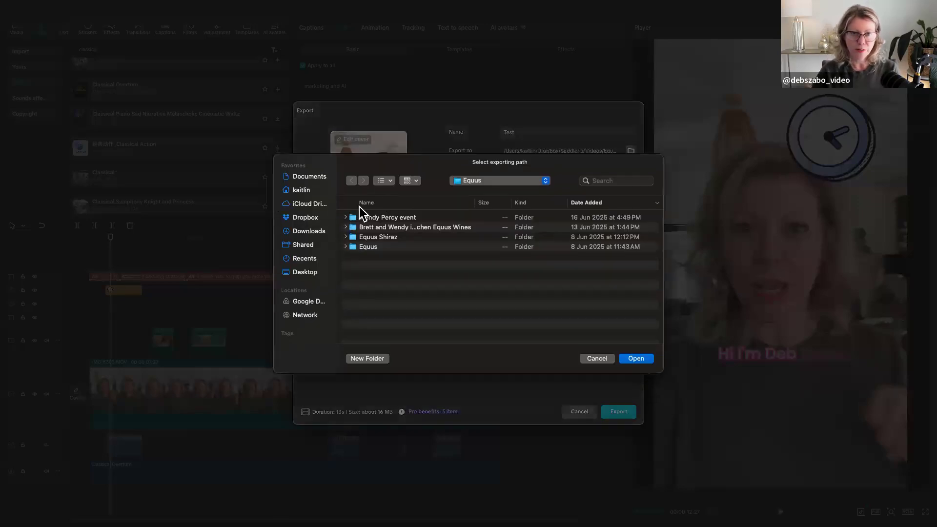
click(306, 220)
double_click(372, 227)
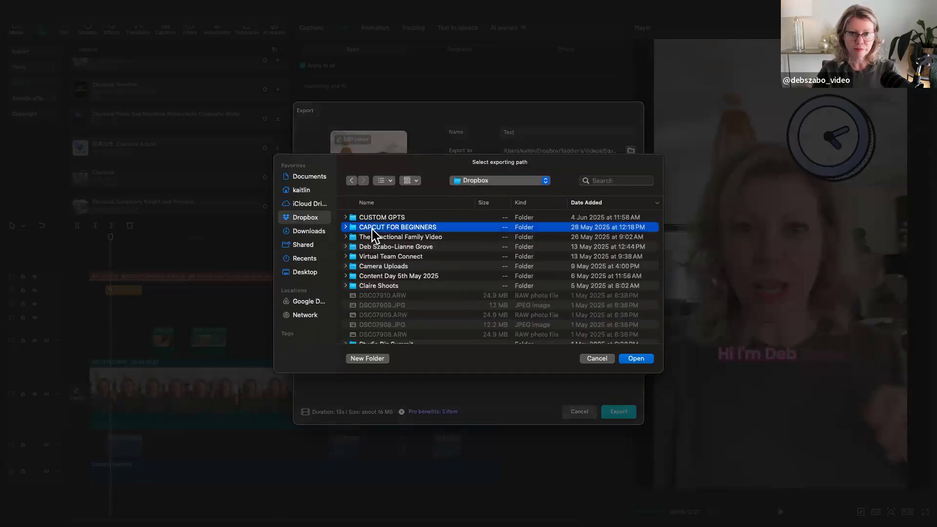
click(637, 360)
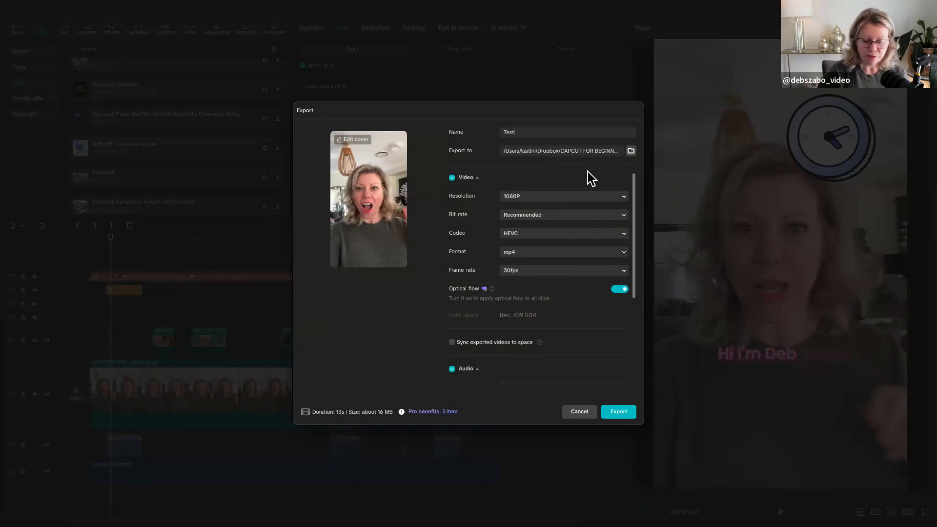
- Look through the export resolution options, keep 1080P, and collapse the video settings
click(528, 198)
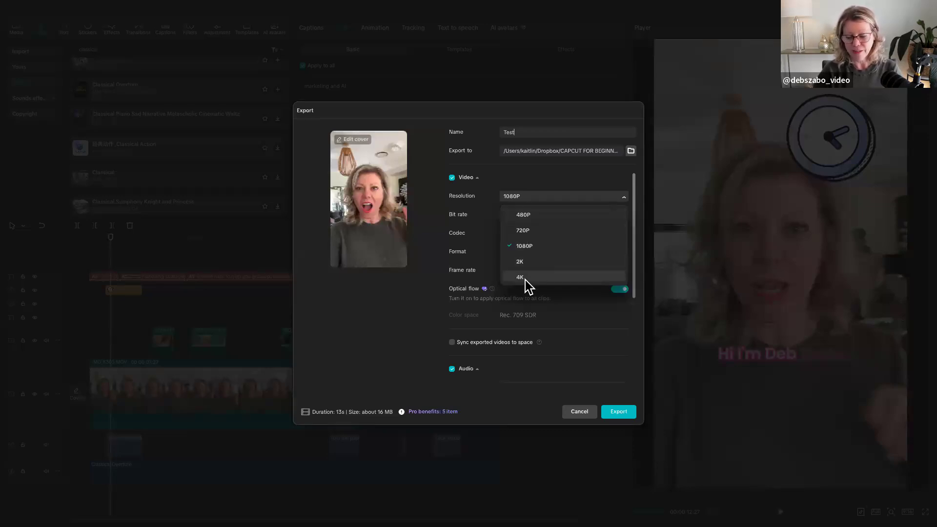
click(545, 181)
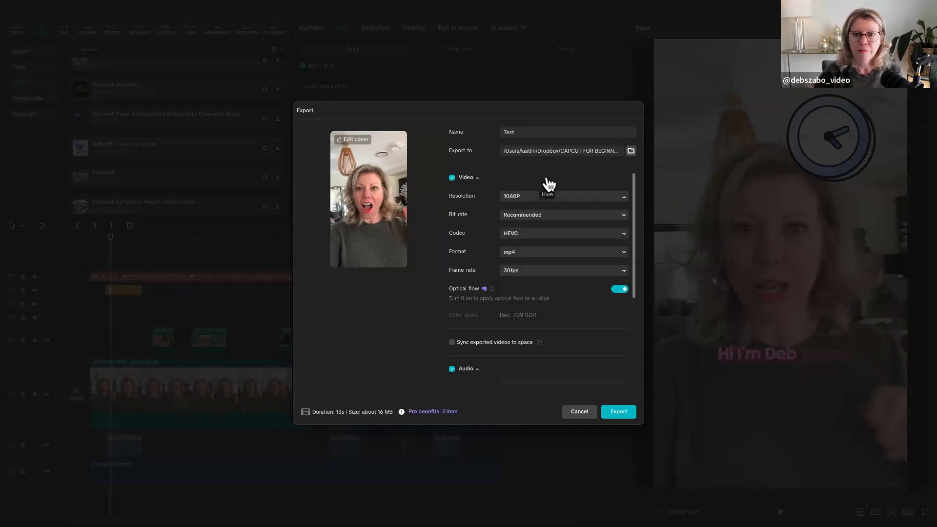
click(464, 178)
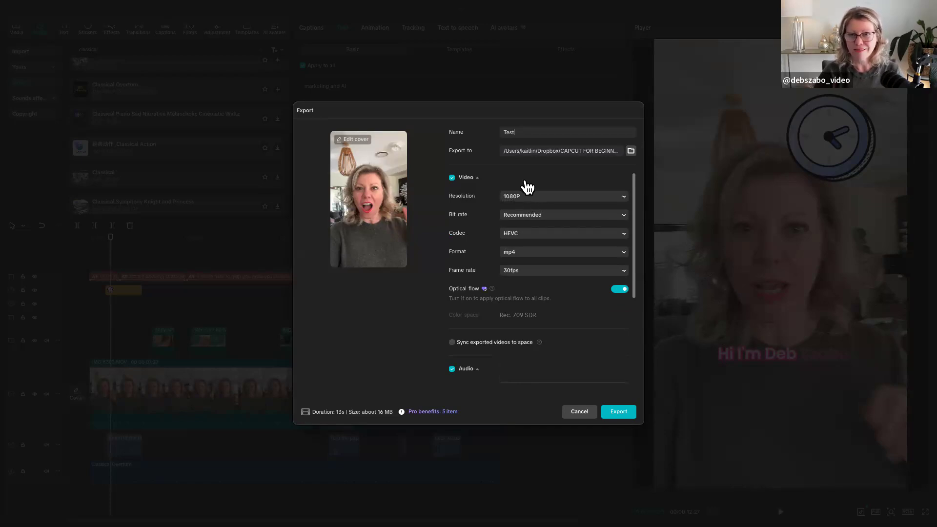
click(525, 184)
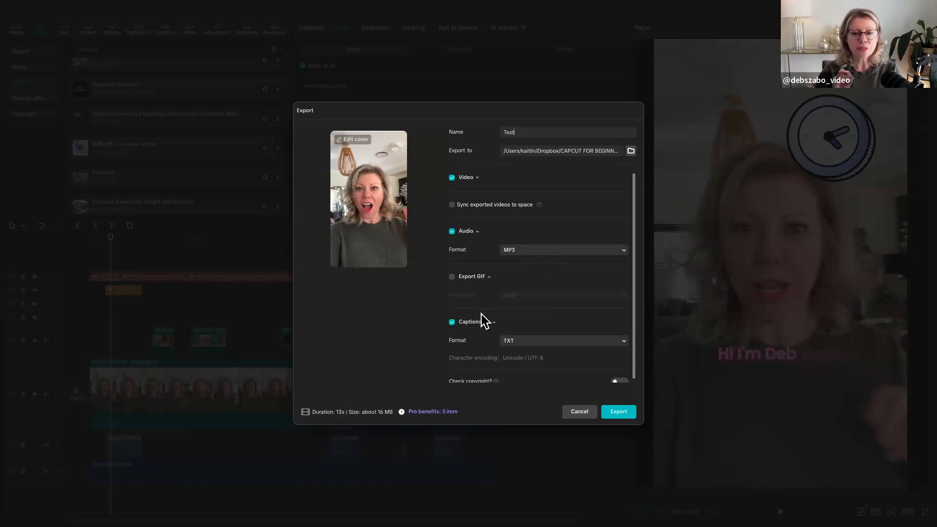
- Turn off the separate audio export and keep the captions export enabled in TXT format
click(452, 232)
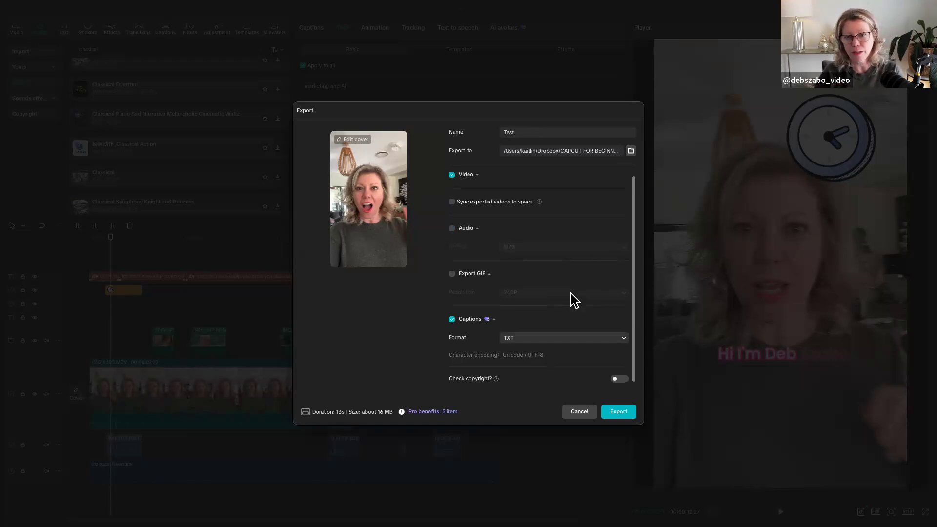
click(452, 202)
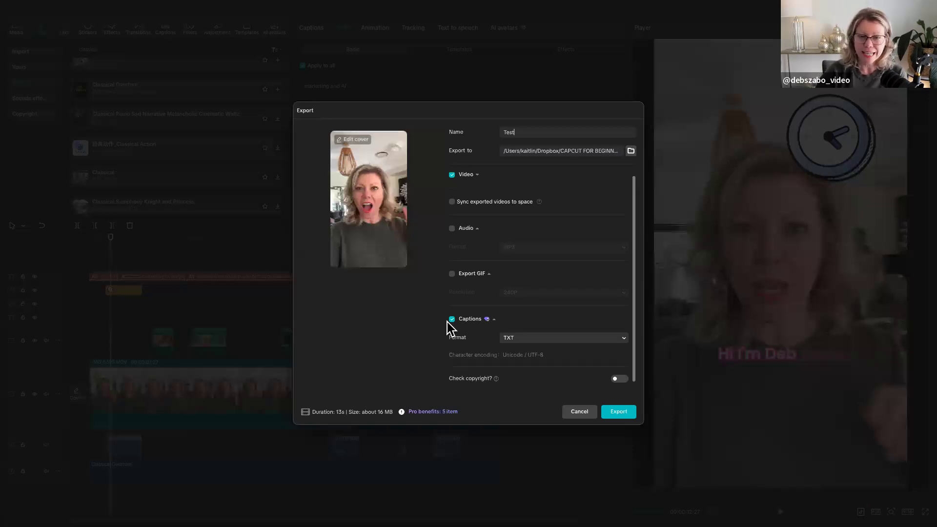
click(514, 338)
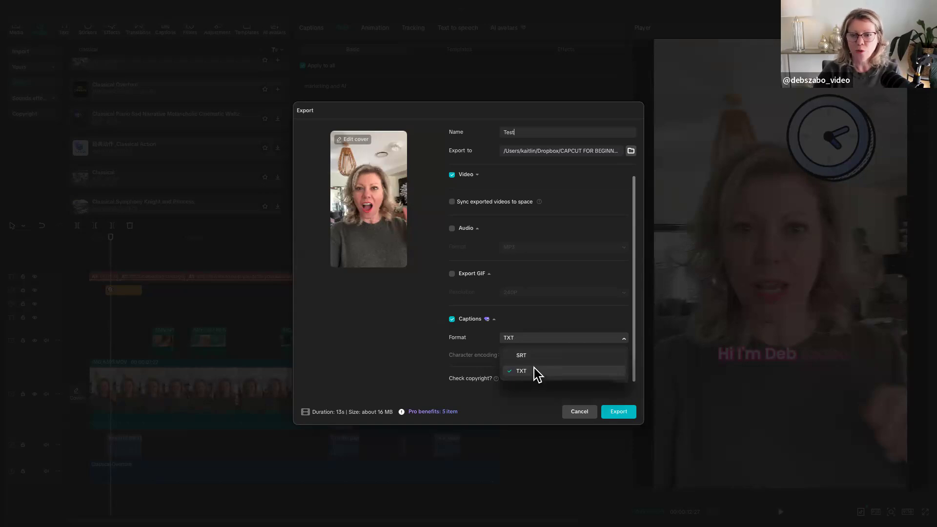
click(529, 322)
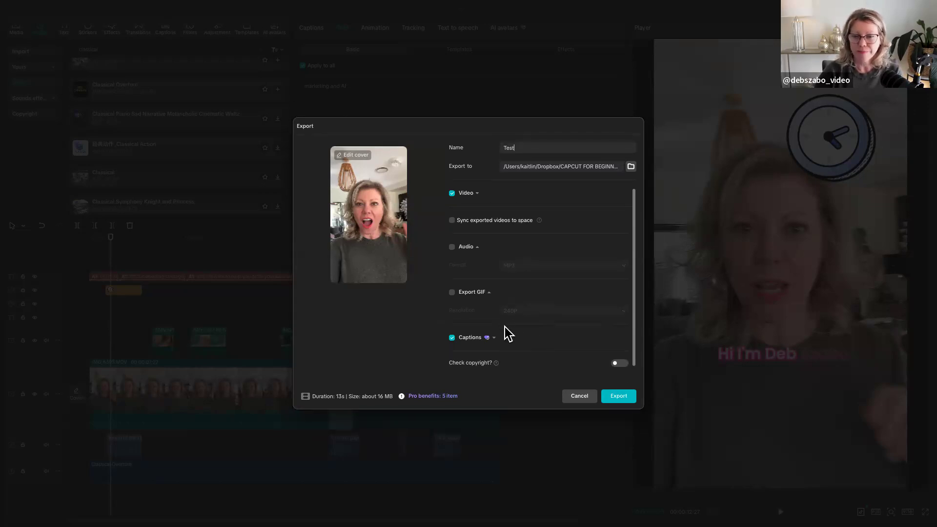
- Export the video, pause the exported preview and close the sharing dialog without sharing
click(619, 397)
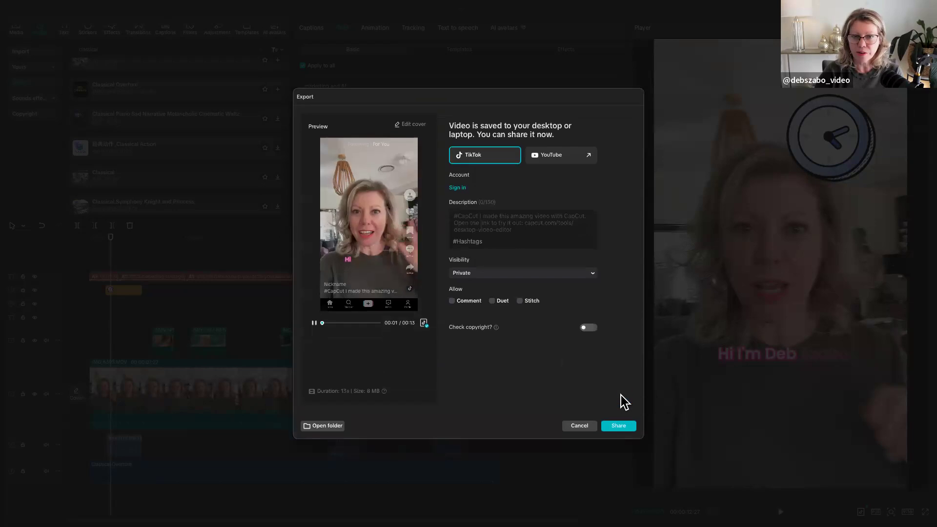
click(315, 323)
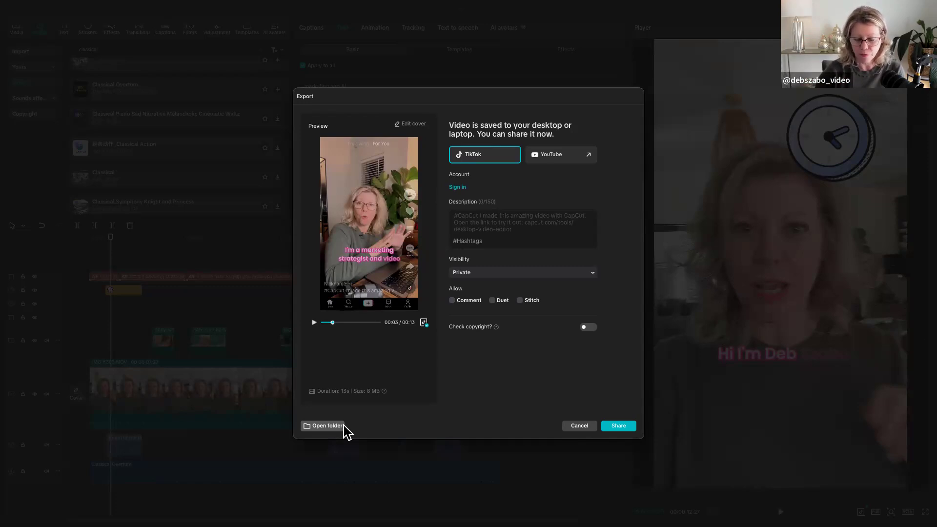
click(580, 426)
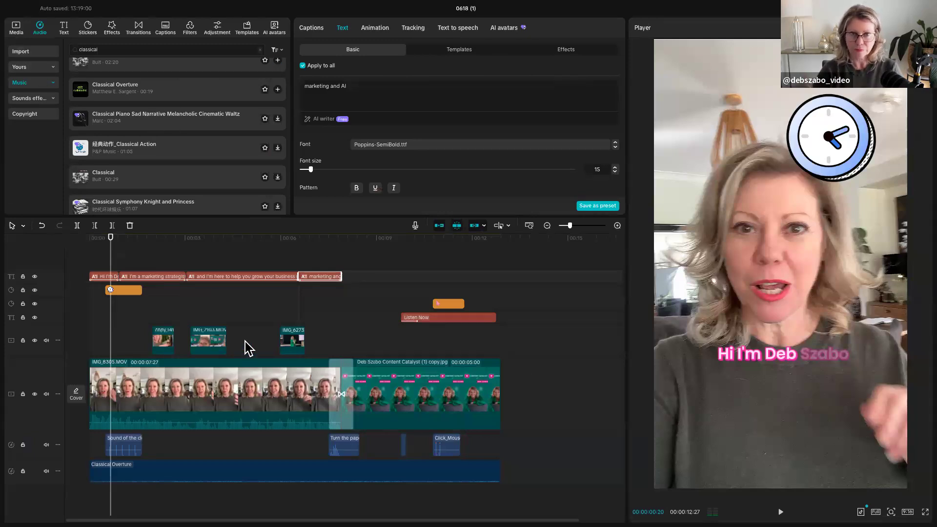
- Switch from CapCut to the Video Editing for Beginners presentation in Canva
key(ctrl+Left)
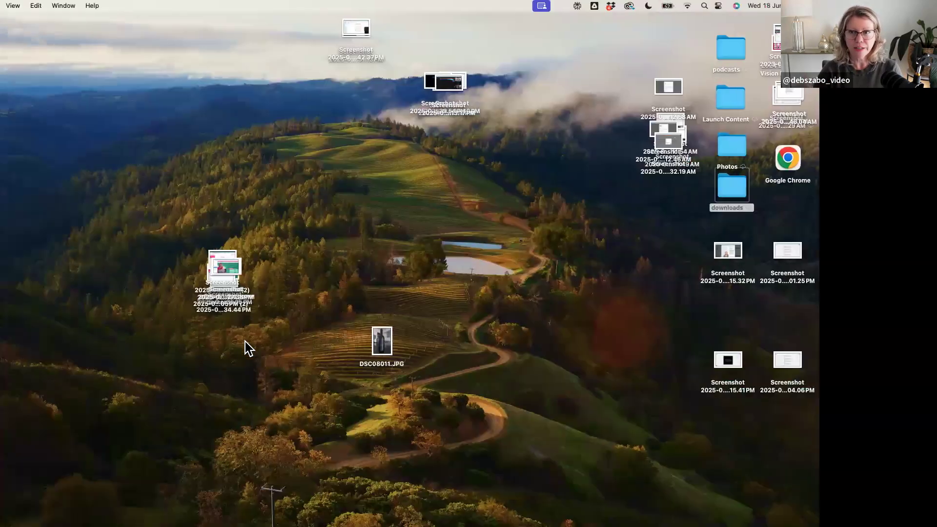
key(ctrl+Right)
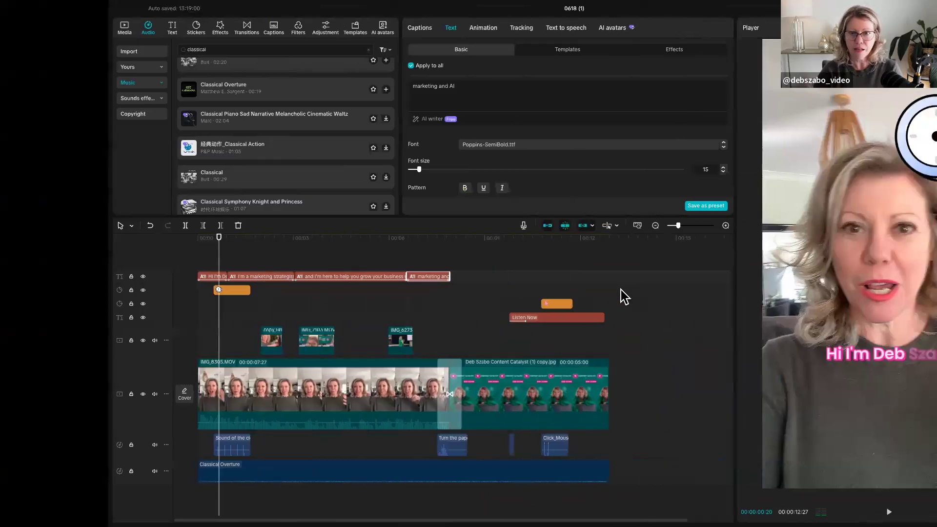
key(ctrl+Right)
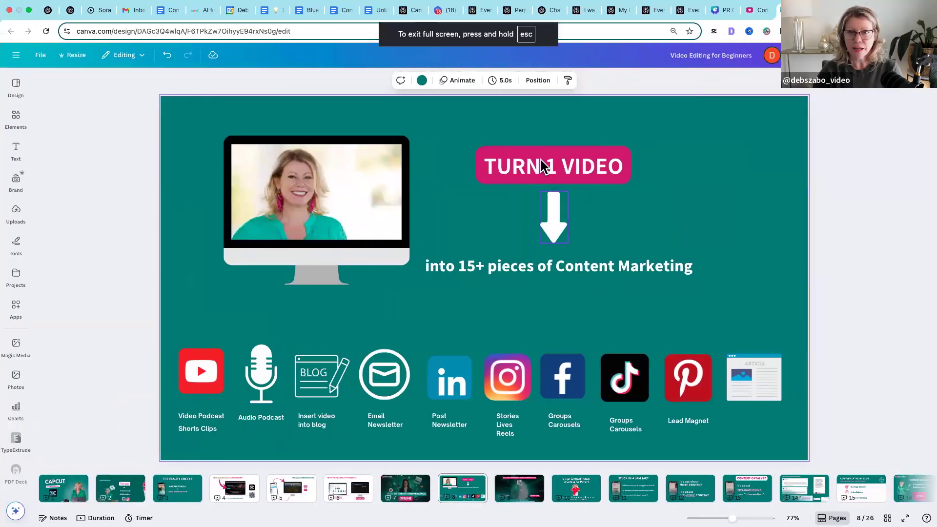